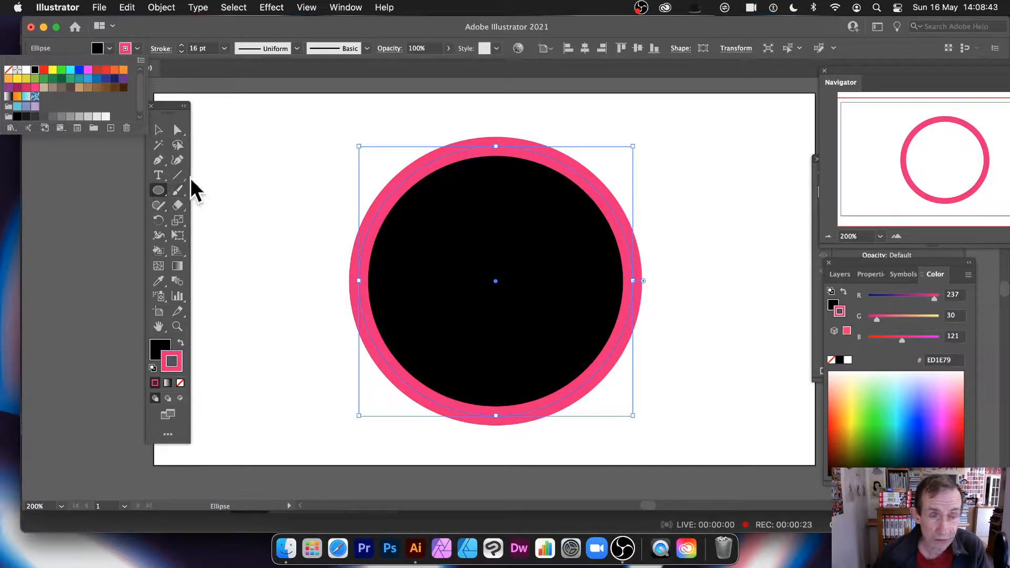
Step: Open the Eraser tool's options and shift the dialog aside so the circle stays in view
left_click(178, 205)
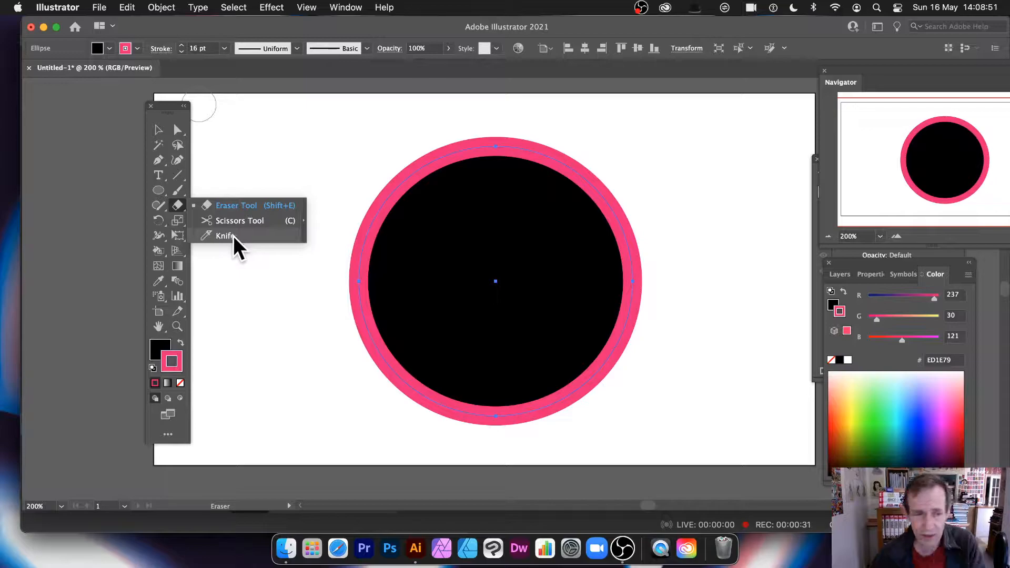
double_click(178, 206)
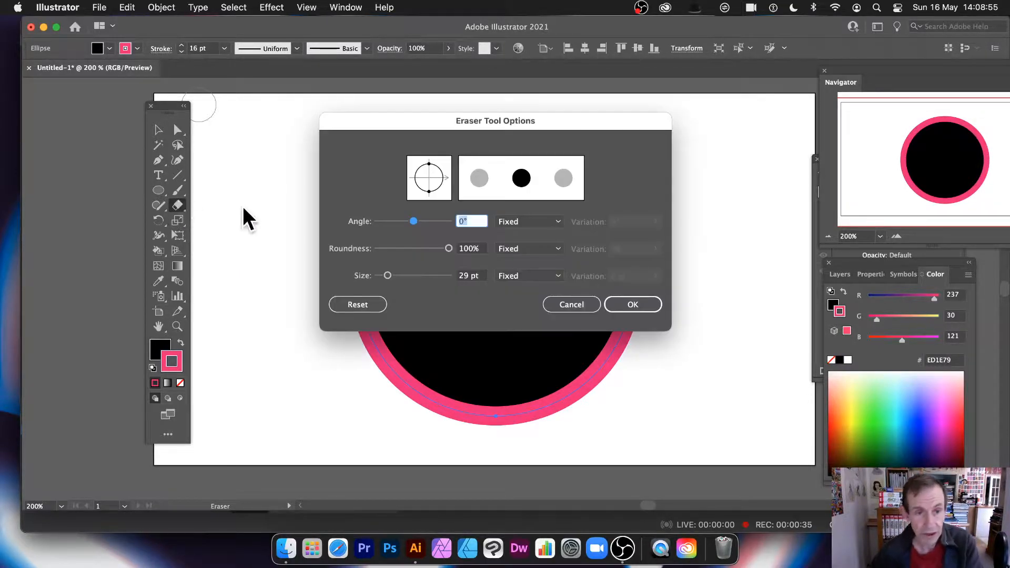
left_click_drag(468, 121, 638, 129)
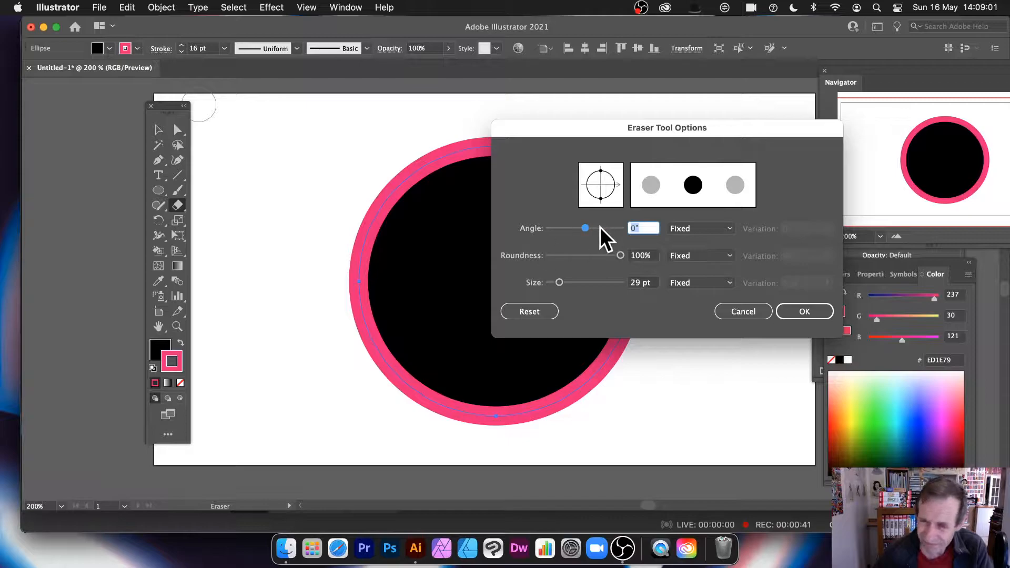
Step: Try an eraser tip with 24% roundness and a 69° angle, and reset the tip settings
mouse_move(601, 169)
left_mouse_down()
mouse_move(596, 182)
mouse_move(623, 181)
left_mouse_up()
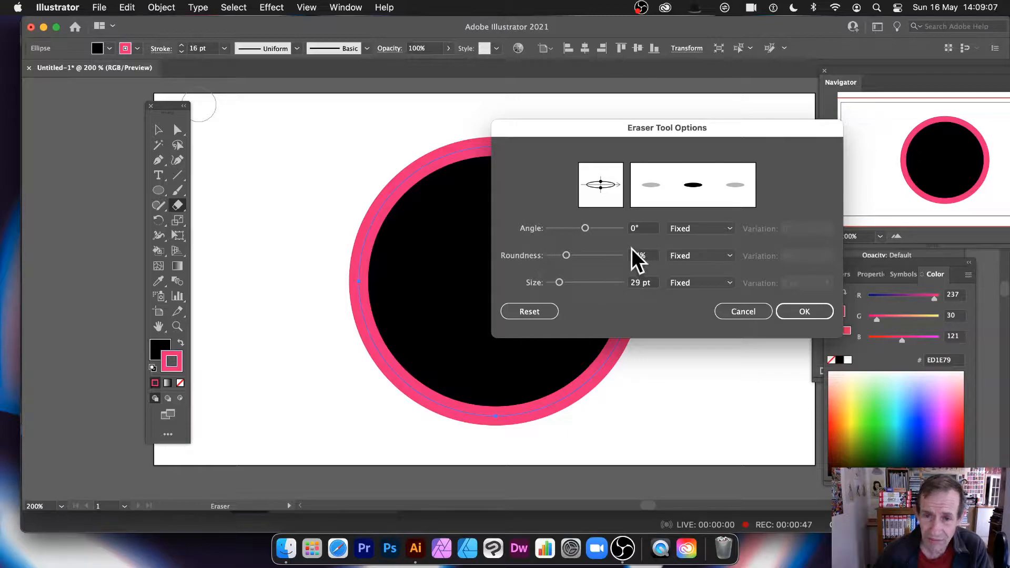
left_click_drag(596, 231, 599, 229)
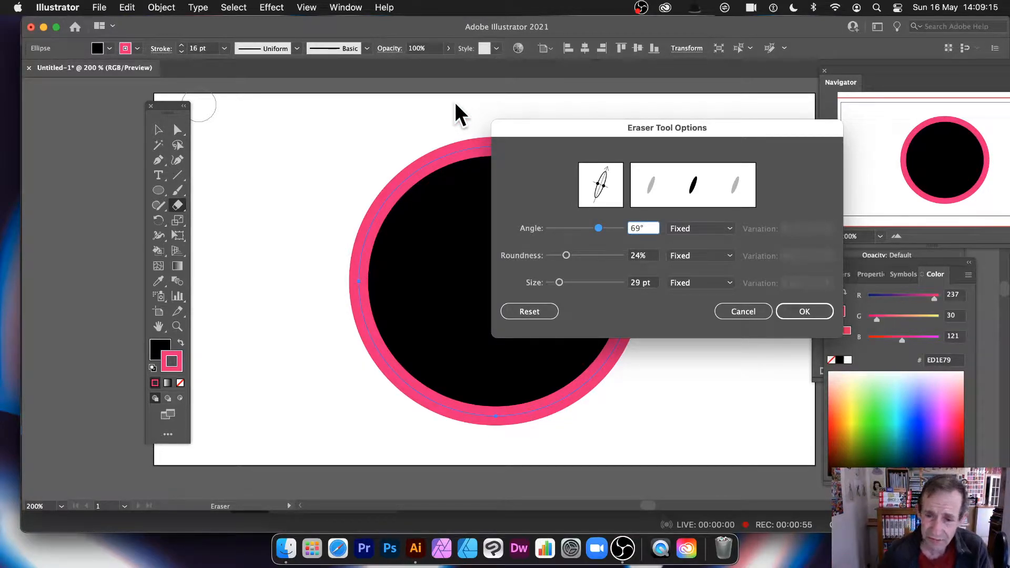
left_click(551, 311)
Step: Set the eraser size to 21 pt with Random size control and 0 pt variation, and accept the options
mouse_move(551, 282)
left_mouse_down()
mouse_move(583, 286)
mouse_move(556, 288)
left_mouse_up()
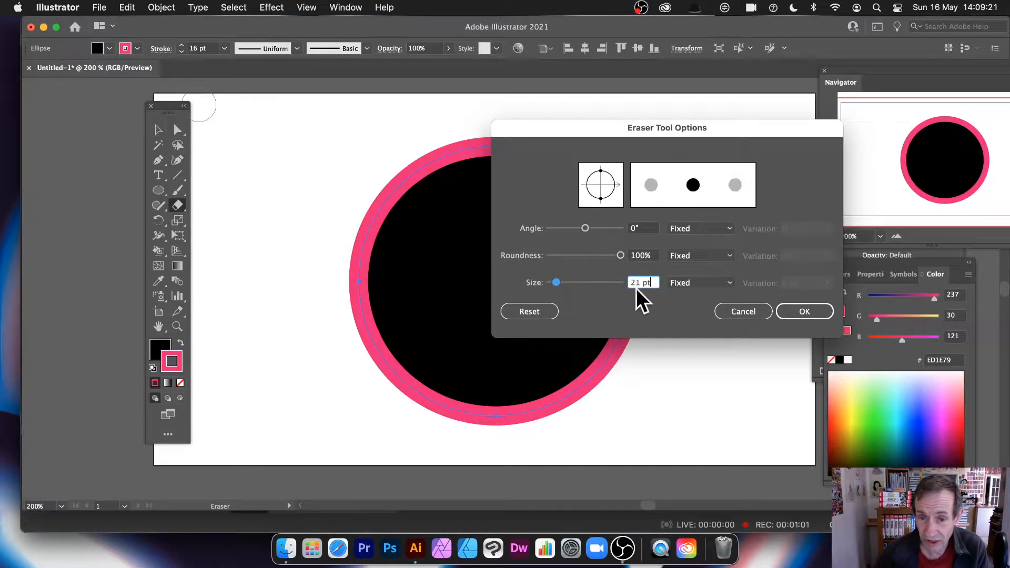
left_click(700, 283)
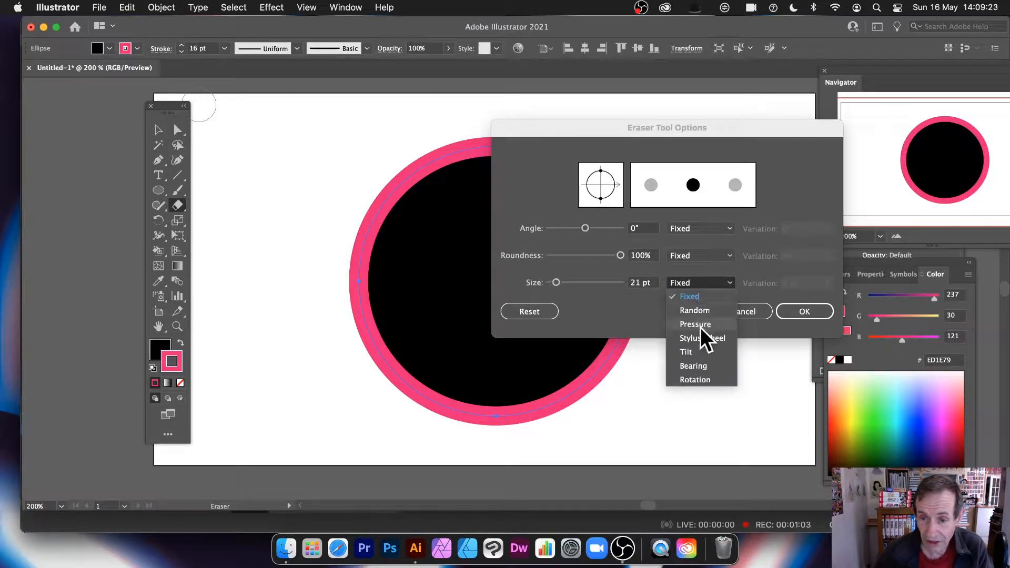
left_click(785, 284)
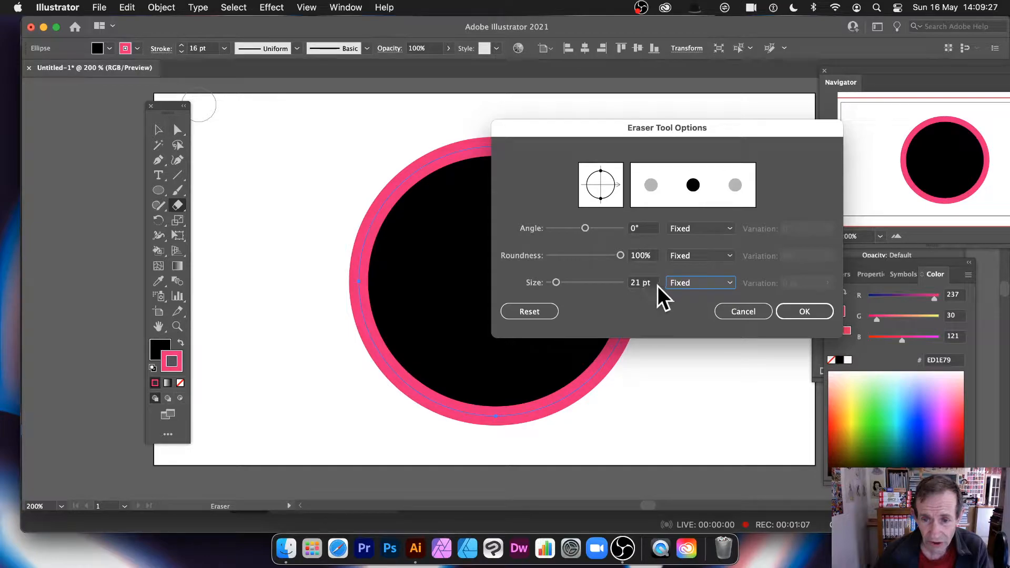
left_click(700, 286)
left_click(698, 310)
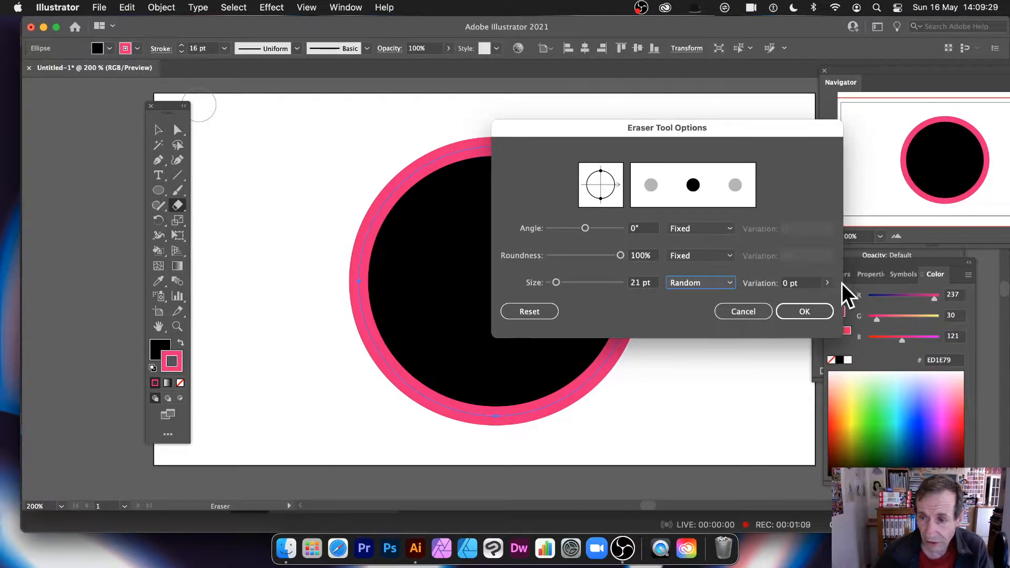
left_click(827, 284)
left_click_drag(779, 296, 851, 302)
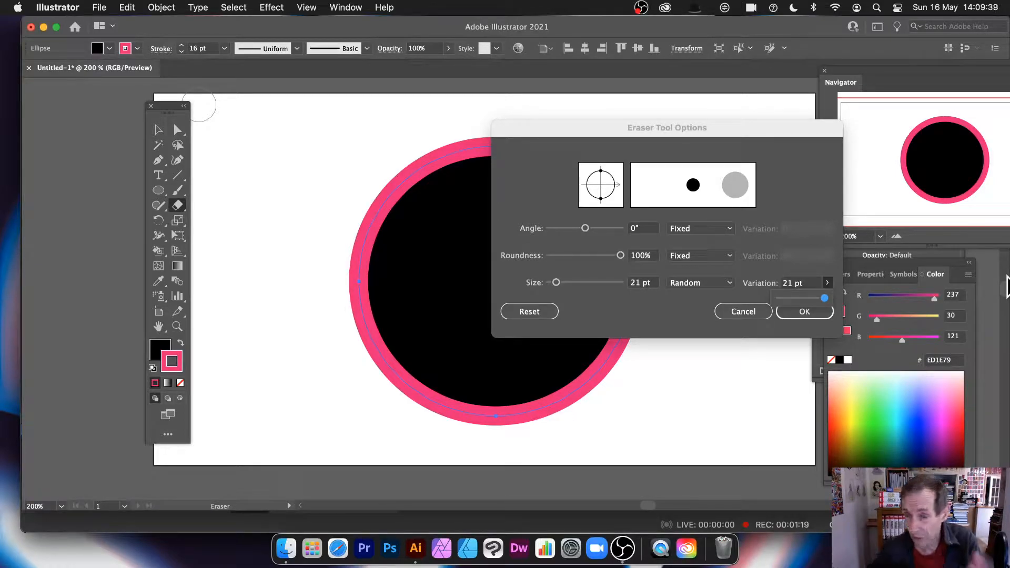
left_click_drag(831, 298, 754, 299)
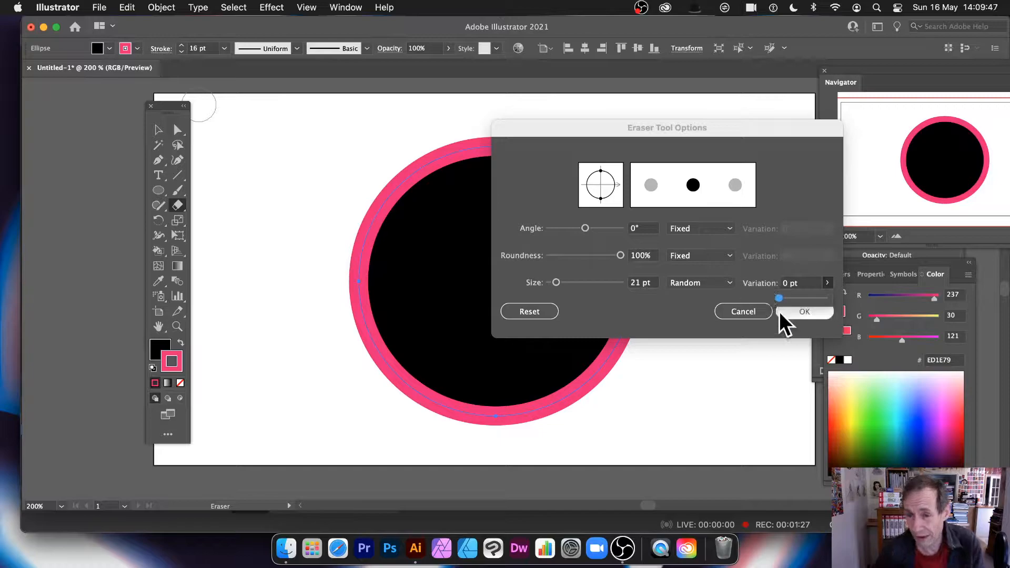
left_click(804, 311)
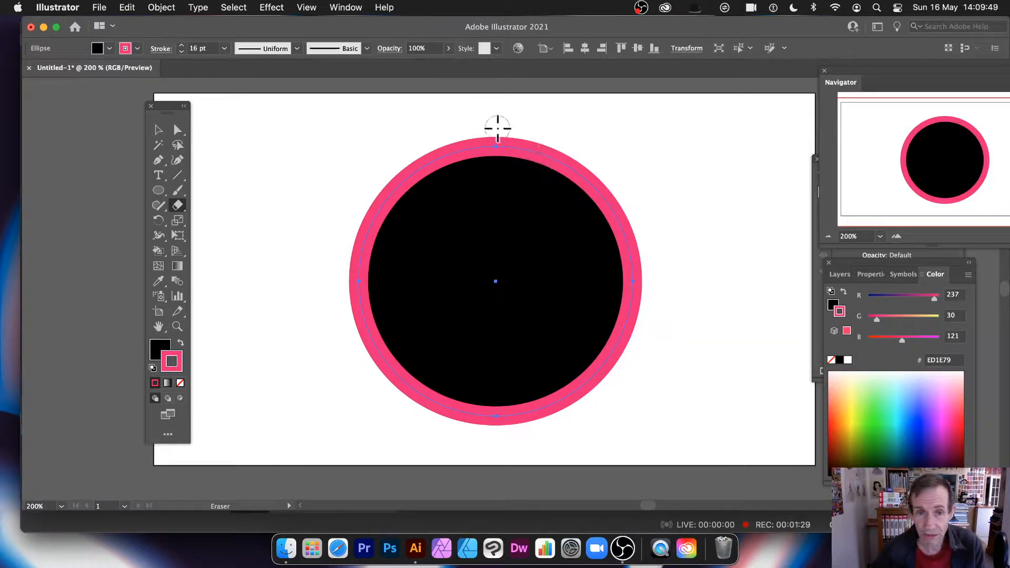
Step: Erase a straight vertical strip through the circle just right of its centre and set both halves' stroke to 6 pt
left_click_drag(436, 131, 442, 442)
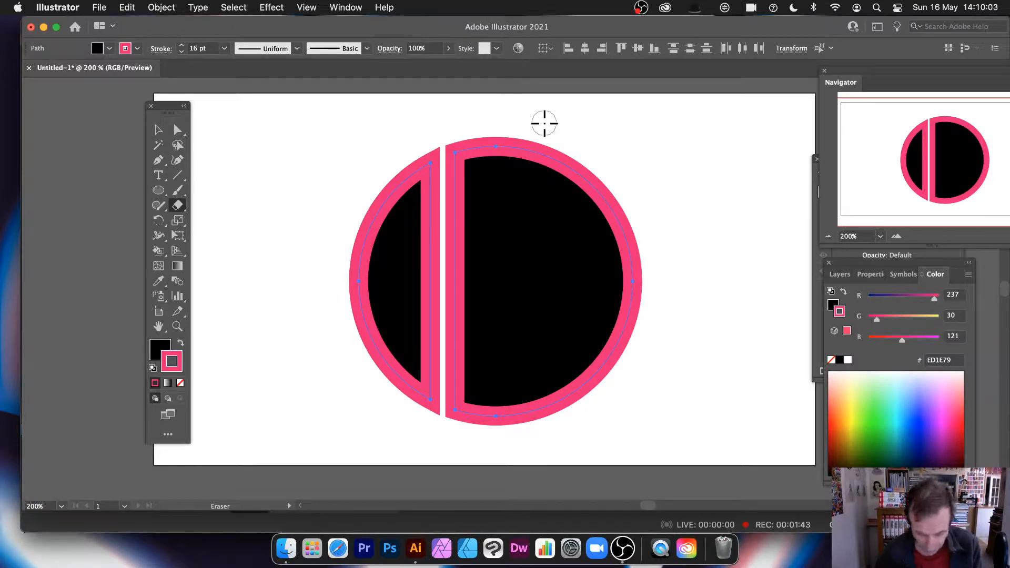
key("super+z")
left_click_drag(523, 124, 529, 427)
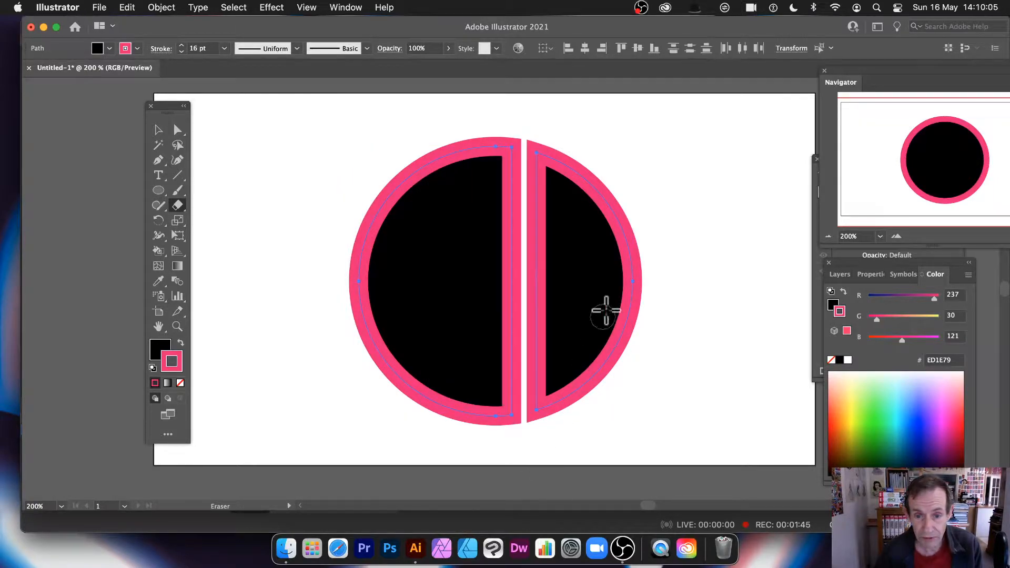
left_click(223, 48)
left_click(245, 172)
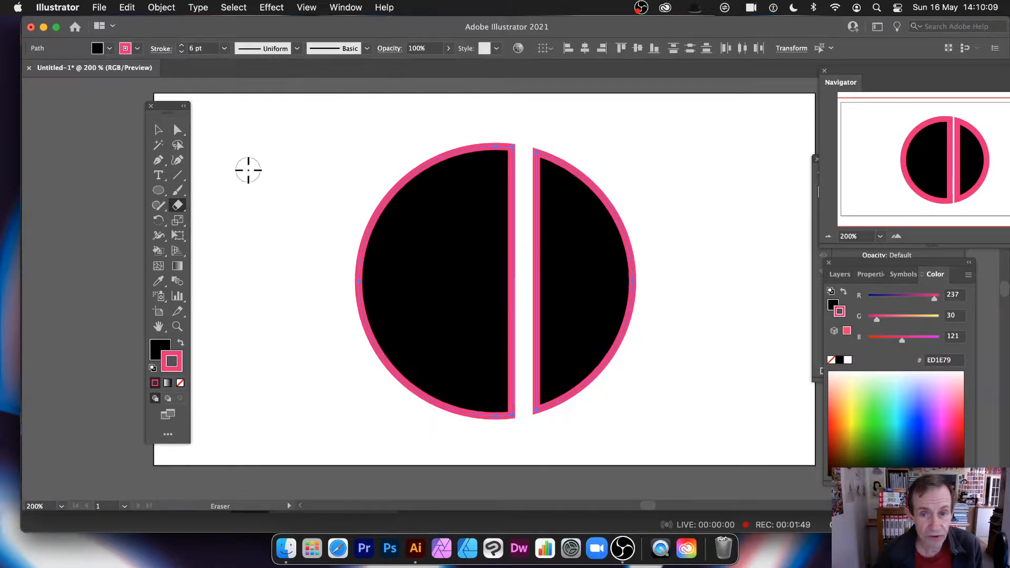
Step: Delete both circle halves and draw a large black rectangle with a pink outline in the middle of the artboard
left_click(158, 130)
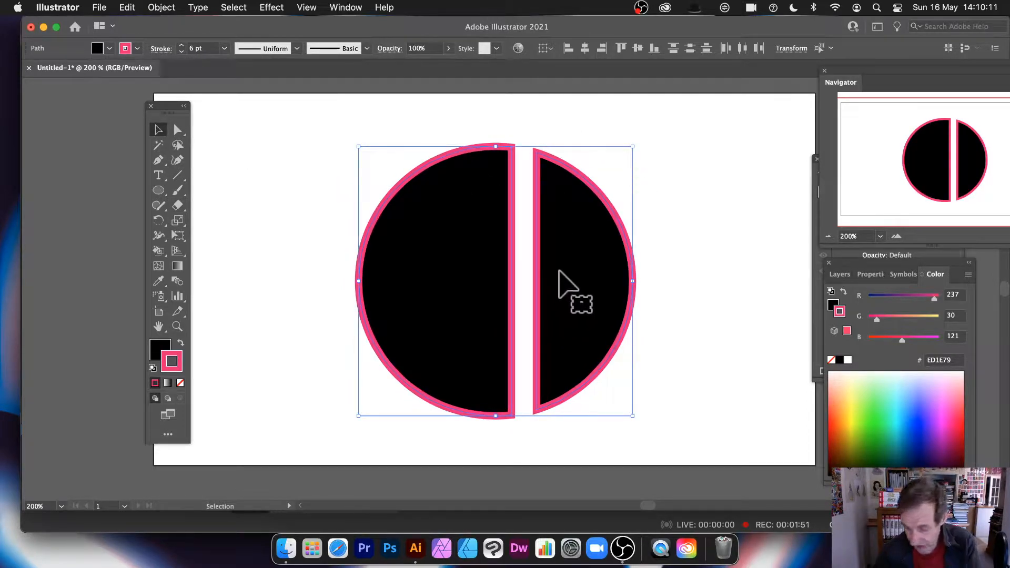
key("BackSpace")
left_click(158, 190)
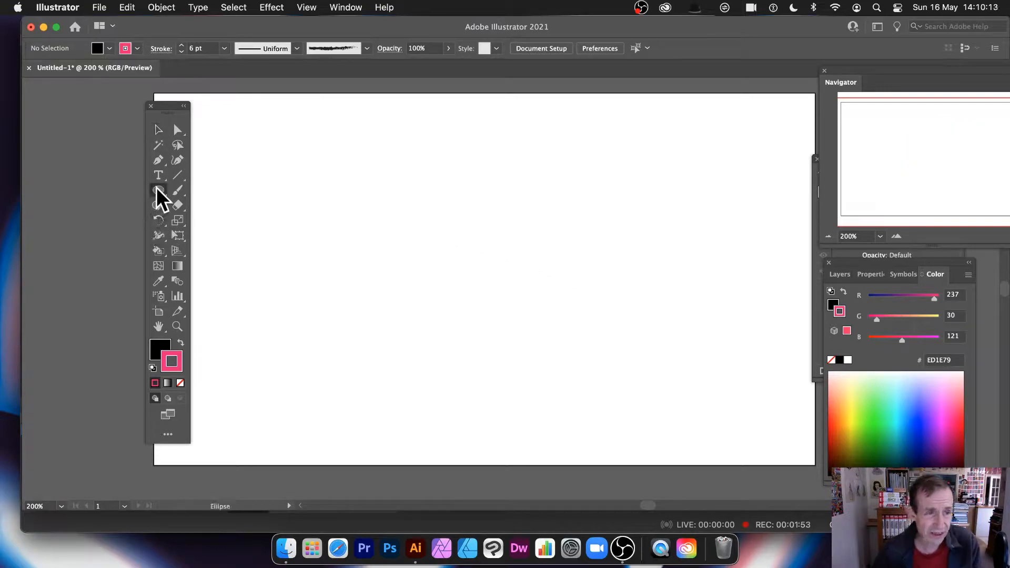
left_click(156, 188)
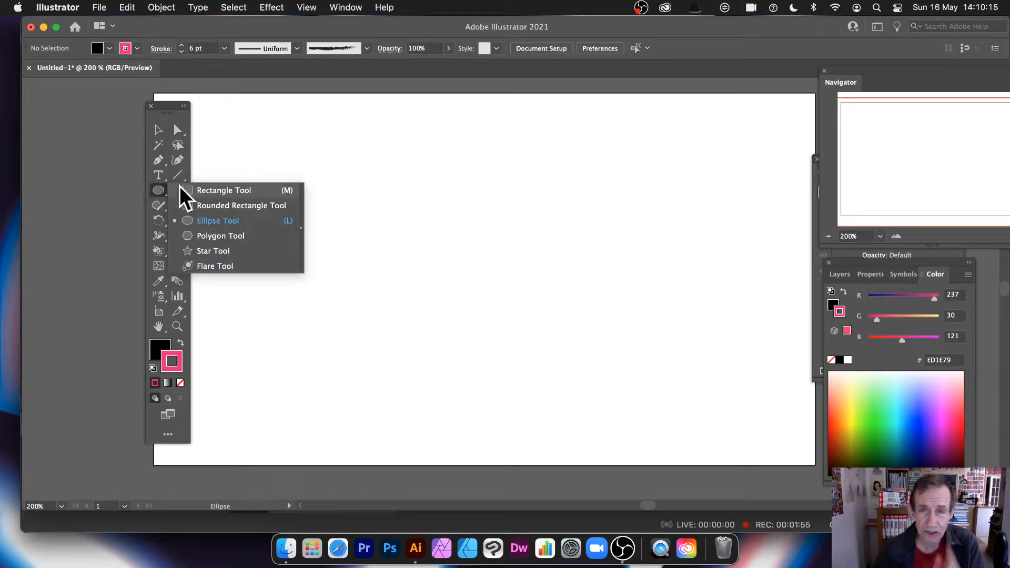
left_click(184, 189)
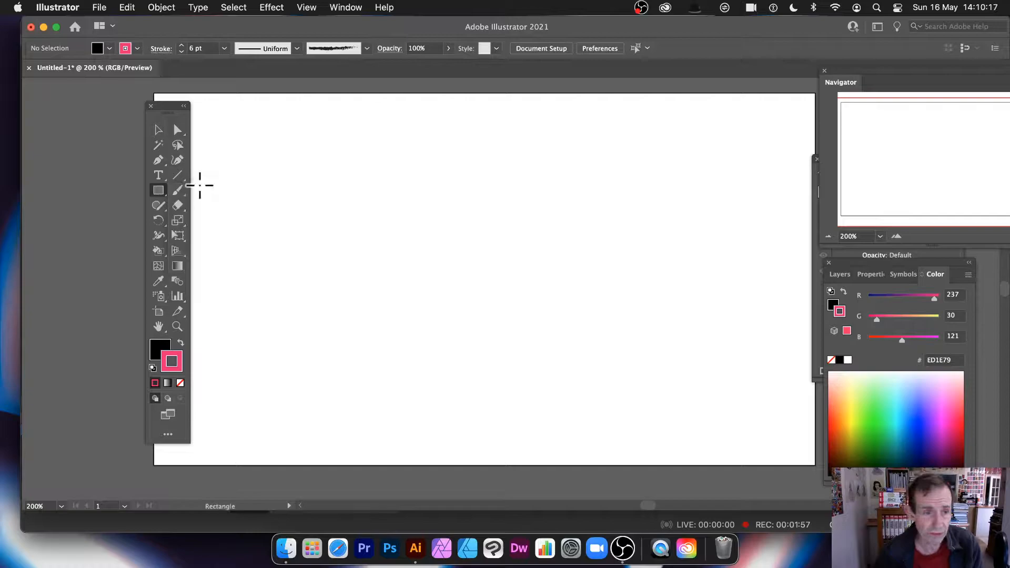
mouse_move(336, 130)
left_mouse_down()
mouse_move(442, 284)
mouse_move(707, 399)
left_mouse_up()
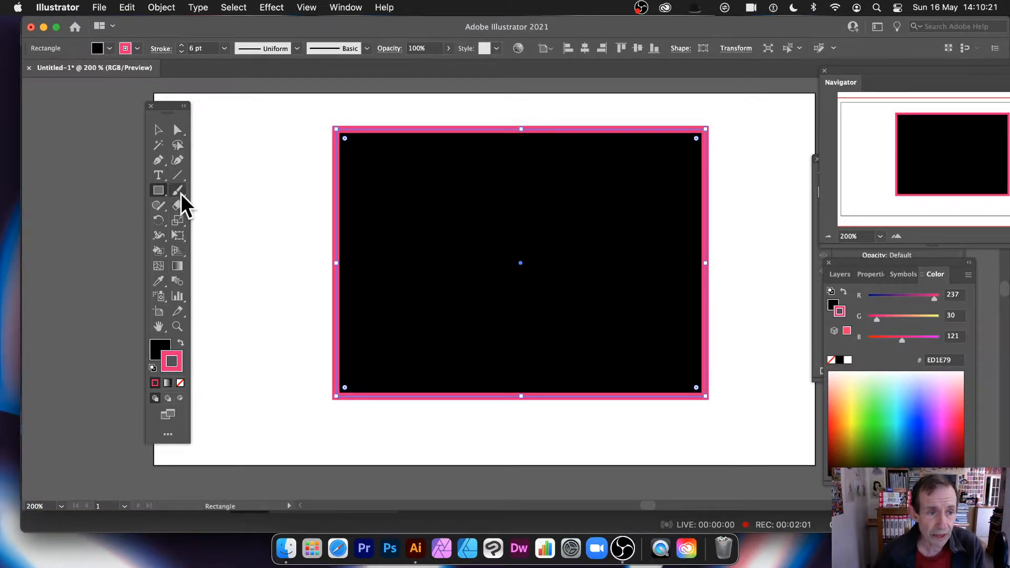
Step: Try erasing a winding freehand path and strokes across the rectangle's upper right area, undoing each cut
left_click(178, 207)
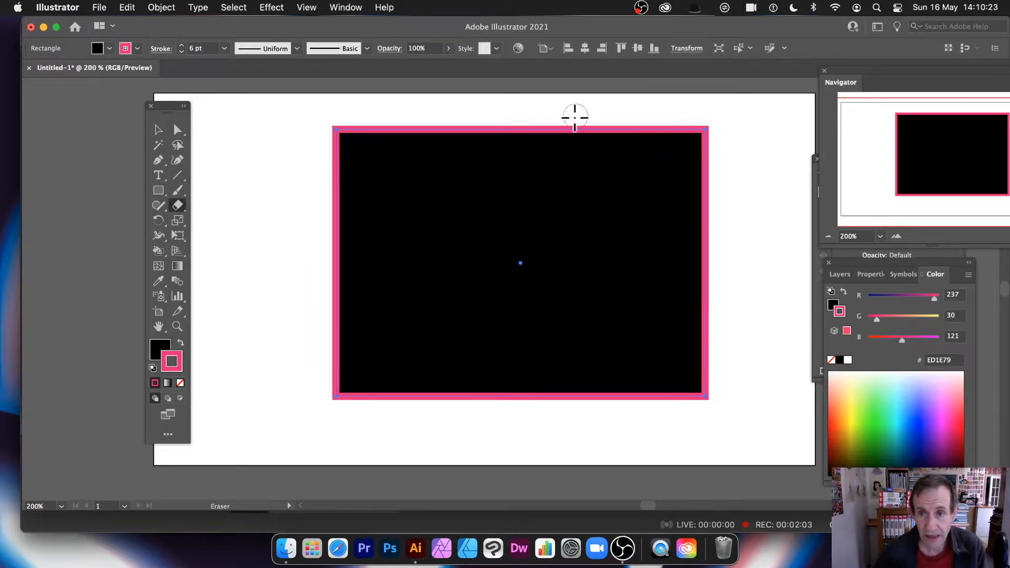
mouse_move(622, 117)
left_mouse_down()
mouse_move(584, 143)
mouse_move(611, 256)
mouse_move(544, 366)
mouse_move(450, 418)
left_mouse_up()
key("super+z")
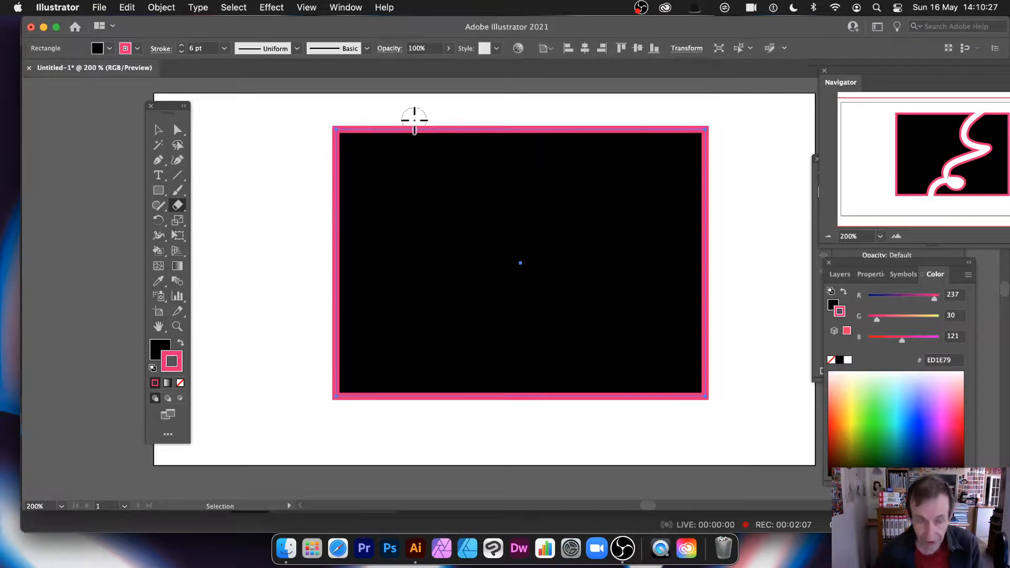
mouse_move(490, 120)
left_mouse_down()
mouse_move(529, 210)
mouse_move(537, 379)
mouse_move(384, 289)
mouse_move(412, 298)
mouse_move(328, 103)
mouse_move(632, 204)
mouse_move(676, 203)
mouse_move(717, 169)
left_mouse_up()
key("super+z")
left_click_drag(617, 113, 792, 262)
key("super+z")
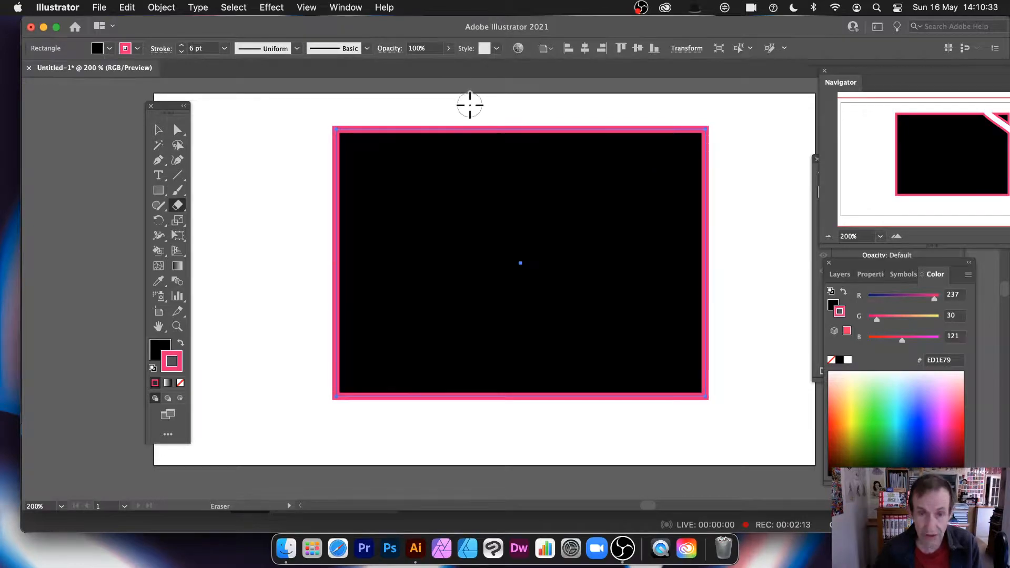
Step: Try a diagonal eraser cut from the rectangle's top edge to its lower left corner, move one piece away, and undo both
left_click_drag(528, 119, 303, 441)
left_click(158, 129)
left_click(270, 225)
left_click(388, 211)
left_click(580, 225)
left_click_drag(579, 225, 680, 297)
key("super+z")
key("super+z")
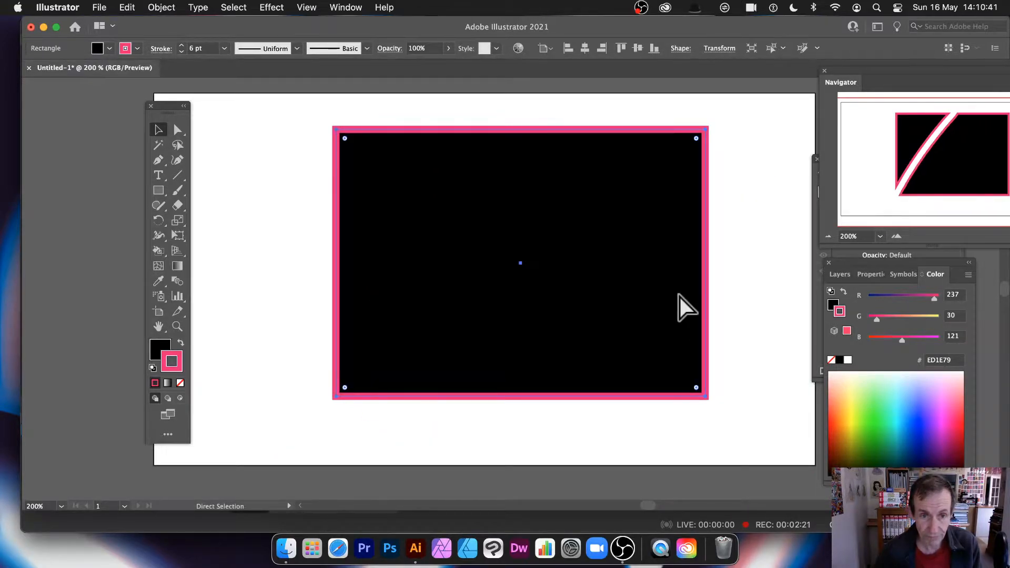
Step: Erase four straight vertical strips through the rectangle to split it into five columns
left_click(178, 205)
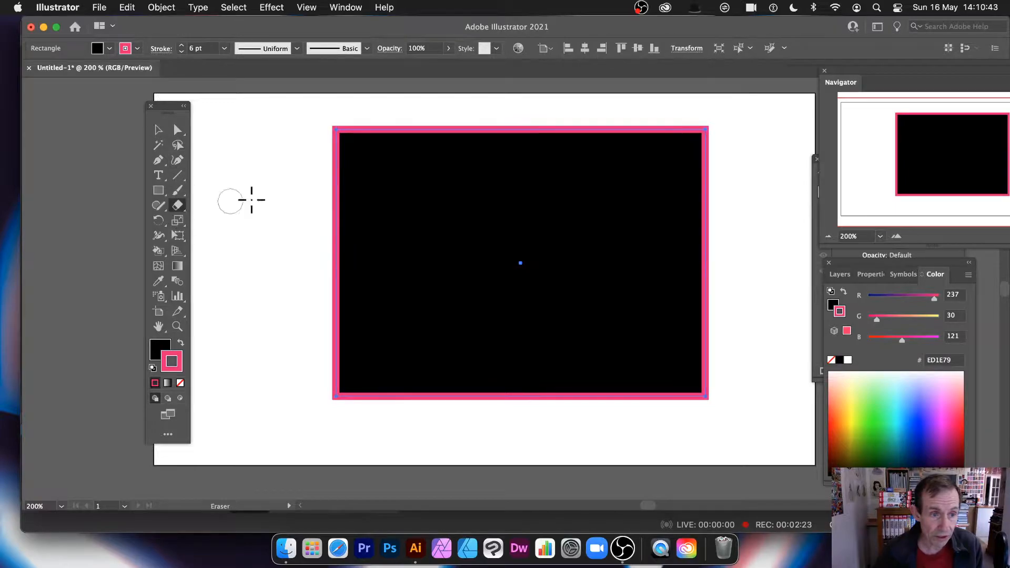
left_click_drag(415, 109, 421, 418)
left_click_drag(490, 113, 478, 428)
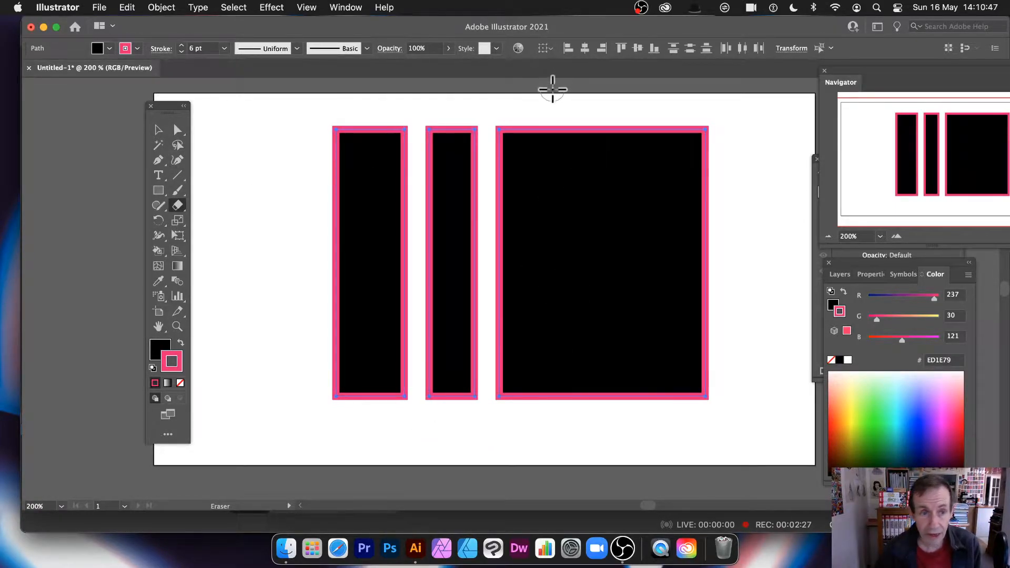
left_click_drag(556, 113, 573, 435)
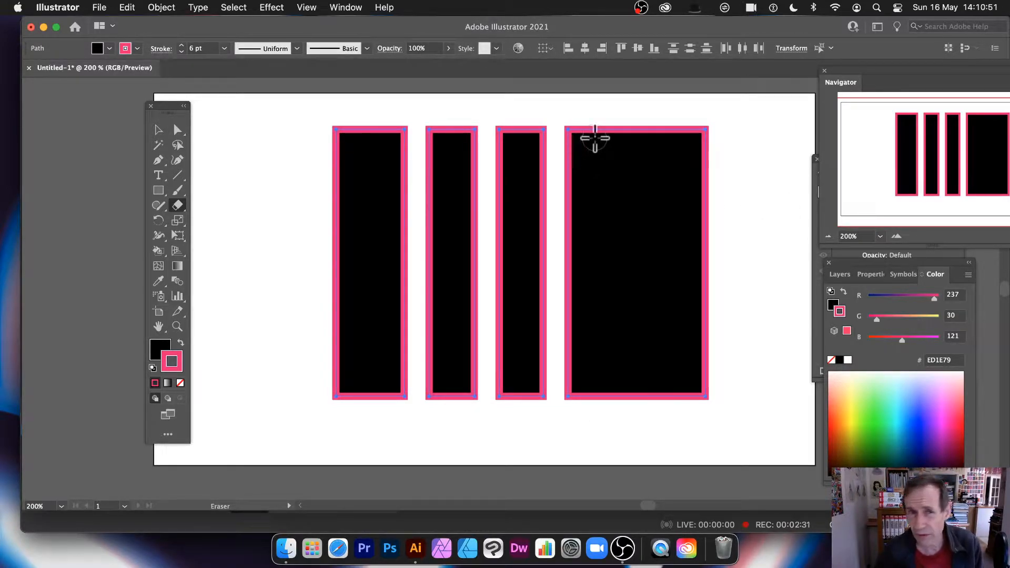
left_click_drag(614, 109, 620, 410)
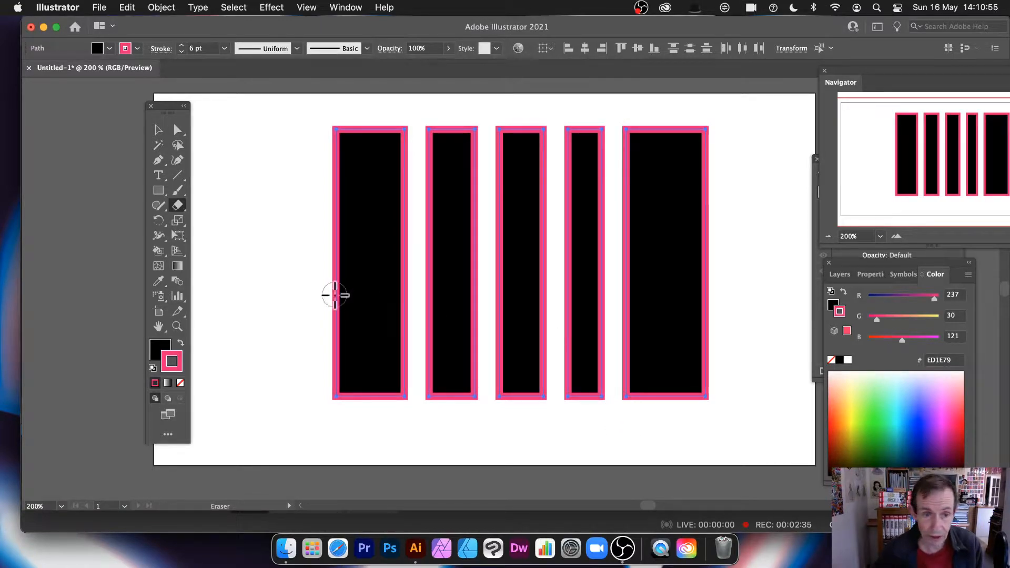
Step: Try a freehand horizontal cut across the columns and a diagonal cut through the first column, undoing each
left_click_drag(300, 204, 726, 201)
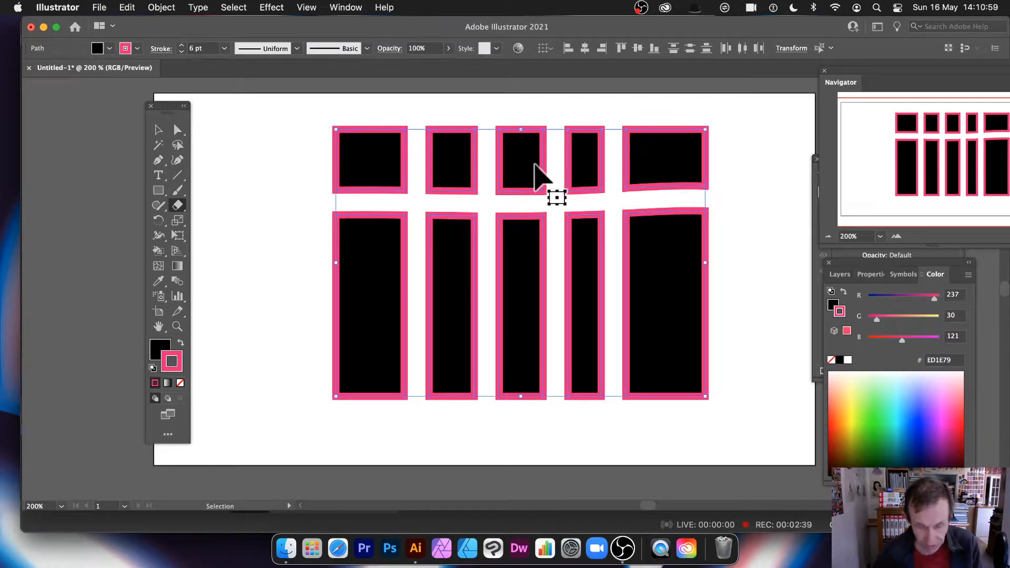
key("super+z")
left_click_drag(302, 225, 426, 351)
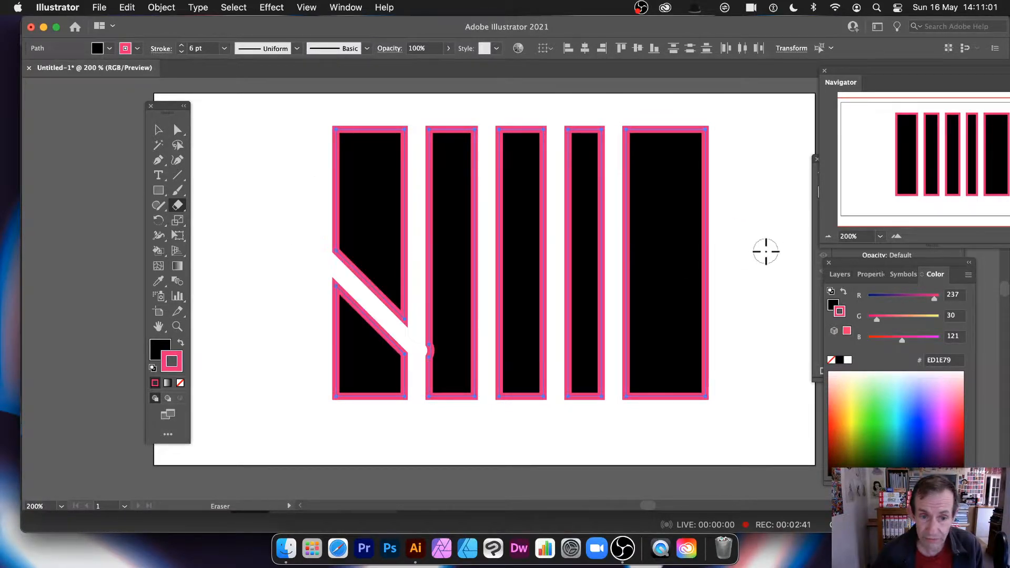
key("super+z")
Step: Erase two straight horizontal strips across all five columns, one at mid-height and one below it
left_click_drag(340, 253, 755, 261)
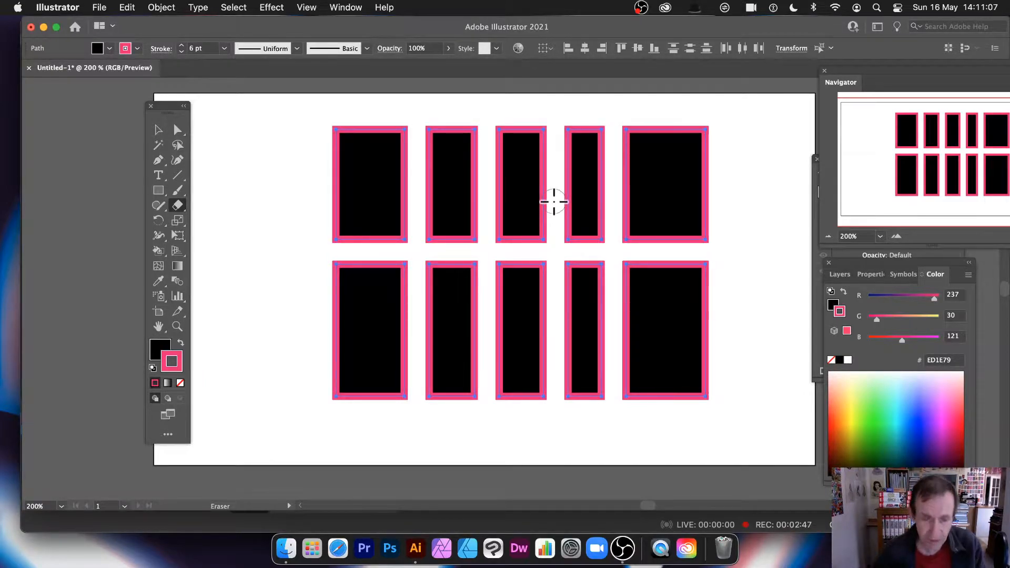
left_click_drag(305, 309, 762, 308)
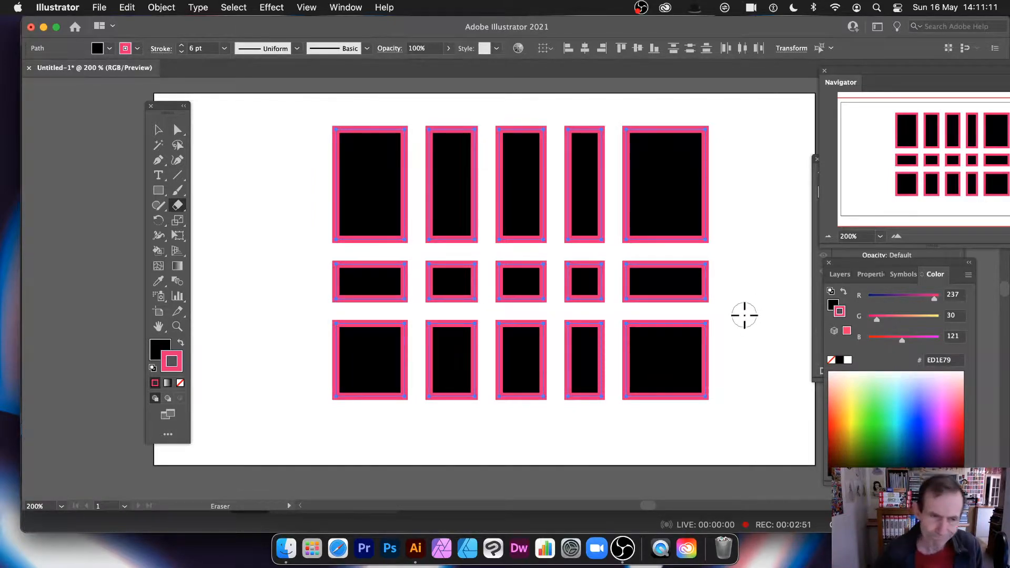
Step: Select all the rectangle pieces and apply the elliptical variable width profile to their strokes
left_click(158, 129)
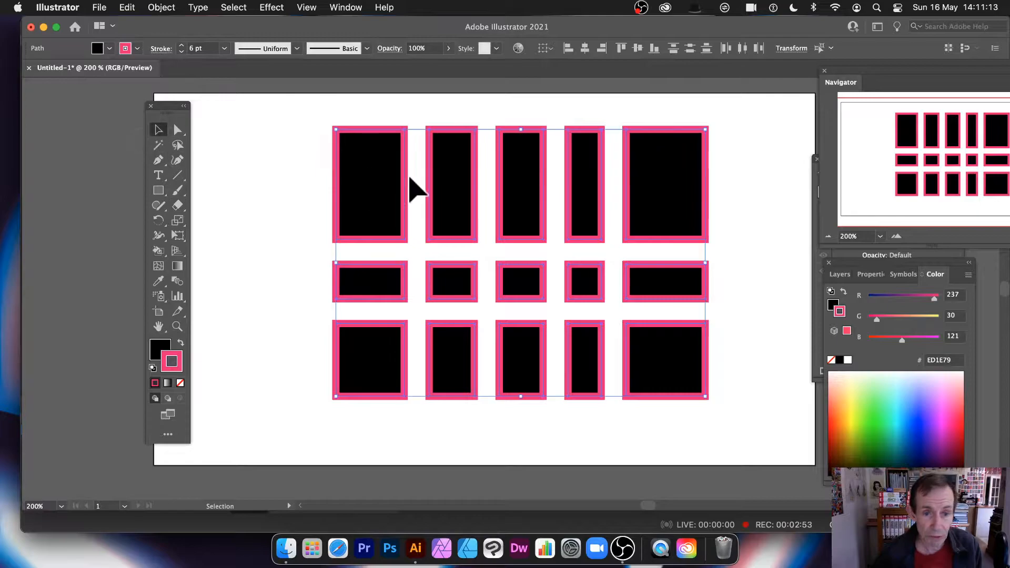
left_click(316, 209)
left_click(402, 225)
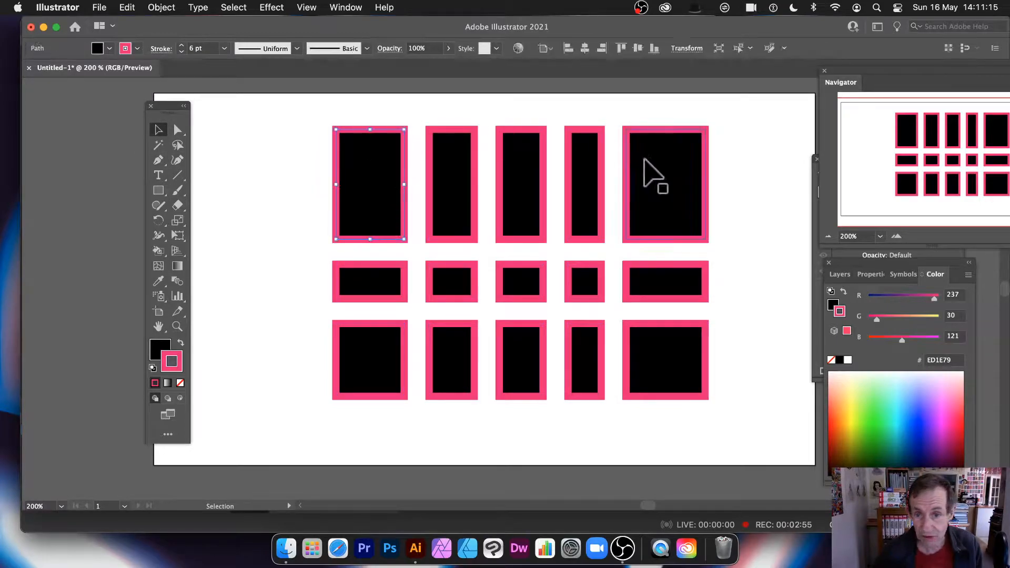
left_click_drag(296, 109, 772, 465)
left_click(297, 48)
left_click(277, 85)
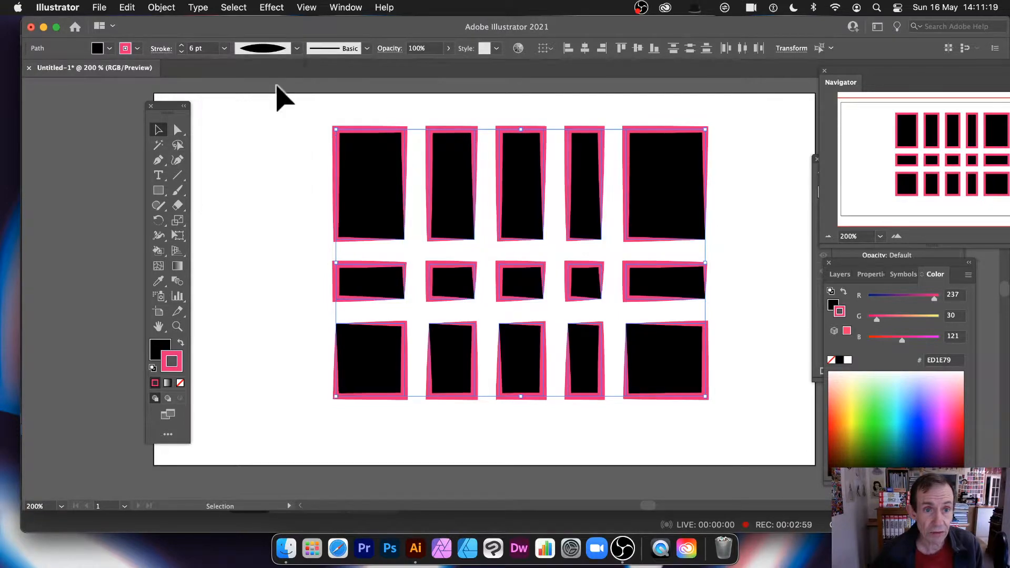
Step: Apply the tapered triangular width profile to the strokes of all the rectangle pieces and deselect them
left_click(297, 48)
left_click(254, 142)
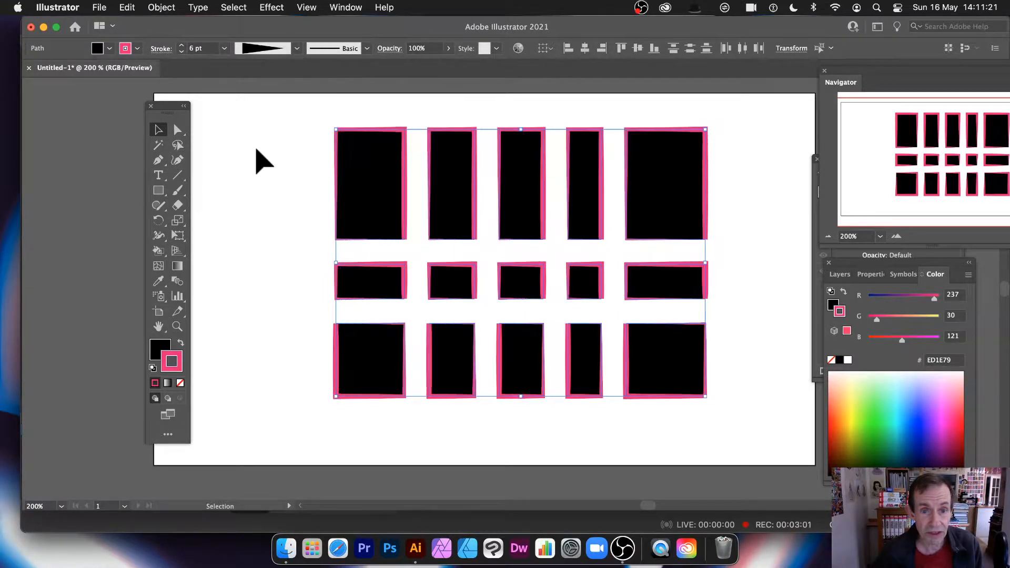
left_click(438, 113)
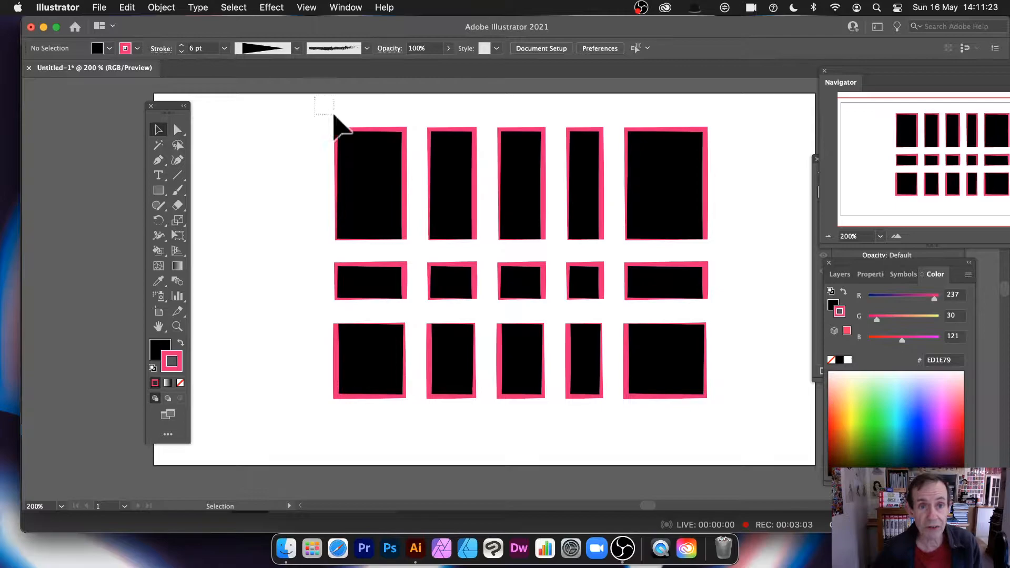
Step: Fill the upper-right piece with yellow FFE43C and the centre piece with turquoise 4EFFC1
left_click(687, 232)
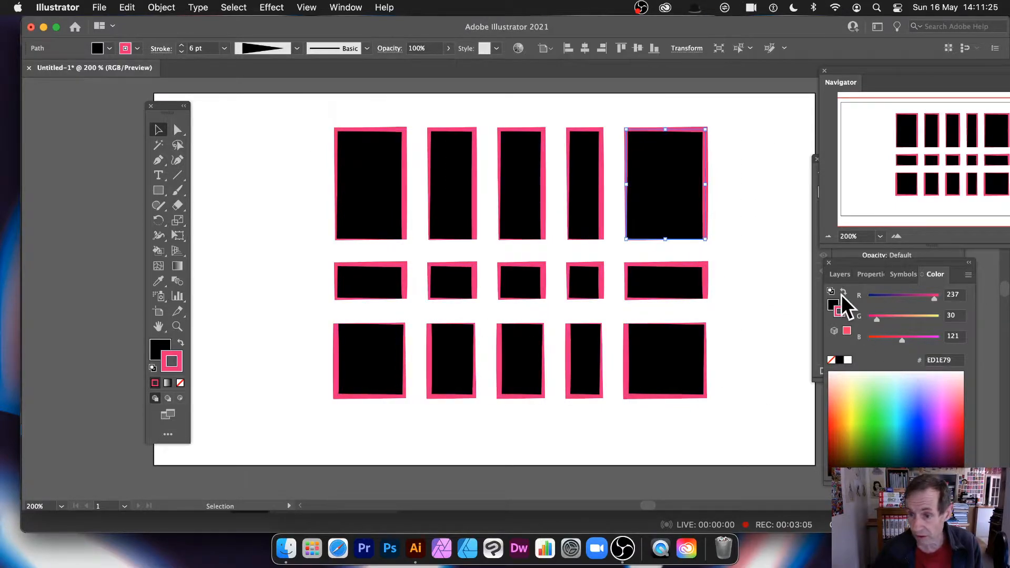
left_click(865, 385)
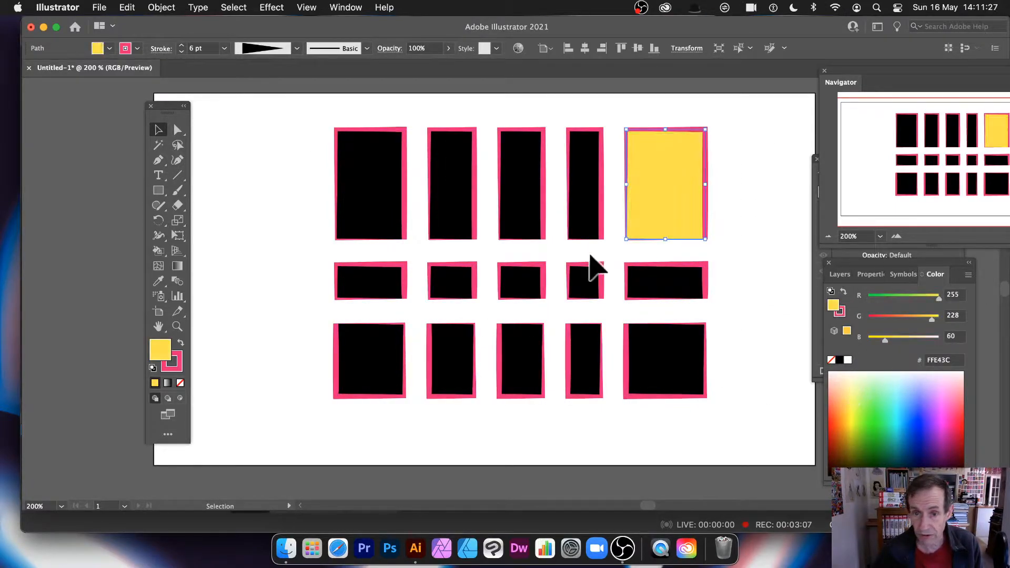
left_click(513, 273)
left_click(900, 395)
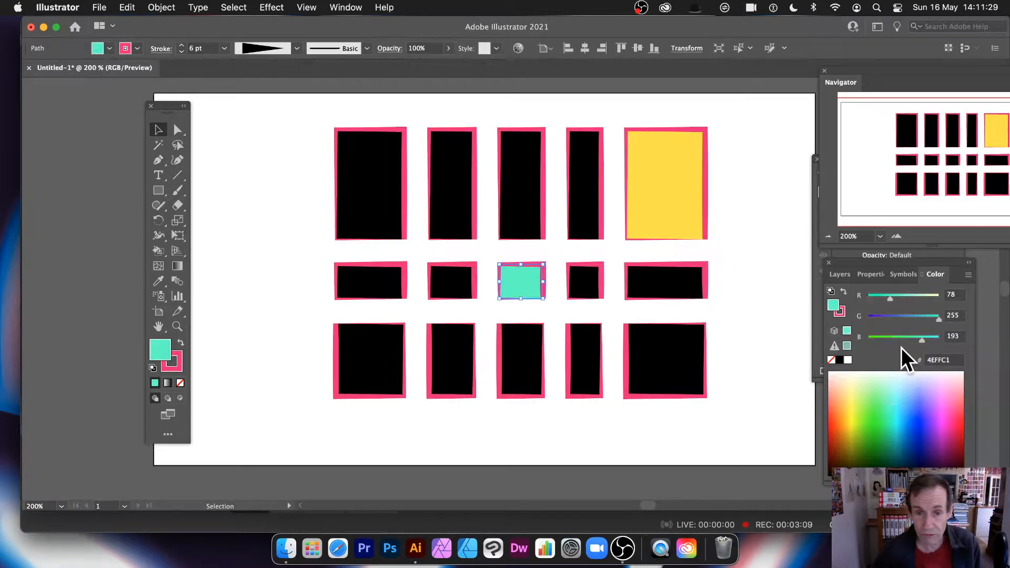
Step: Apply a random Transform Each to all the pieces with 102% horizontal scale, -2 pt horizontal move and 341° rotation
left_click_drag(322, 107, 765, 439)
left_click(169, 3)
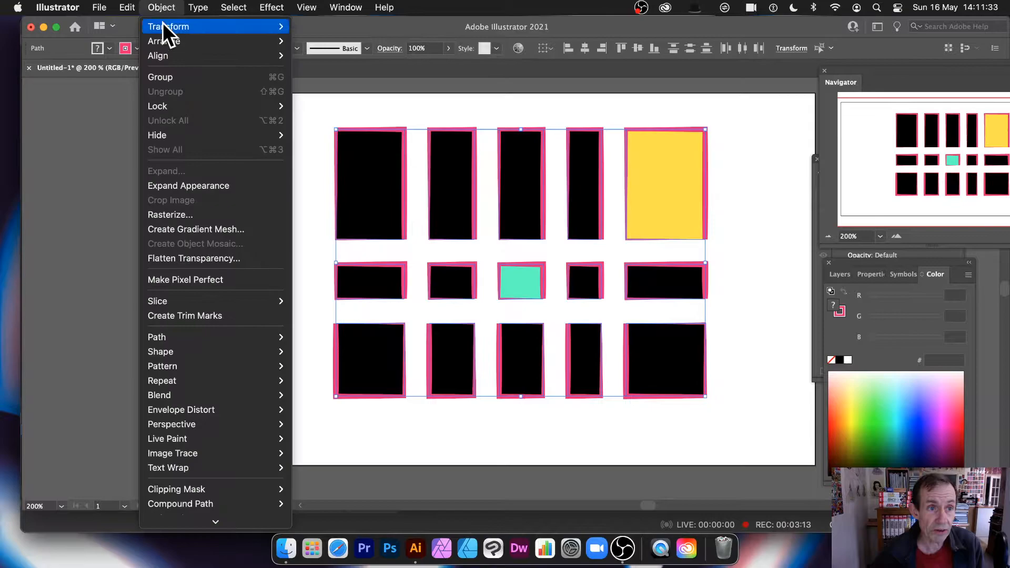
mouse_move(167, 29)
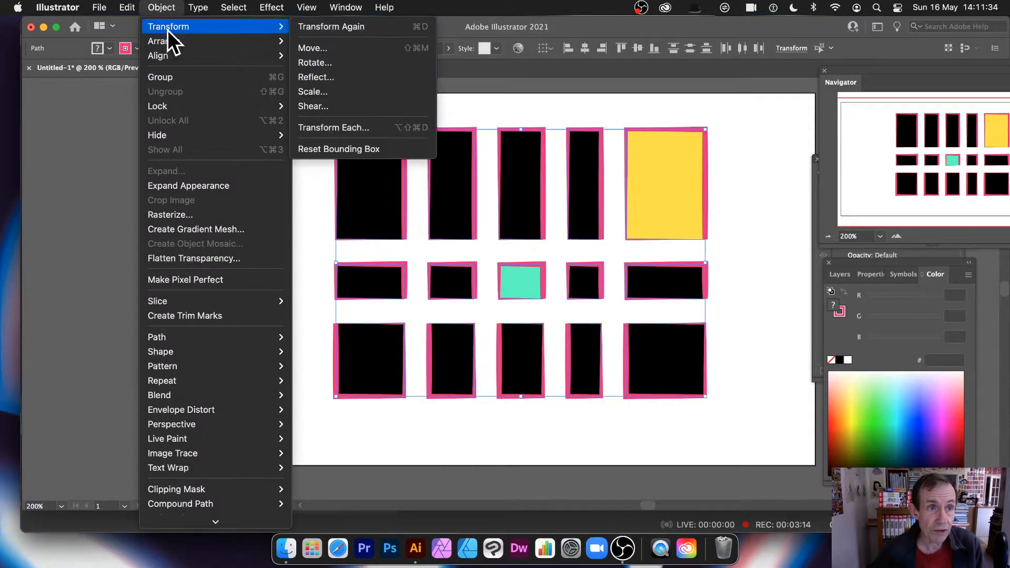
left_click(320, 127)
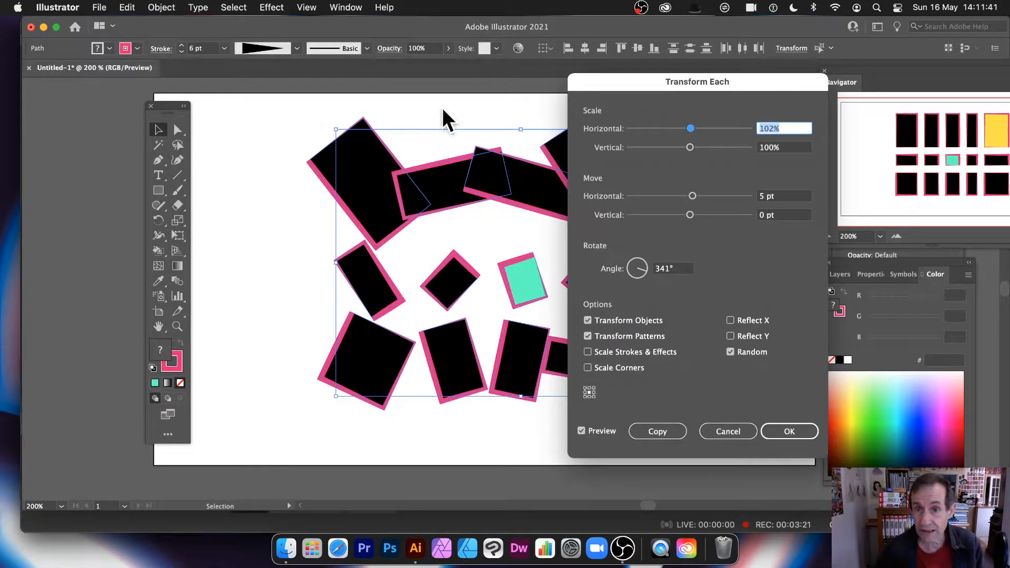
left_click_drag(669, 78, 760, 84)
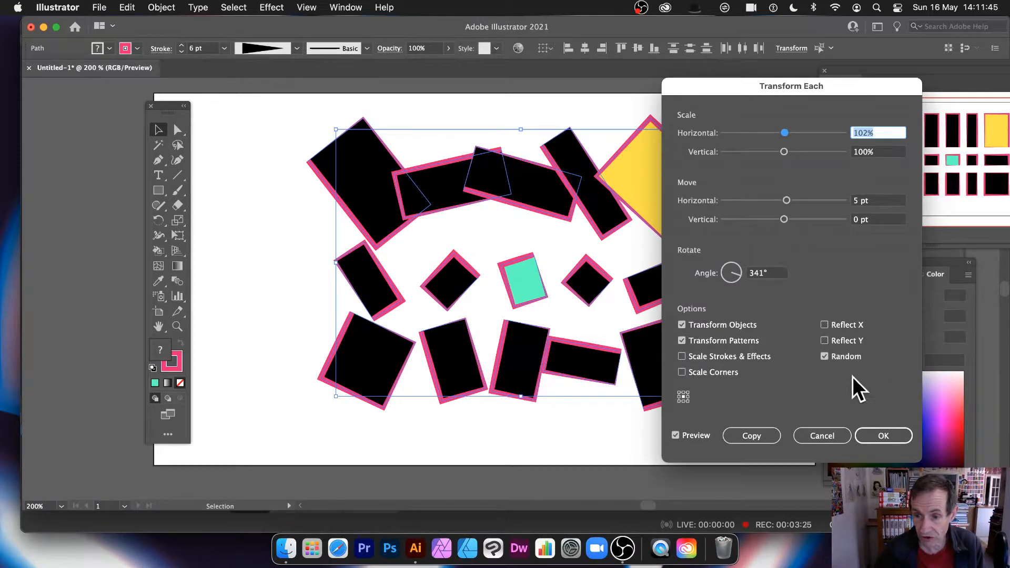
left_click_drag(783, 197, 783, 198)
left_click(882, 434)
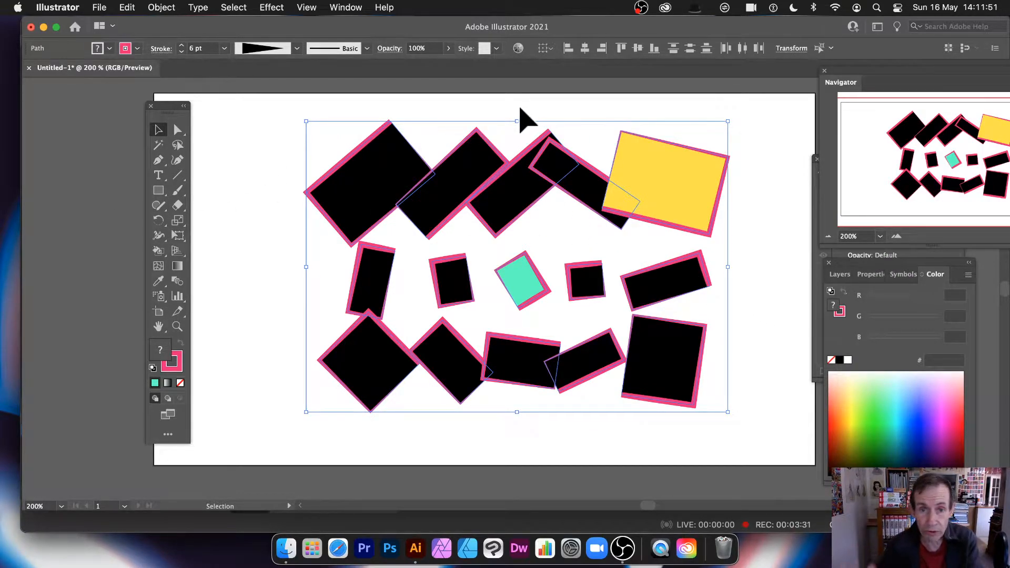
Step: Erase two straight vertical and two straight horizontal strips through the rotated pieces
left_click(178, 206)
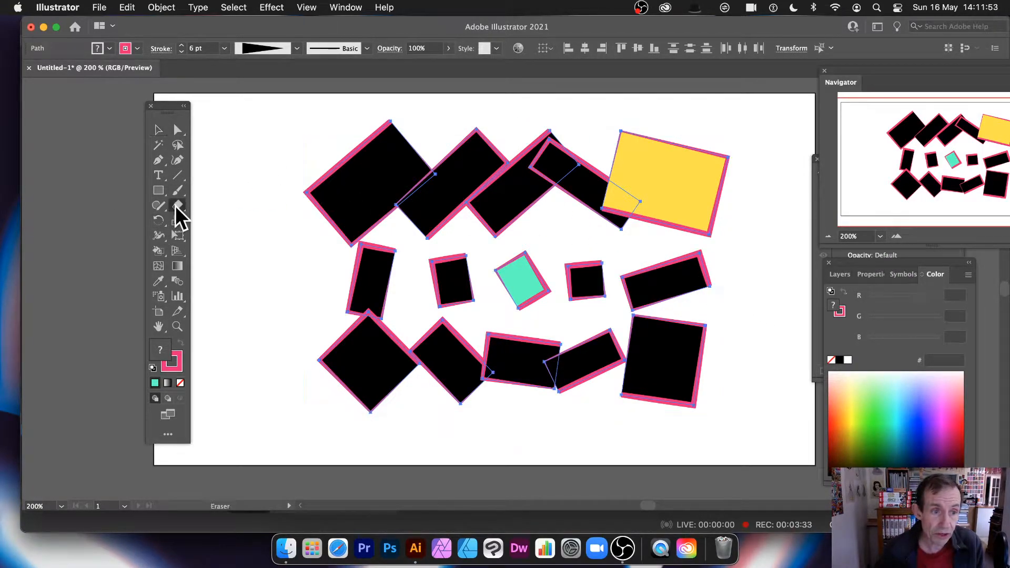
left_click_drag(363, 115, 363, 430)
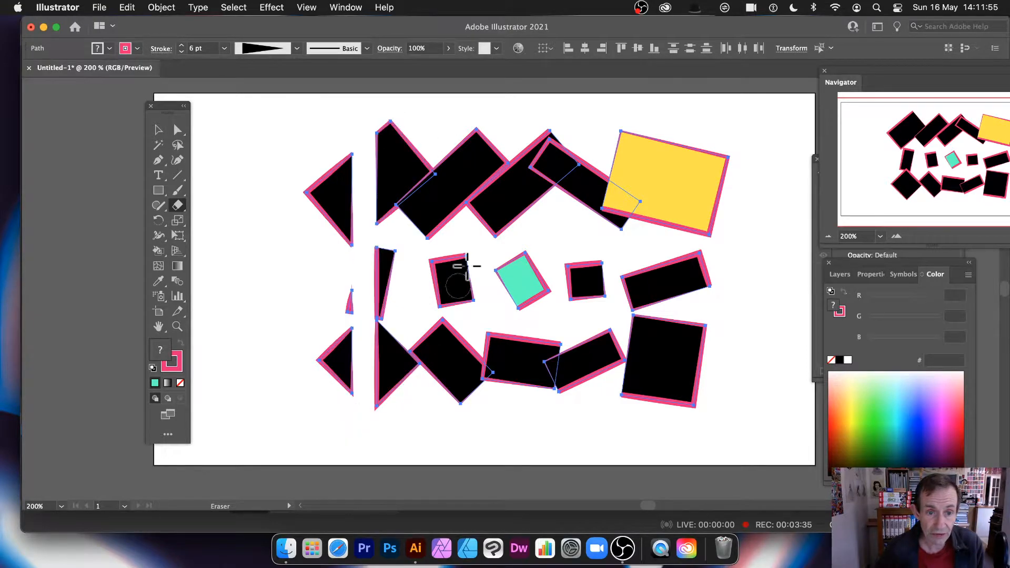
left_click_drag(289, 183, 388, 281)
left_click_drag(275, 195, 779, 194)
mouse_move(496, 113)
left_mouse_down()
mouse_move(514, 307)
mouse_move(498, 442)
left_mouse_up()
left_click_drag(315, 302, 713, 286)
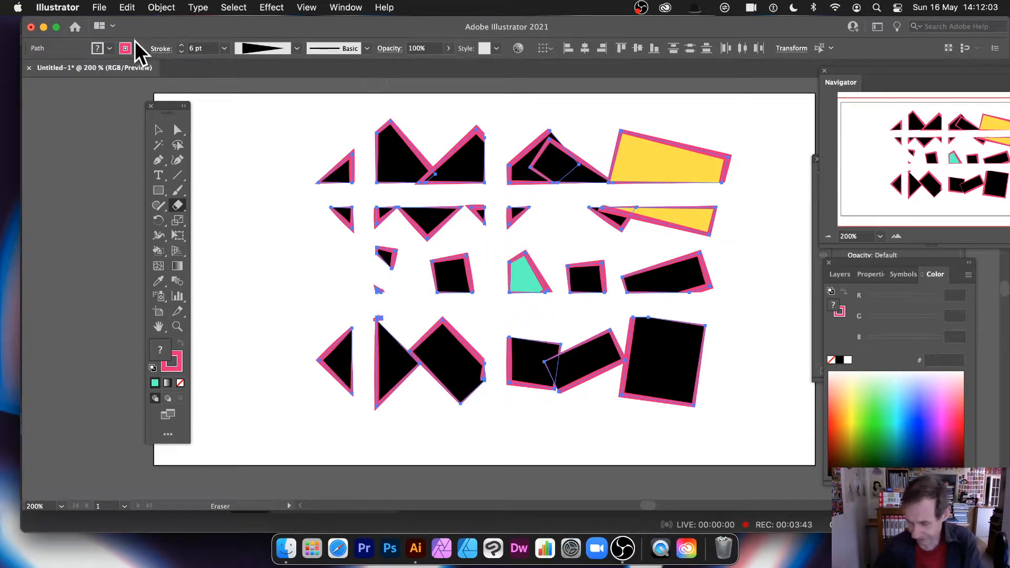
Step: Set the Eraser size to 19 pt and erase two narrower vertical strips and one horizontal strip through the pieces
key("Return")
left_click(556, 283)
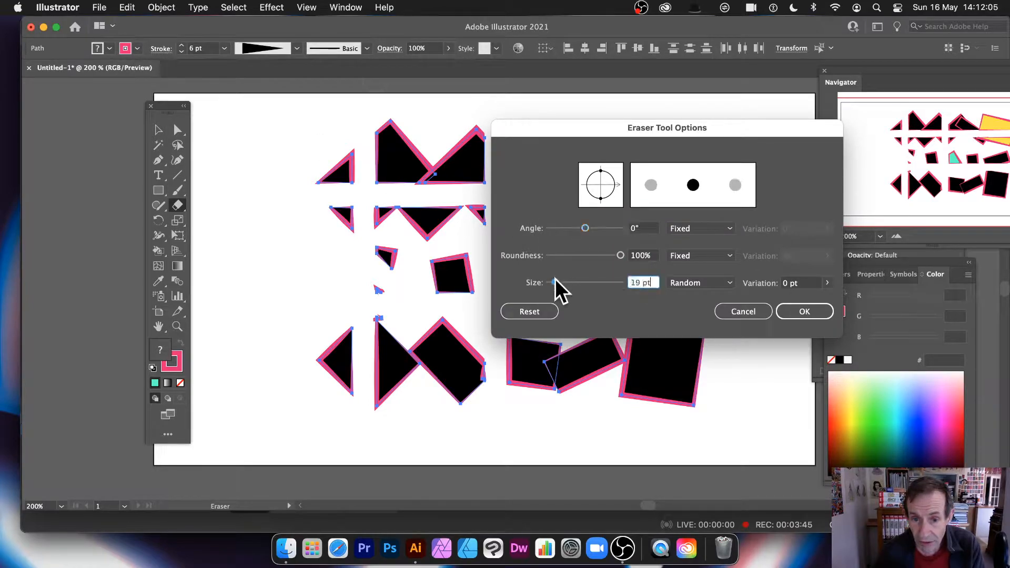
left_click(806, 314)
mouse_move(479, 132)
left_mouse_down()
mouse_move(451, 275)
mouse_move(451, 444)
left_mouse_up()
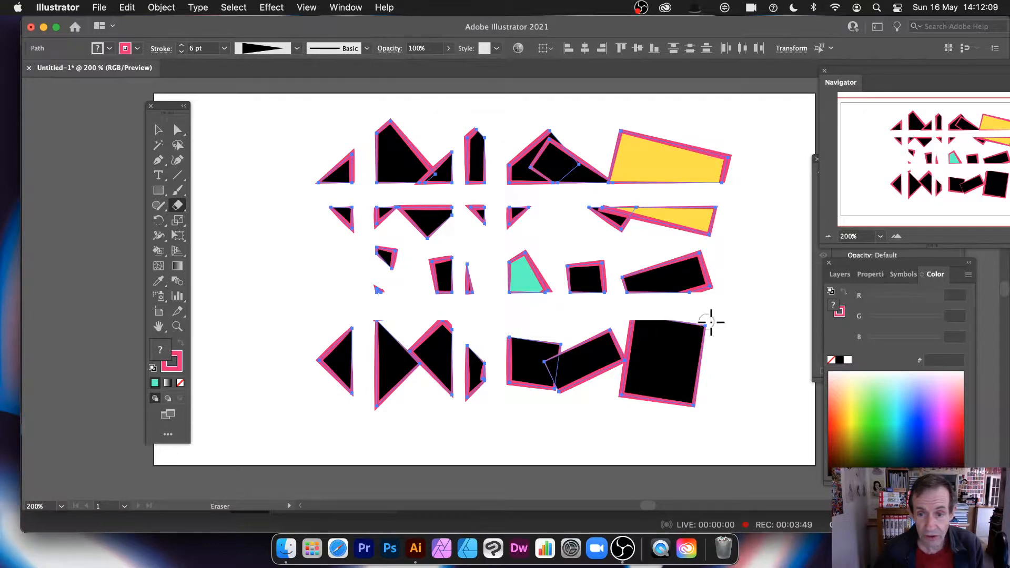
left_click_drag(332, 368, 749, 368)
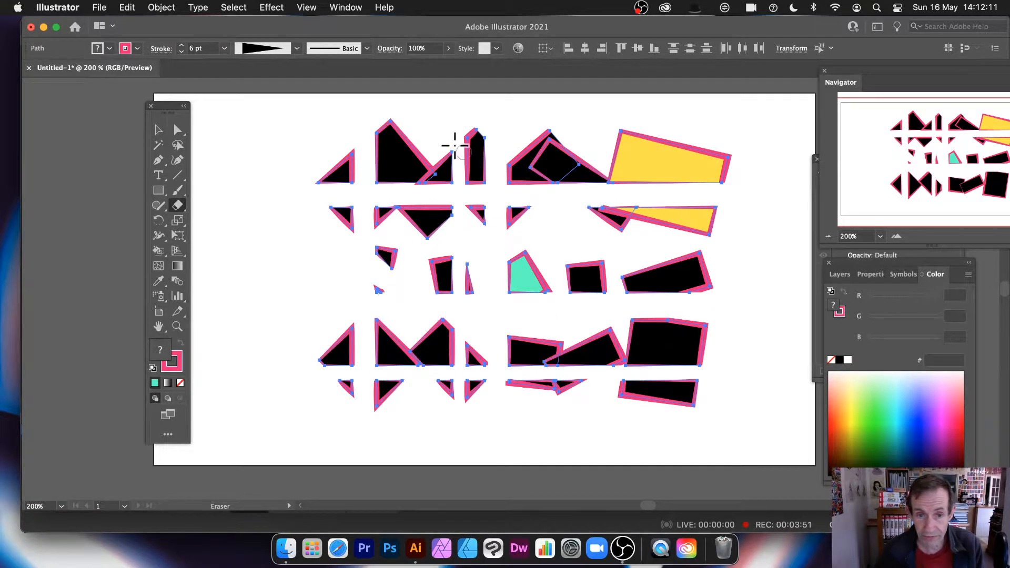
left_click_drag(392, 110, 410, 412)
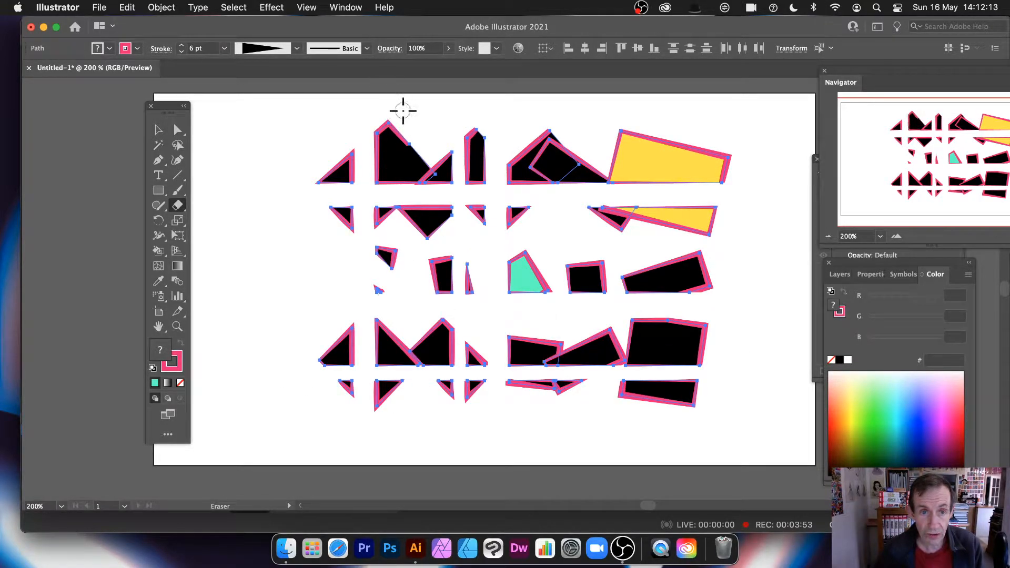
left_click_drag(403, 110, 406, 446)
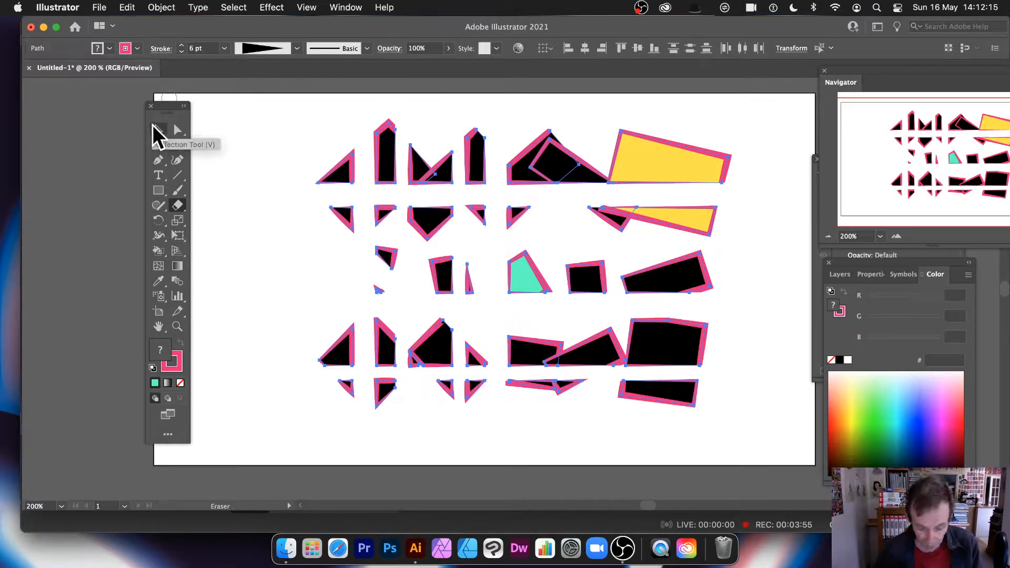
Step: Try a random Transform Each with a 189° rotation on all the cut pieces
left_click(163, 7)
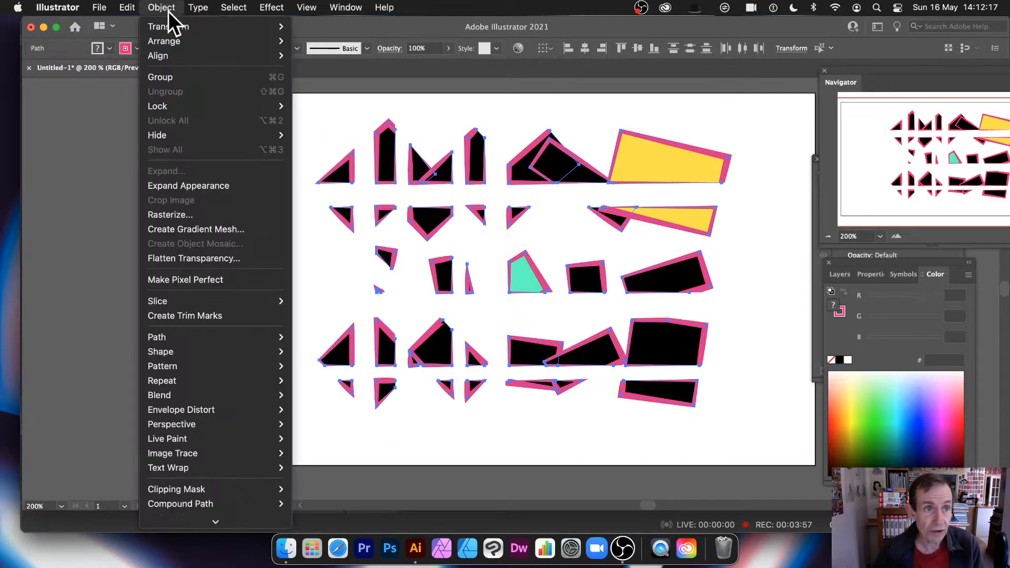
mouse_move(174, 24)
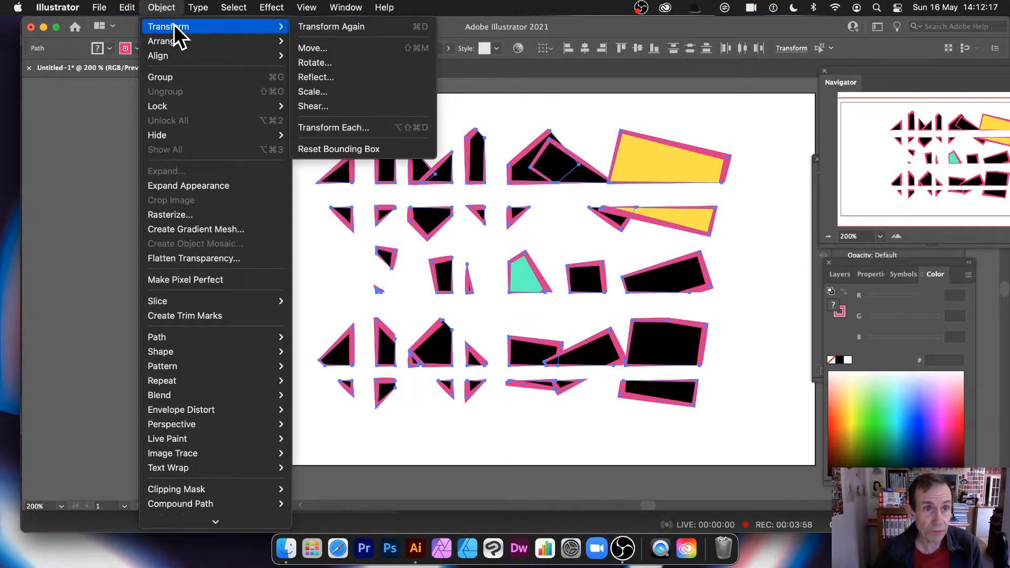
left_click(312, 127)
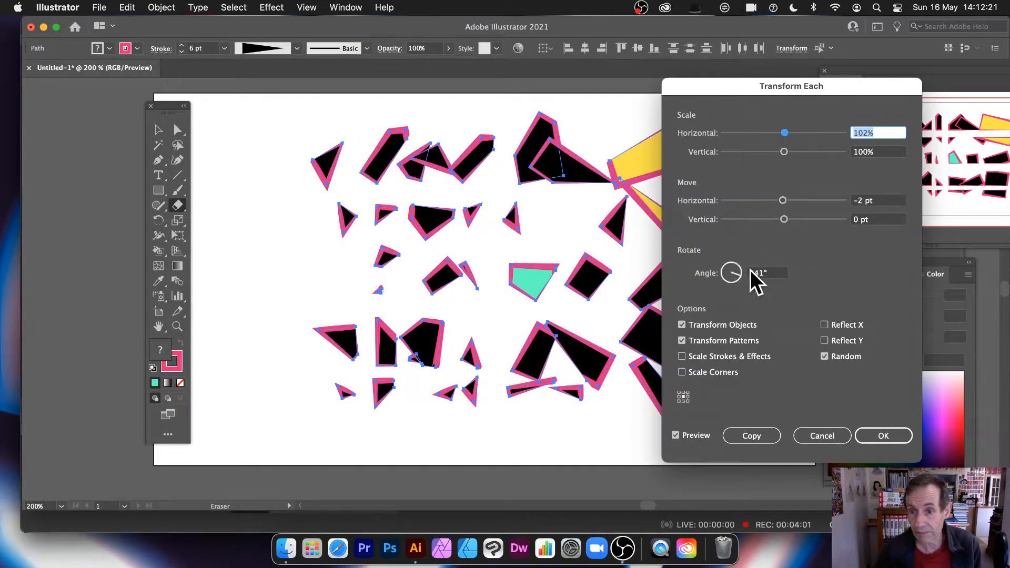
left_click_drag(734, 276, 716, 273)
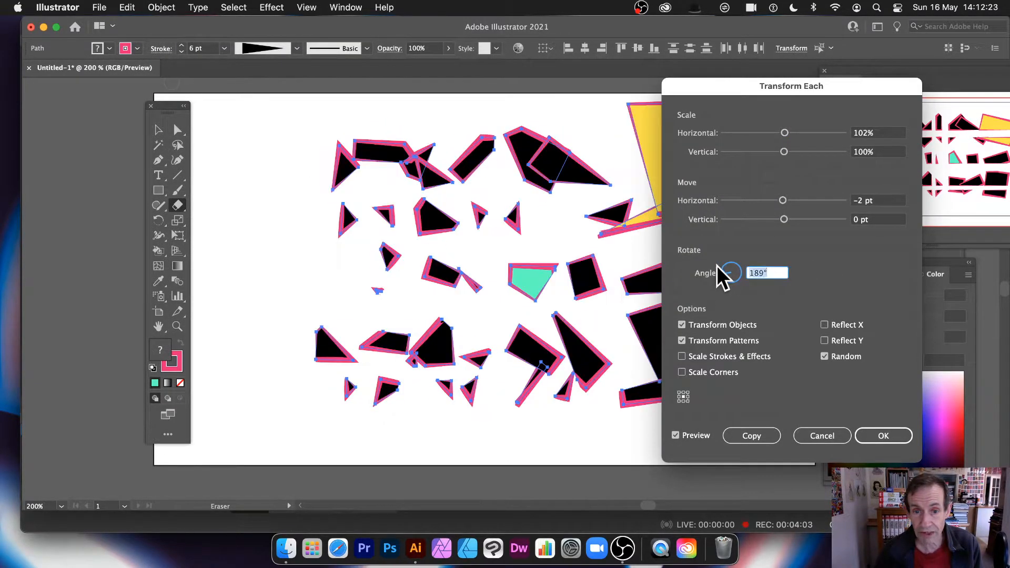
left_click(834, 436)
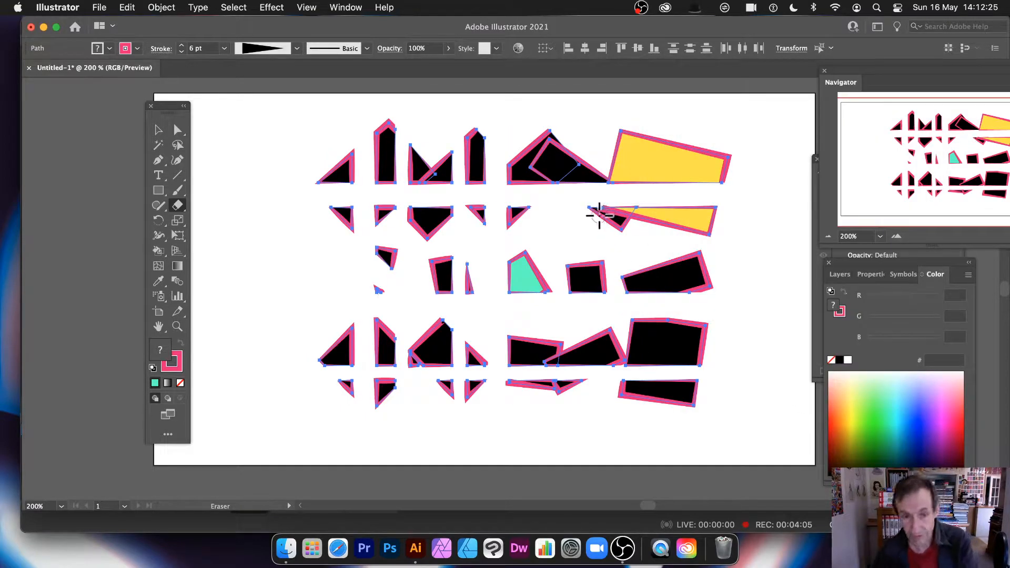
Step: Delete all the pieces and draw a large turquoise circle with a pink stroke in the middle of the artboard
key("Delete")
left_click(156, 187)
left_click_drag(155, 185, 213, 220)
mouse_move(312, 141)
left_mouse_down()
mouse_move(539, 335)
mouse_move(579, 407)
left_mouse_up()
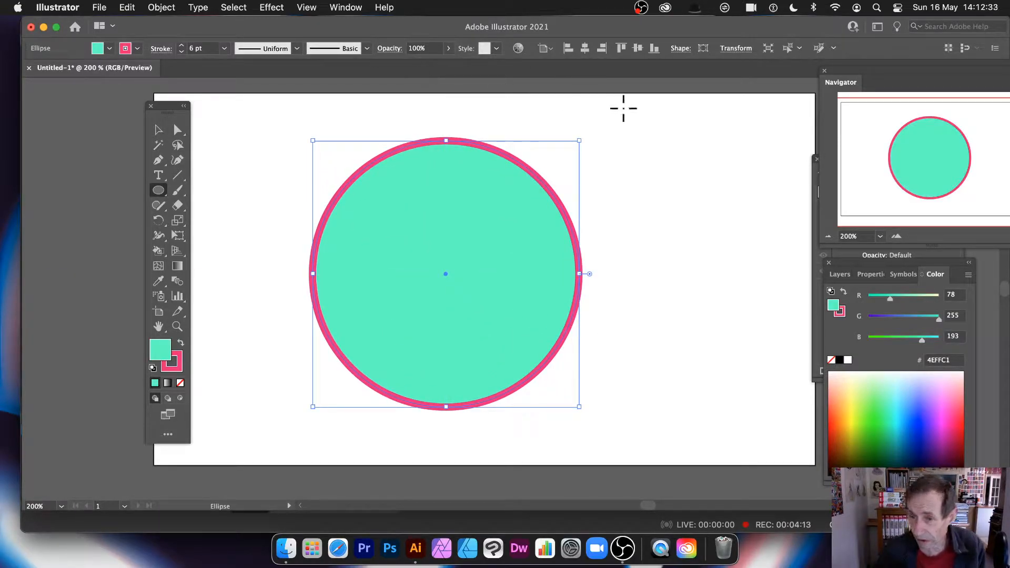
Step: Move the Navigator panel aside and place the Appearance panel in the open space beside the circle
left_click(345, 6)
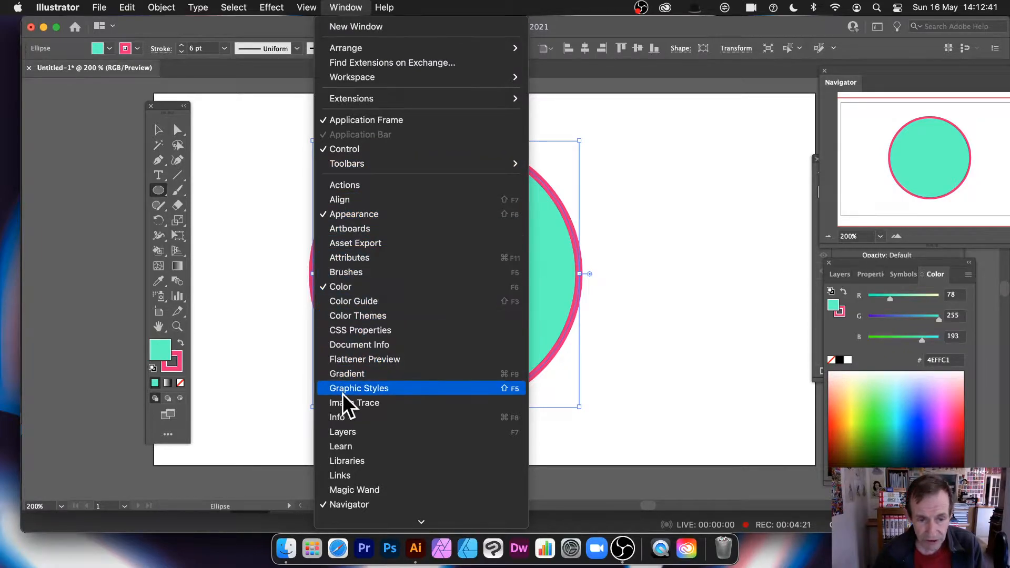
left_click(849, 279)
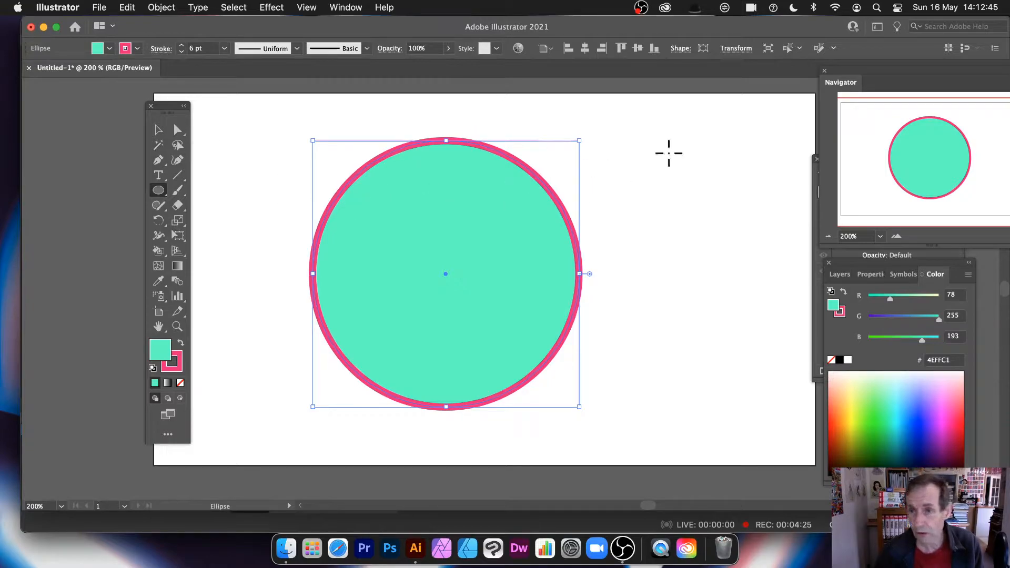
left_click(346, 7)
left_click(898, 73)
left_click_drag(870, 74, 928, 105)
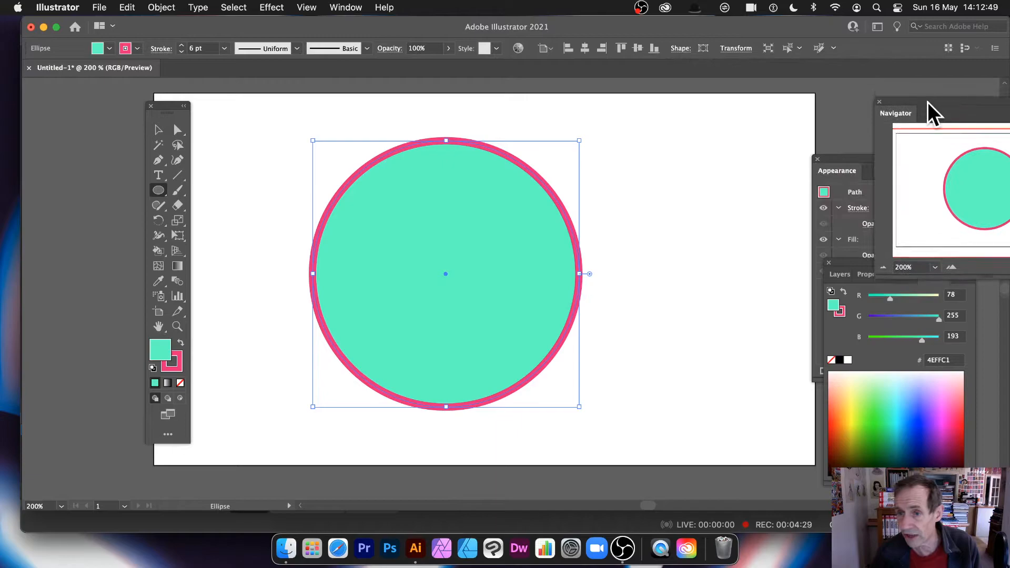
left_click_drag(839, 157, 649, 107)
Step: Duplicate the circle's 6 pt pink stroke in its appearance
left_click(719, 159)
left_click(721, 159)
left_click(764, 121)
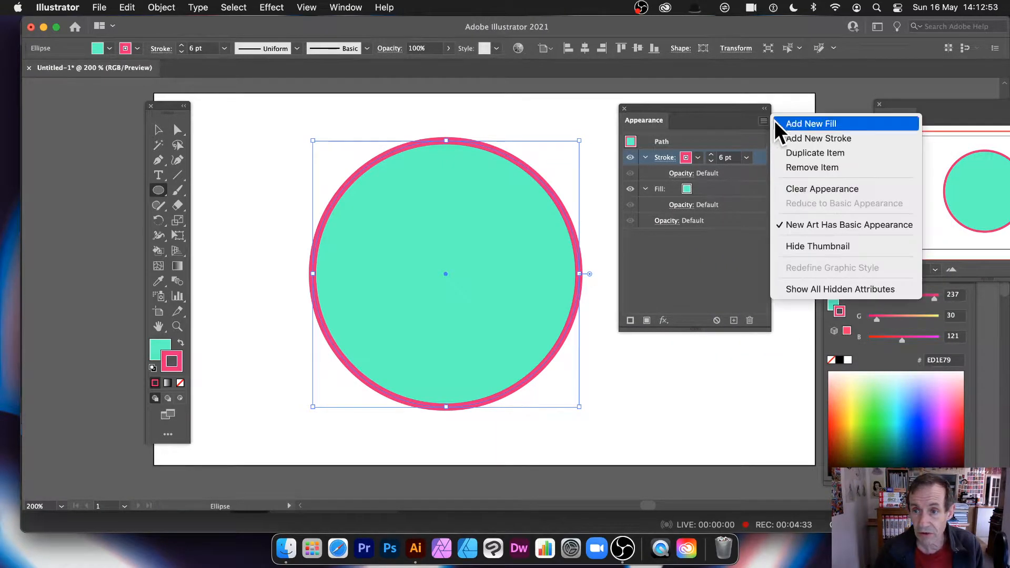
left_click(801, 153)
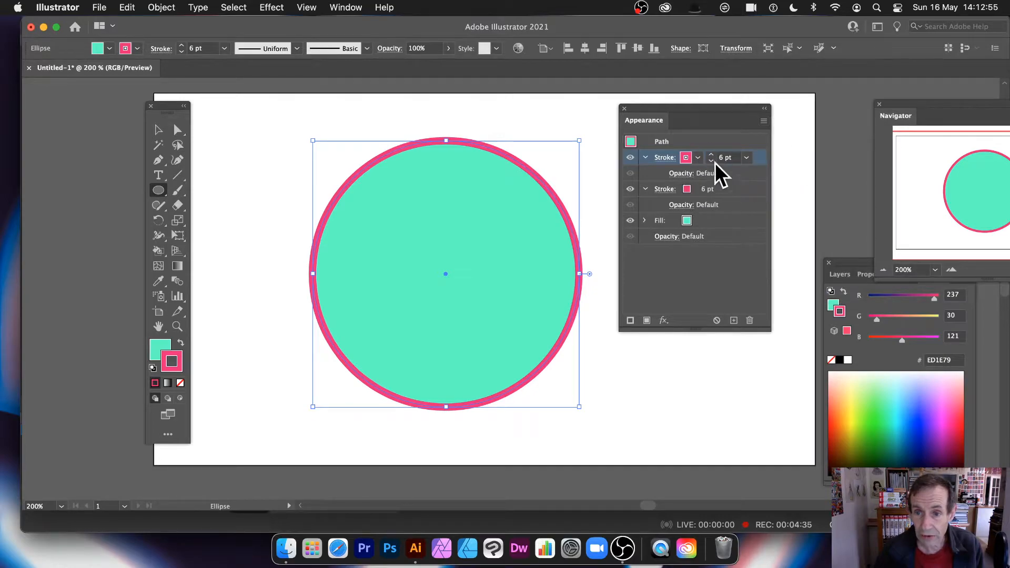
Step: Set the circle's lower stroke to 40 pt weight and black colour
left_click(728, 188)
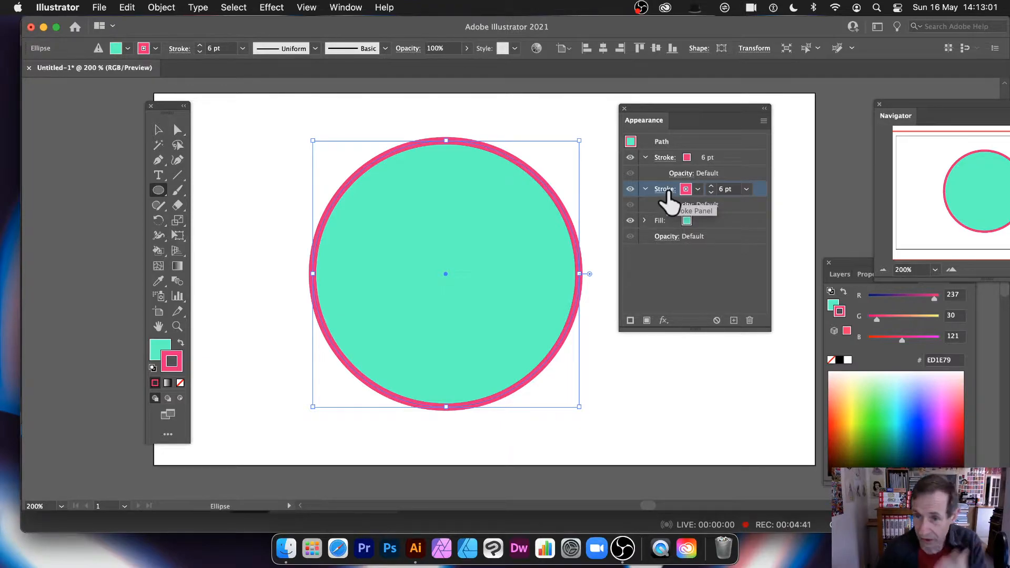
left_click(746, 189)
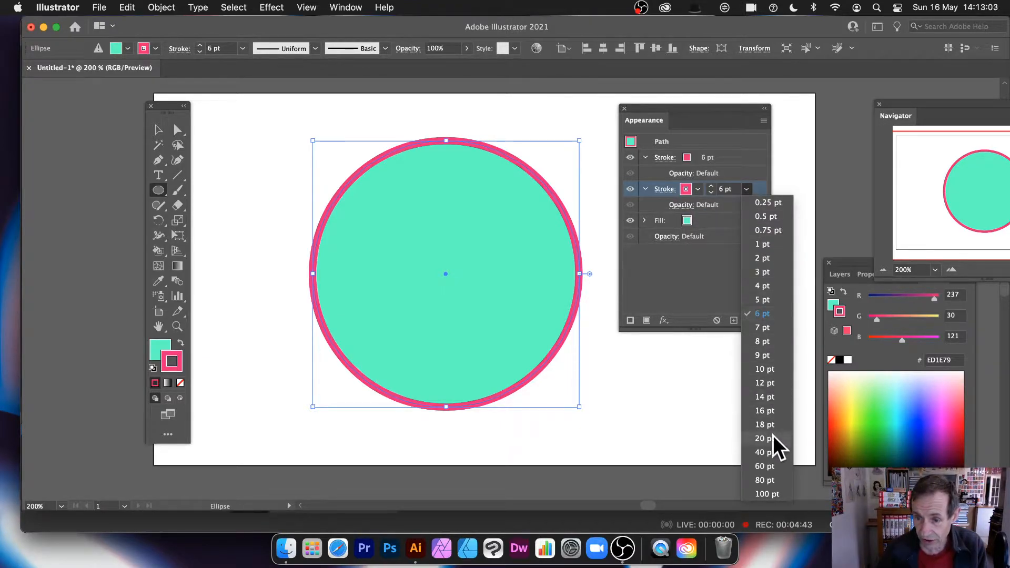
left_click(769, 451)
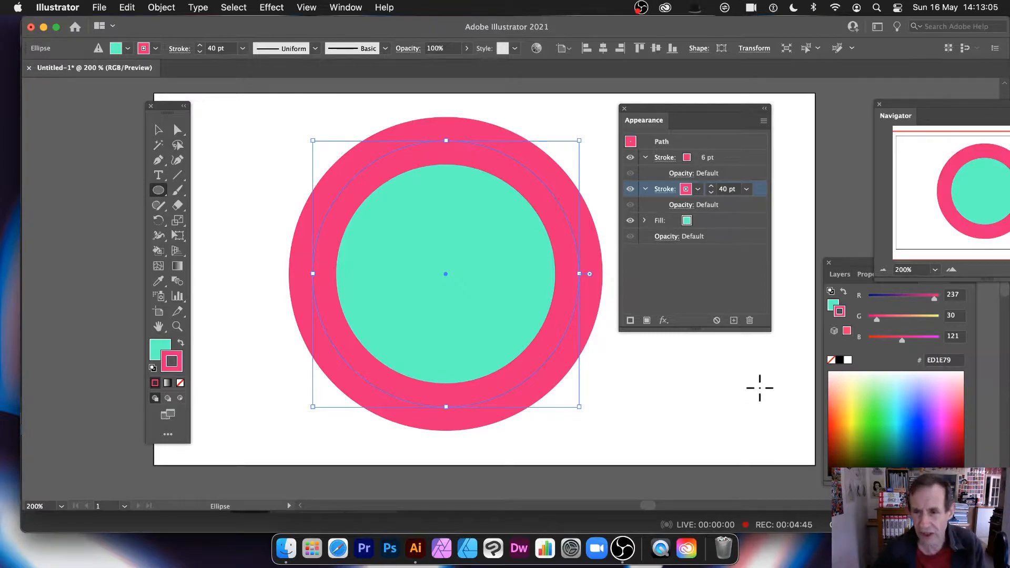
left_click(697, 190)
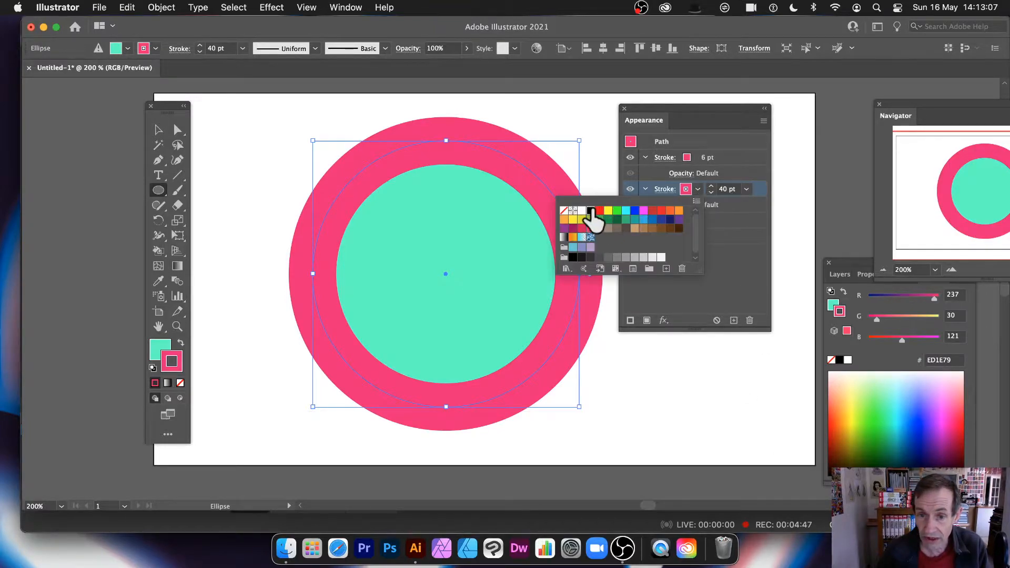
left_click(591, 210)
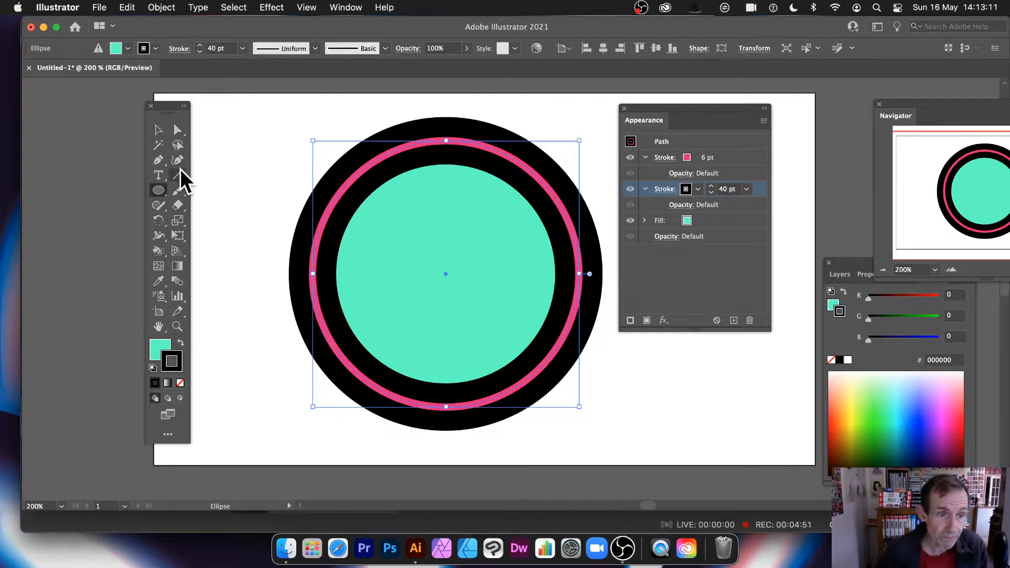
Step: Try erasing two diagonal strips and one horizontal strip from the circle with the Eraser tool, undoing each cut
left_click(178, 206)
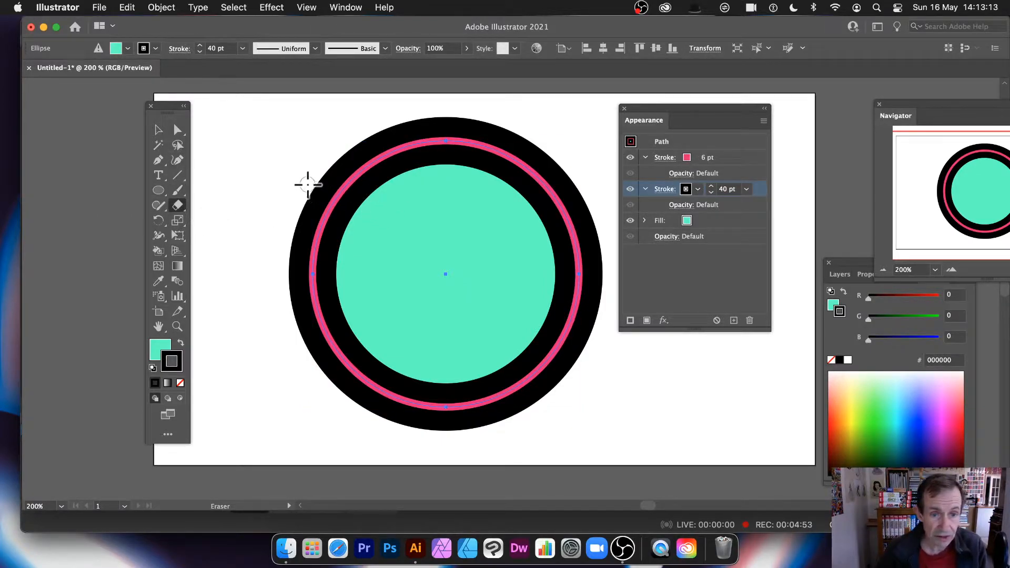
left_click_drag(308, 184, 414, 285)
left_click_drag(549, 126, 428, 253)
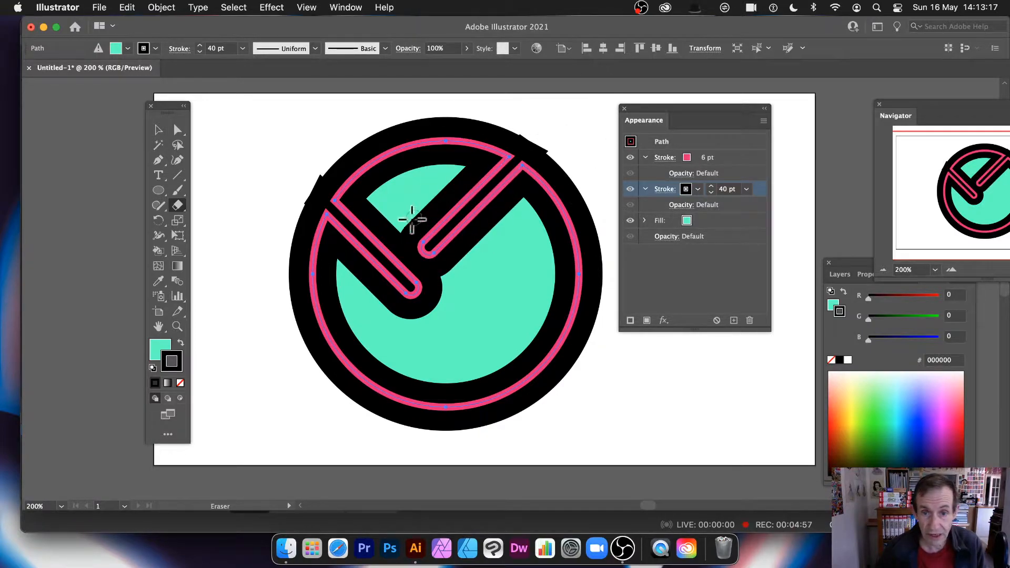
key("super+z")
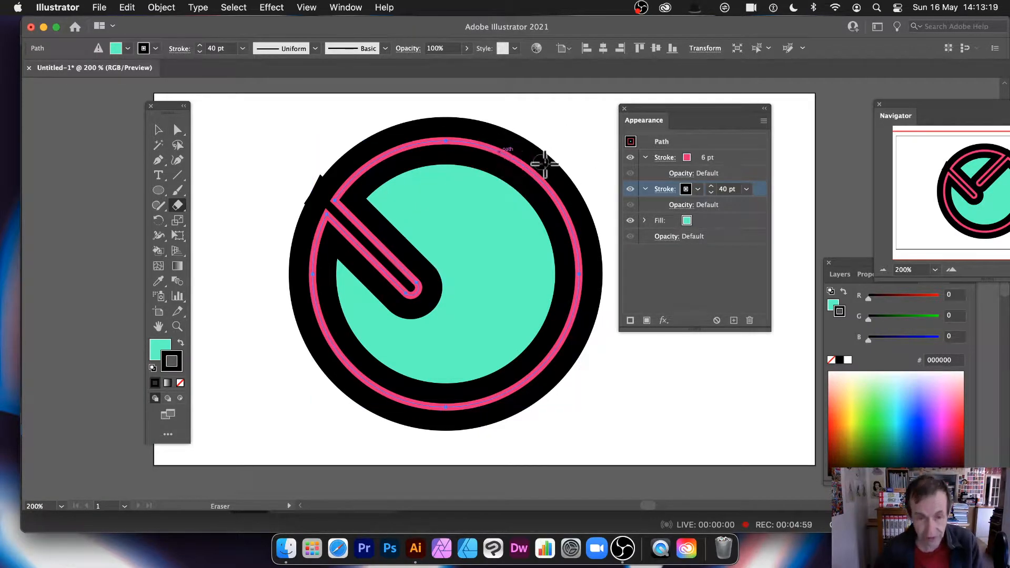
key("super+z")
left_click_drag(279, 156, 560, 157)
key("super+z")
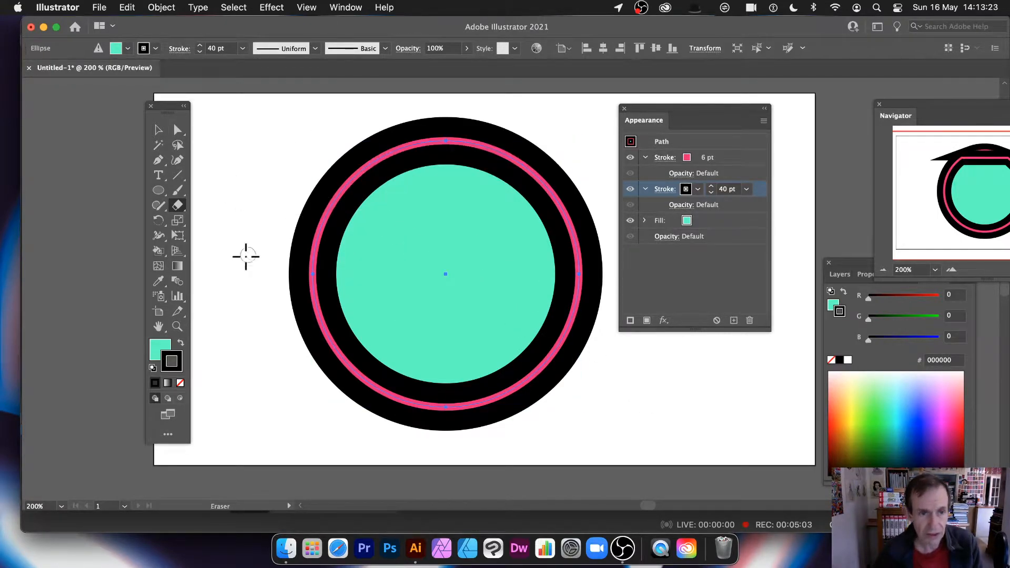
Step: Erase horizontally through the circle's middle and move the two halves apart, aligned one above the other with a narrow gap
left_click_drag(293, 277, 694, 279)
left_click(158, 129)
left_click(257, 153)
left_click_drag(443, 187, 422, 123)
left_click_drag(455, 272, 397, 330)
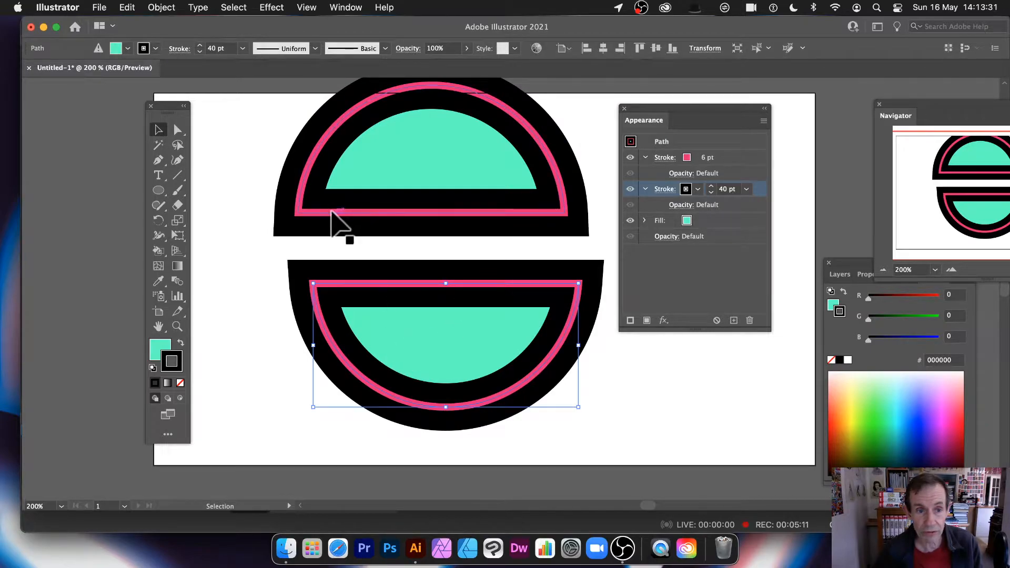
left_click_drag(342, 286, 328, 271)
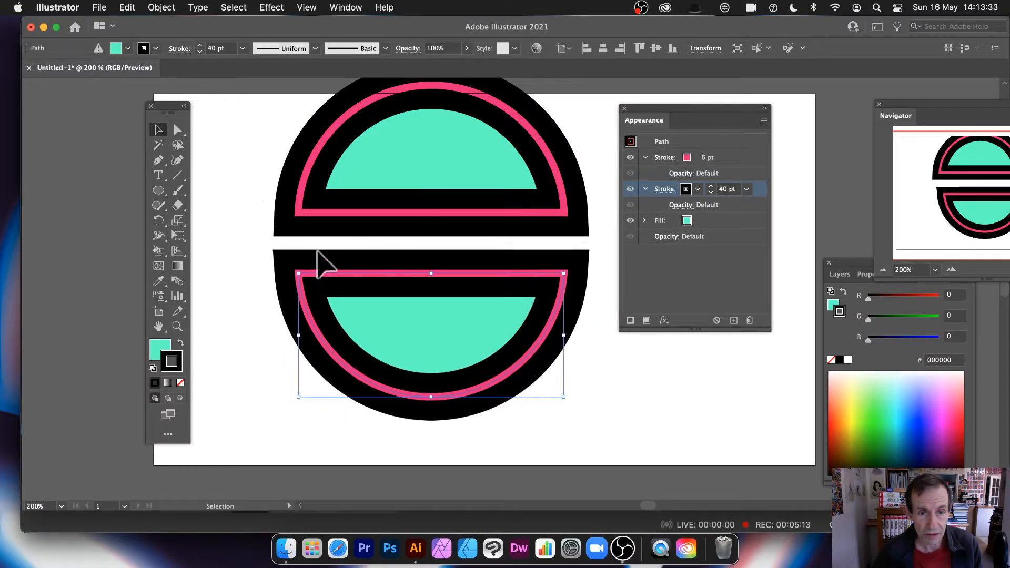
Step: Delete both halves of the circle from the artboard
key("super+a")
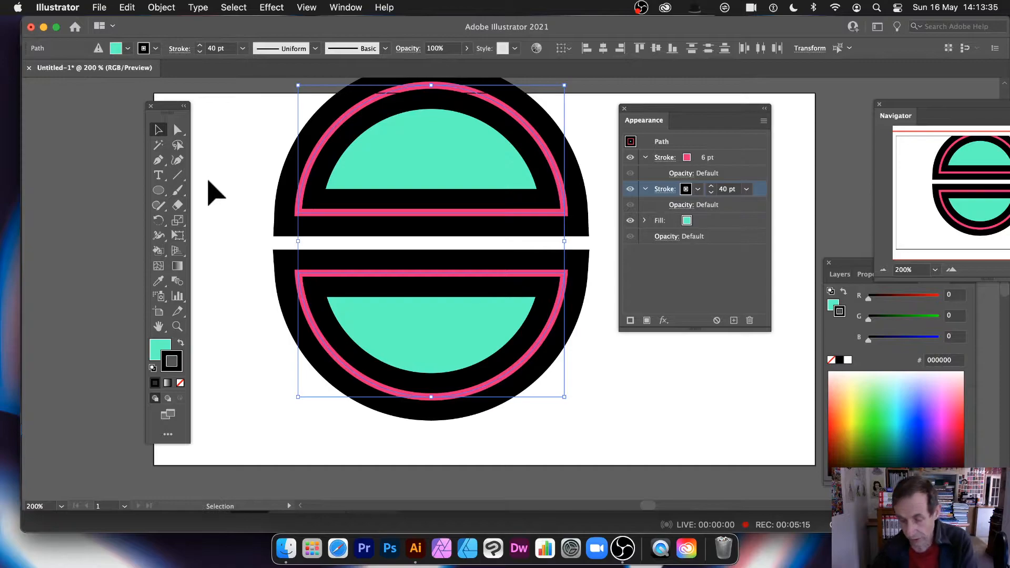
key("Delete")
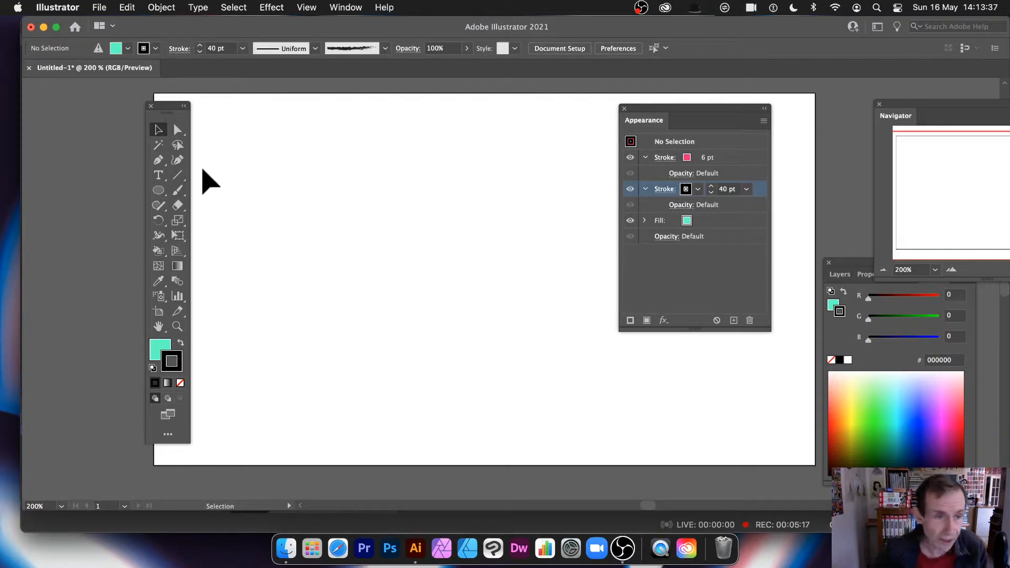
left_click(159, 189)
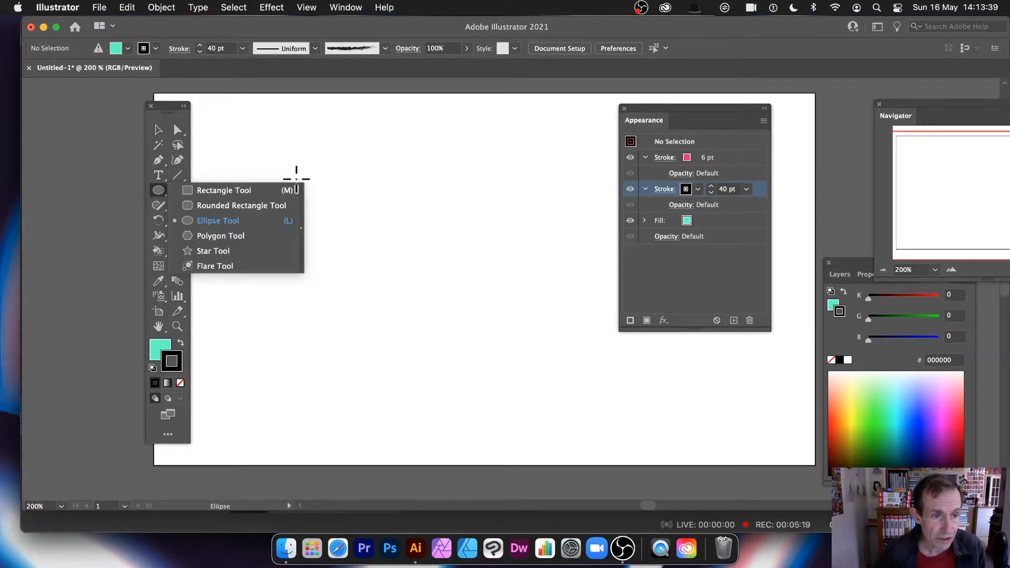
left_click(222, 190)
left_click_drag(321, 149, 395, 379)
key("ctrl+z")
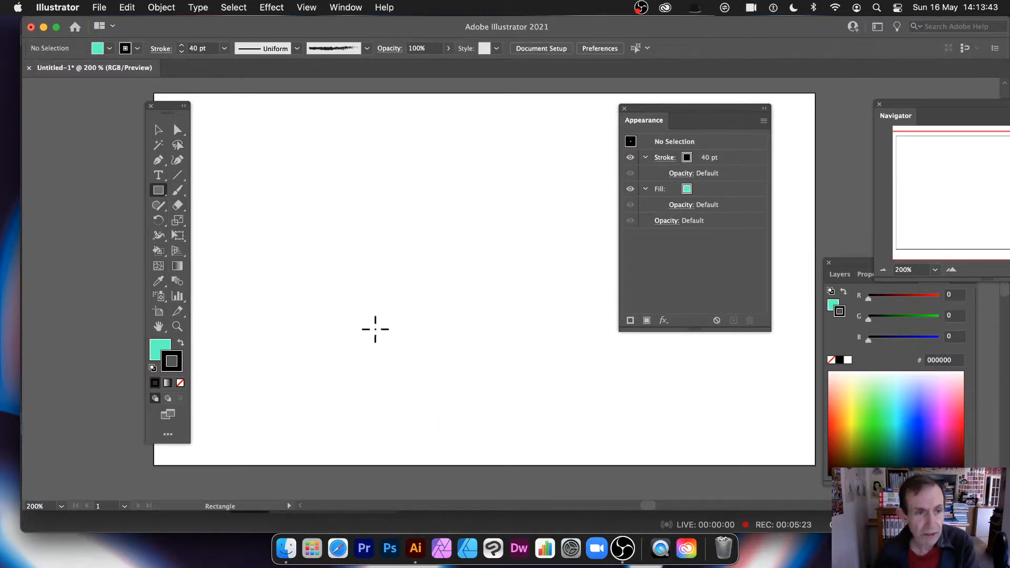
Step: Draw a tall vertical line with a 40 pt black stroke and erase a horizontal gap through its upper part
left_click(178, 175)
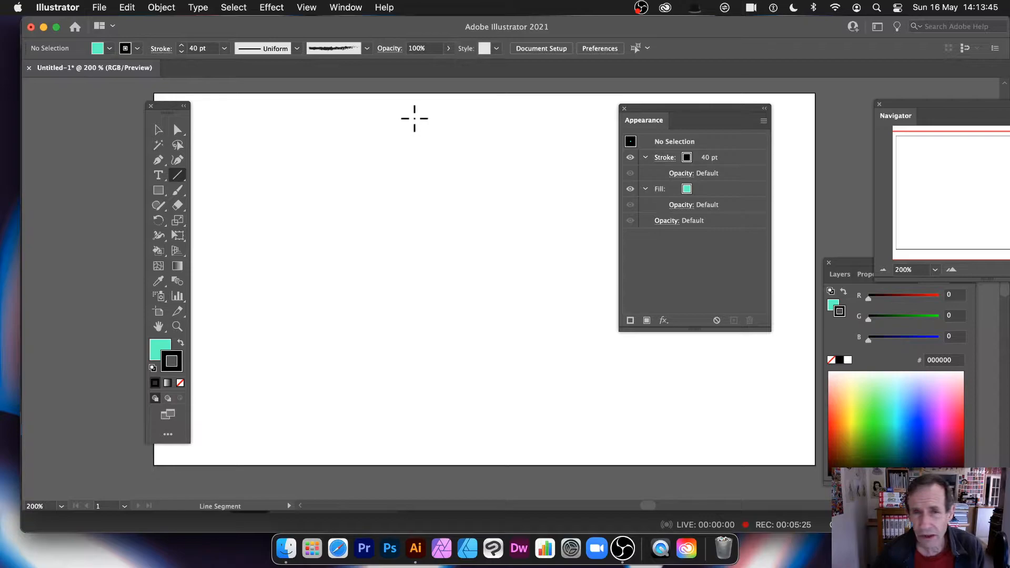
left_click_drag(414, 116, 414, 397)
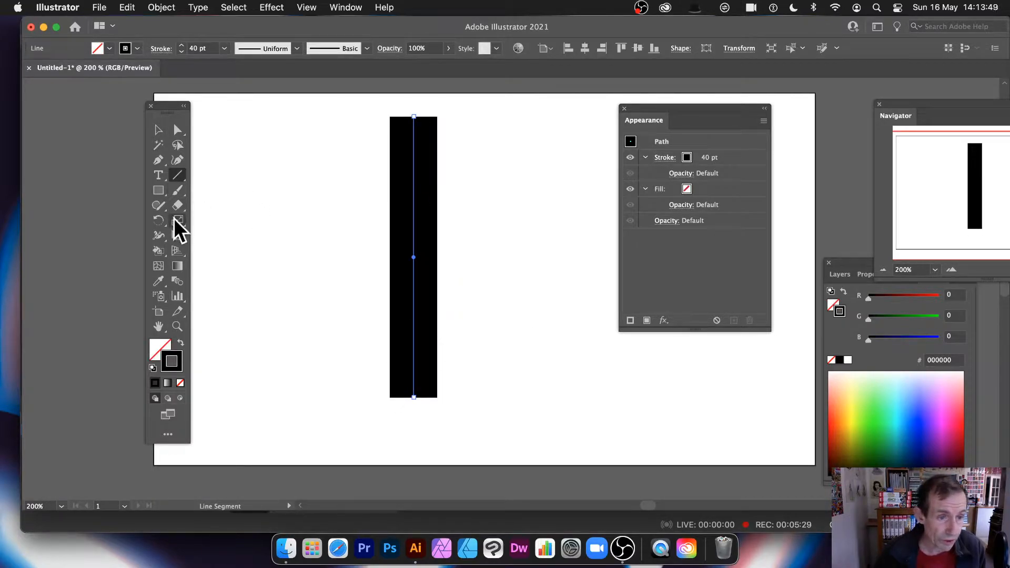
left_click(180, 204)
left_click_drag(382, 193, 507, 196)
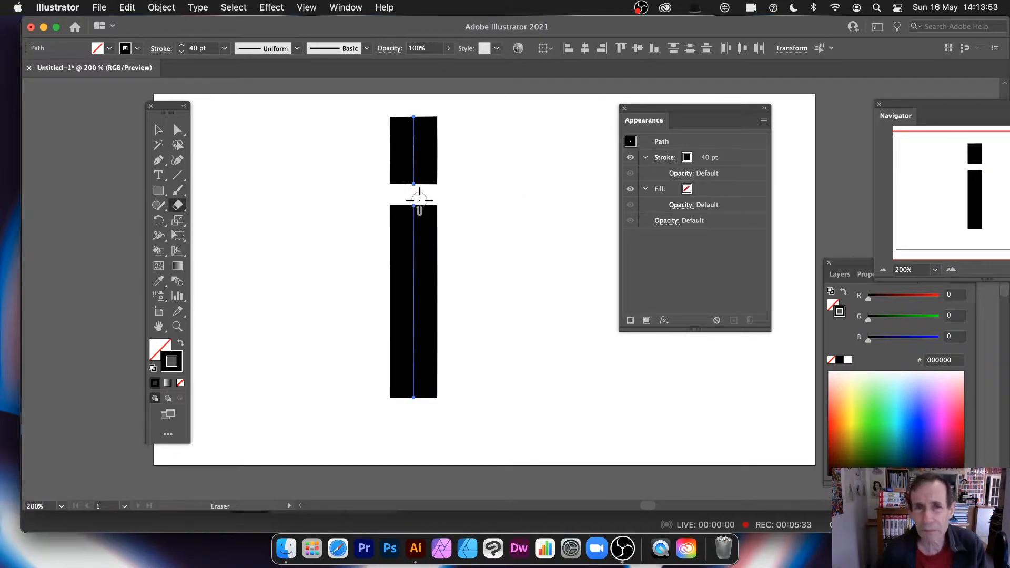
Step: Erase three more horizontal gaps across the lower part of the thick line, dividing it into five pieces
mouse_move(163, 206)
left_mouse_down()
mouse_move(220, 254)
mouse_move(489, 62)
left_mouse_up()
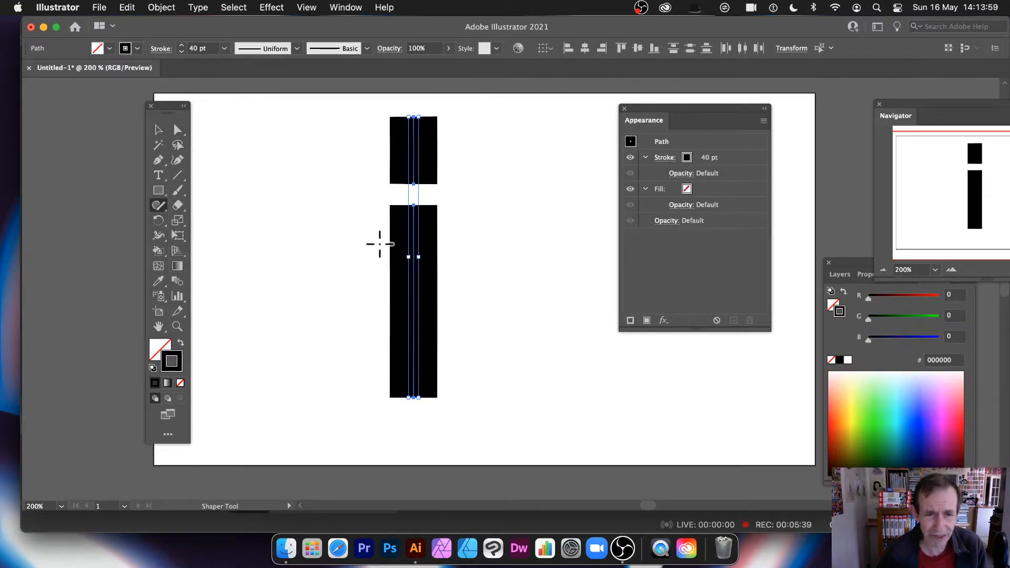
left_click_drag(473, 259, 473, 259)
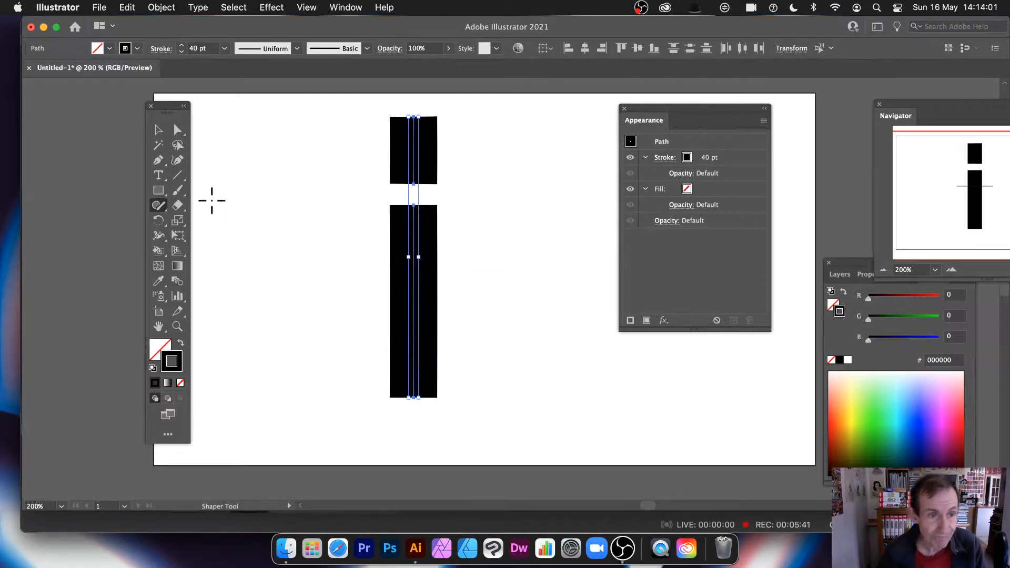
left_click(177, 207)
left_click_drag(369, 247, 540, 248)
left_click_drag(332, 301, 543, 302)
left_click_drag(312, 352, 517, 363)
Step: Recolour the top piece's stroke orange (FFAC4E) and the third piece's stroke turquoise (3CFFDB)
left_click(158, 130)
left_click(416, 159)
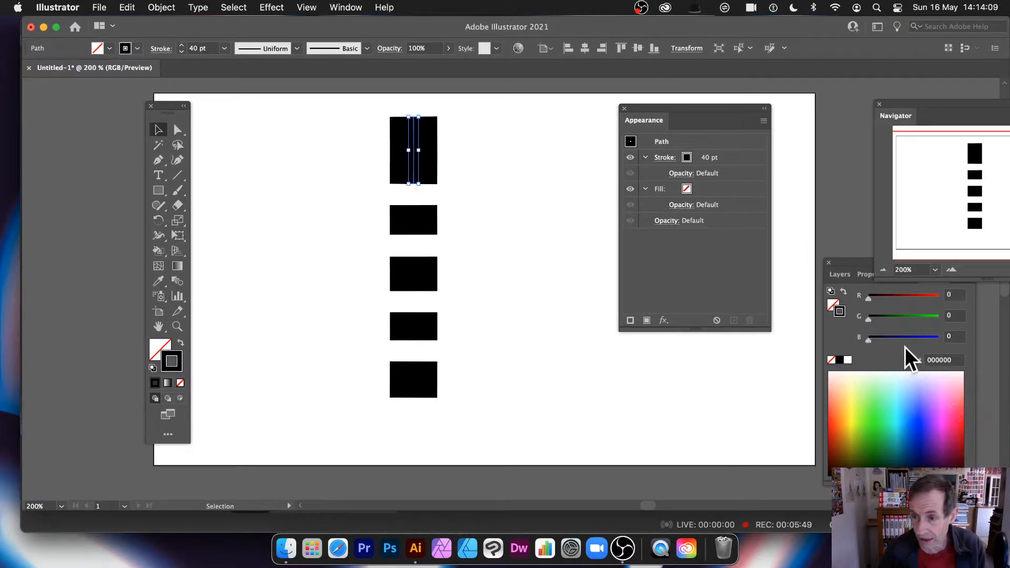
left_click(853, 387)
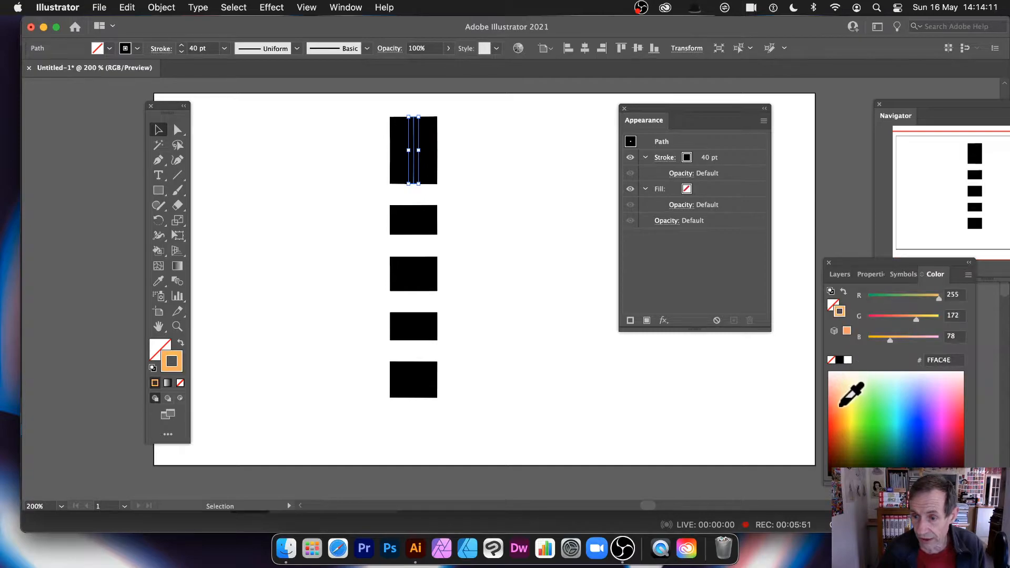
left_click(416, 271)
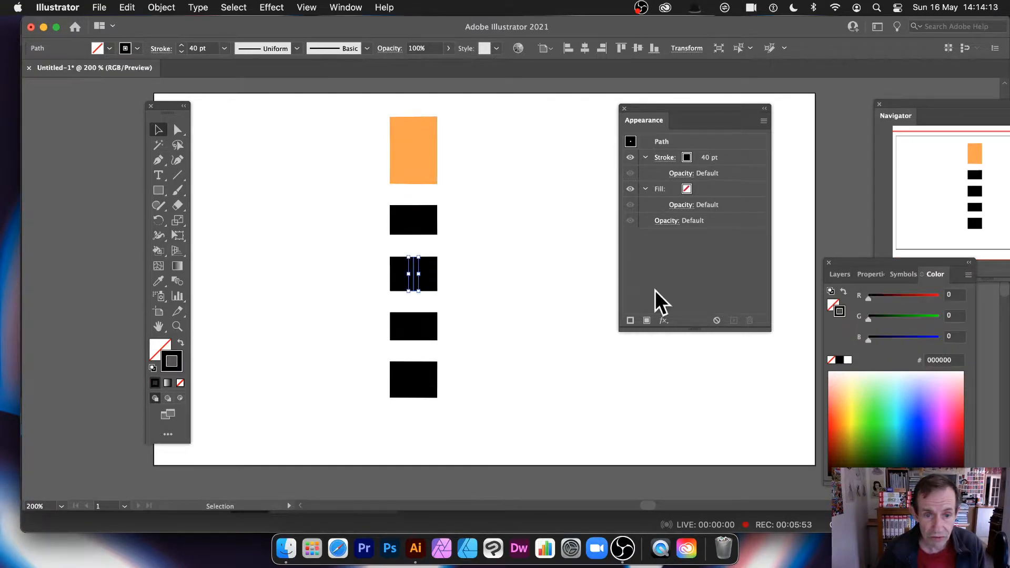
left_click(897, 408)
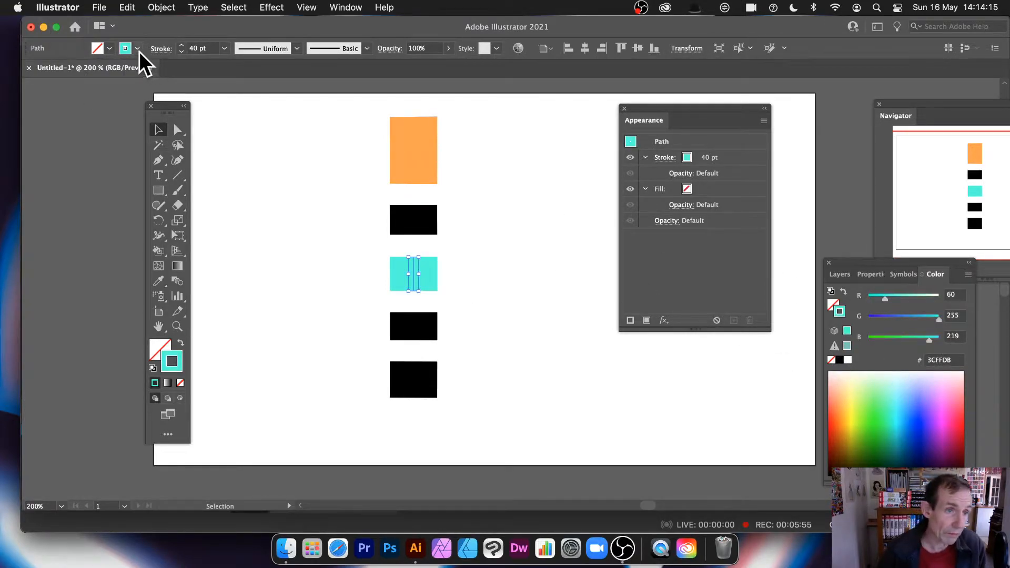
Step: Set the fourth piece's stroke to a green swatch (RGB 57, 181, 74)
left_click(421, 328)
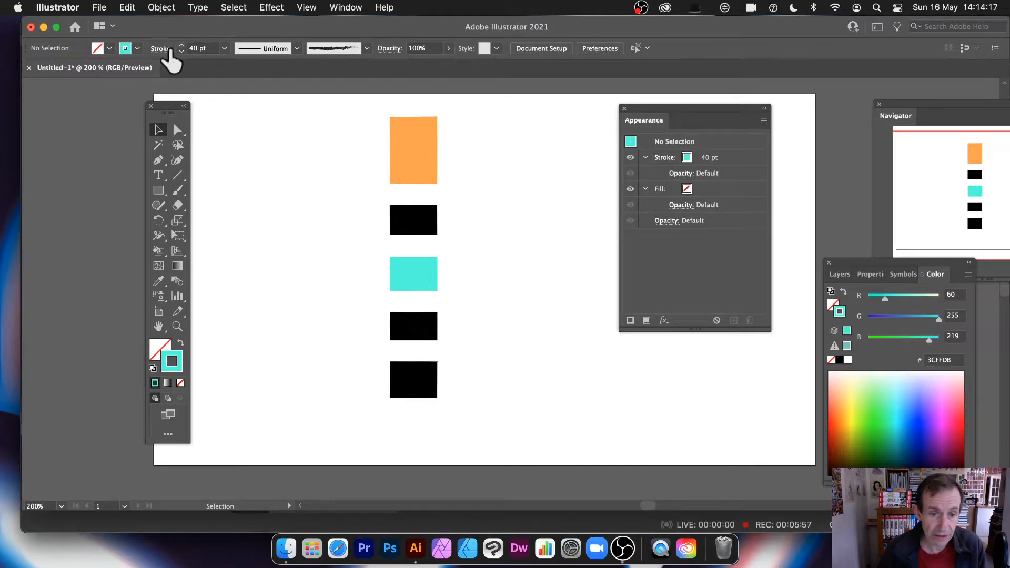
left_click(415, 330)
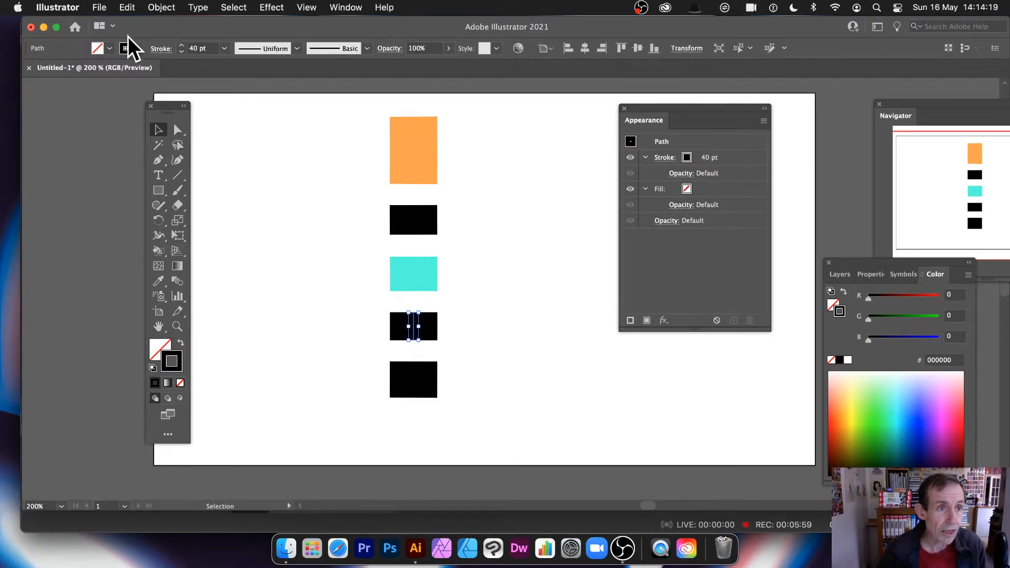
left_click(136, 48)
left_click(49, 79)
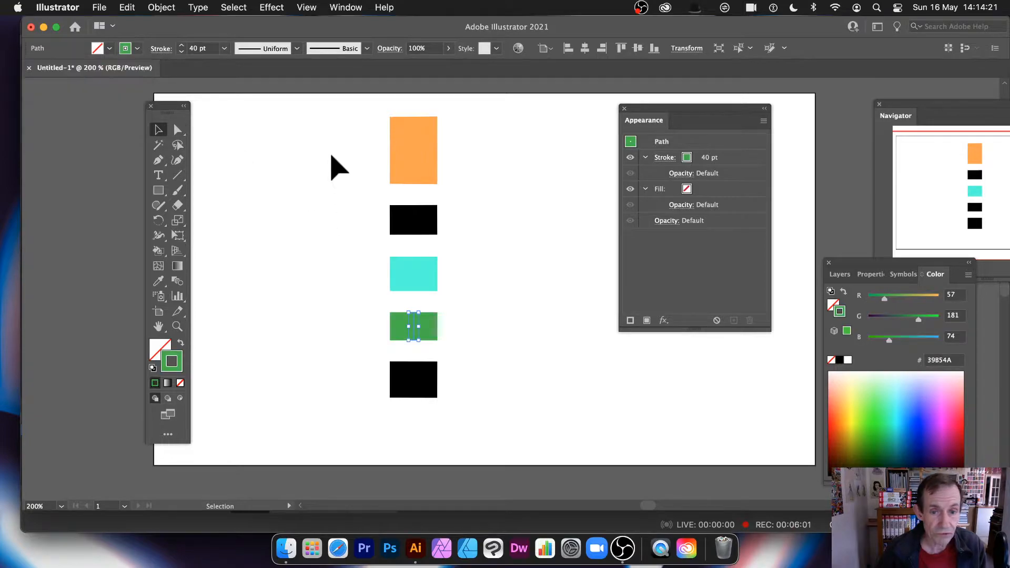
Step: Apply the lens-shaped, teardrop and finally the triangular width profile to the strokes of all five line pieces
left_click_drag(367, 94, 514, 393)
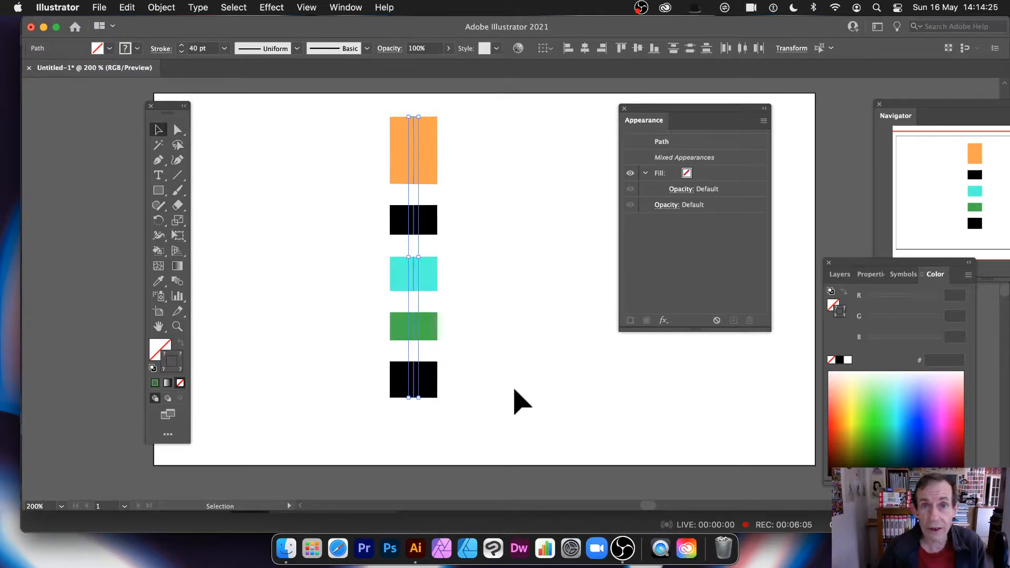
left_click(296, 48)
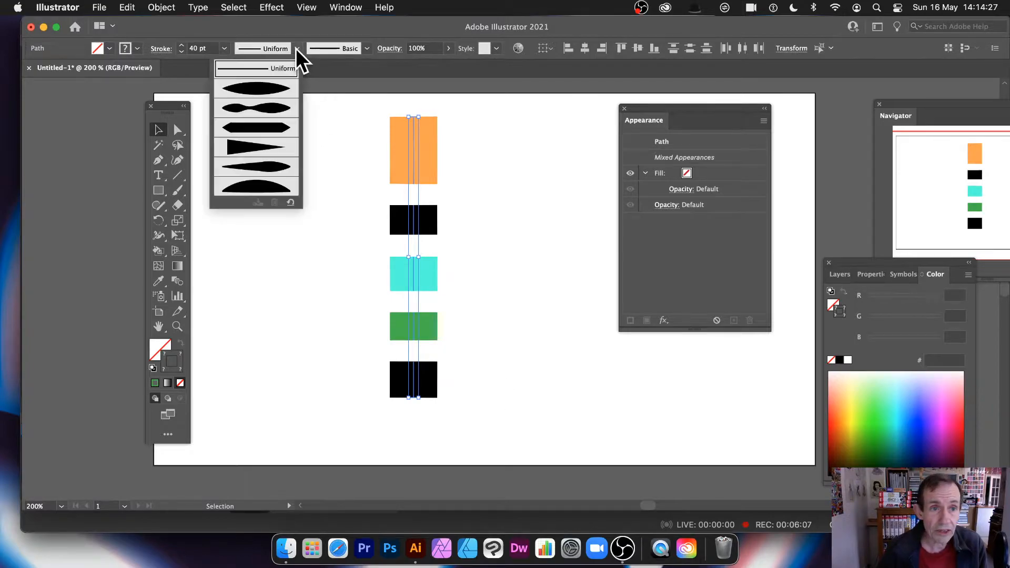
left_click(269, 87)
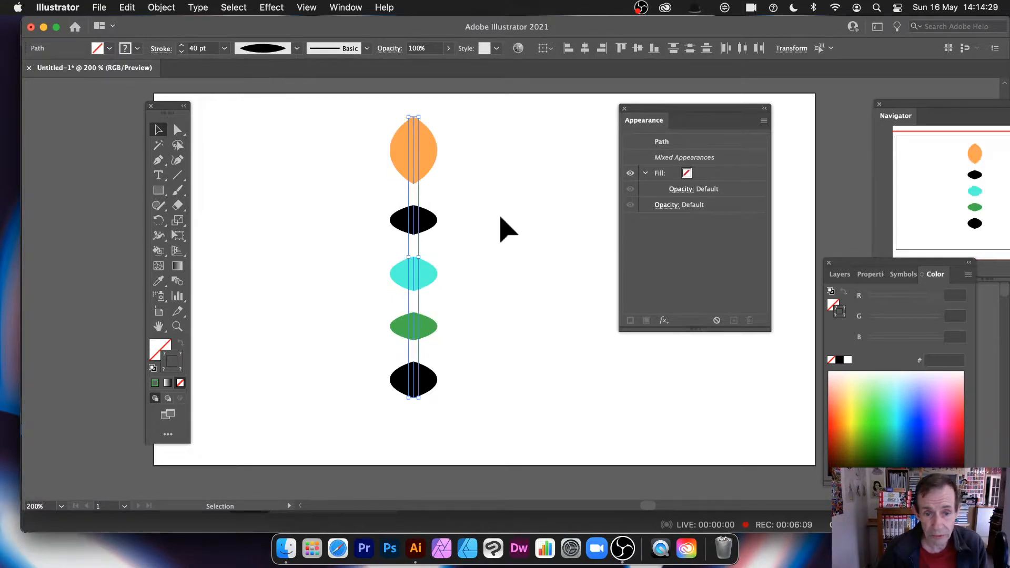
left_click(297, 49)
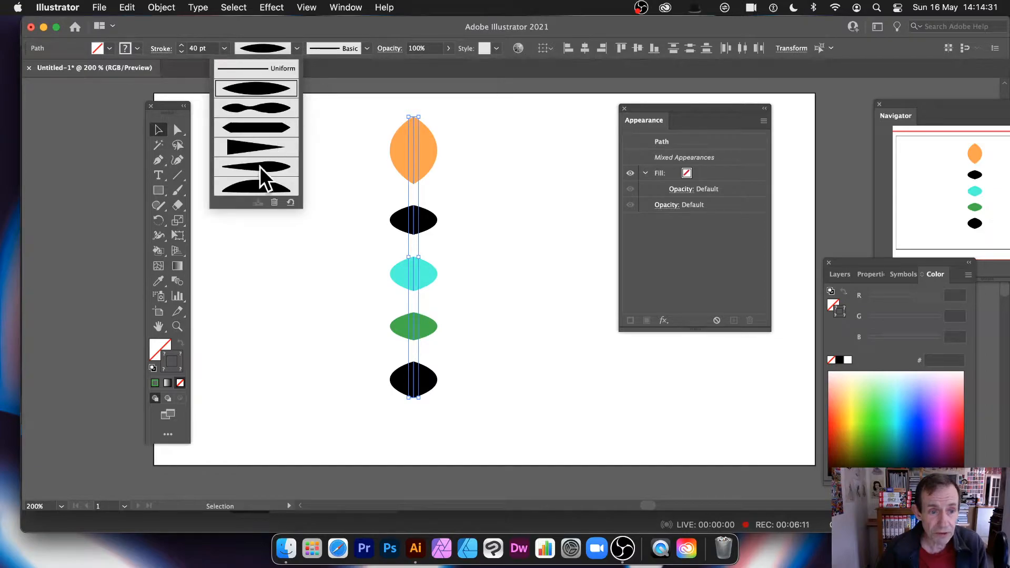
left_click(259, 168)
left_click(289, 48)
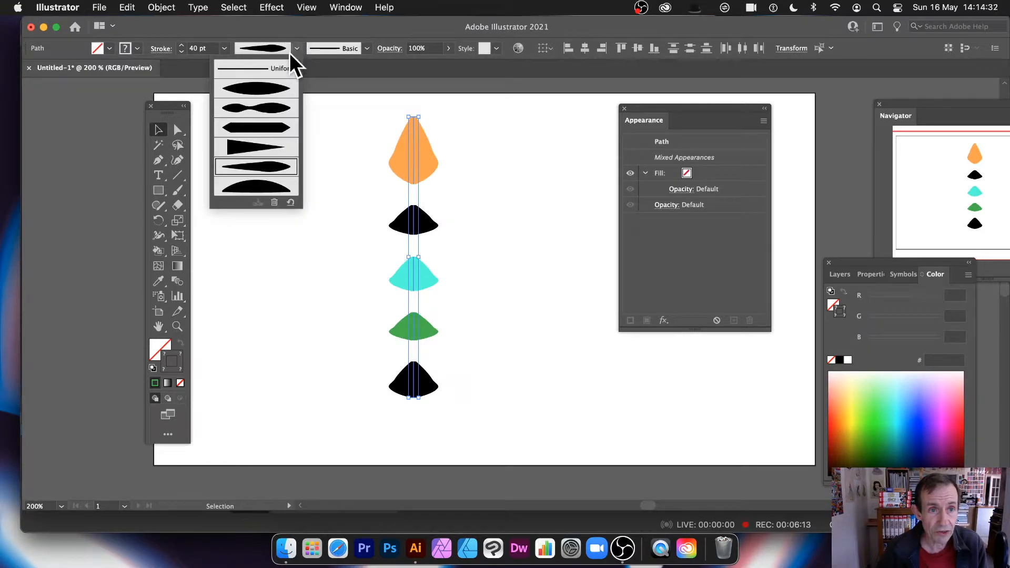
left_click(242, 144)
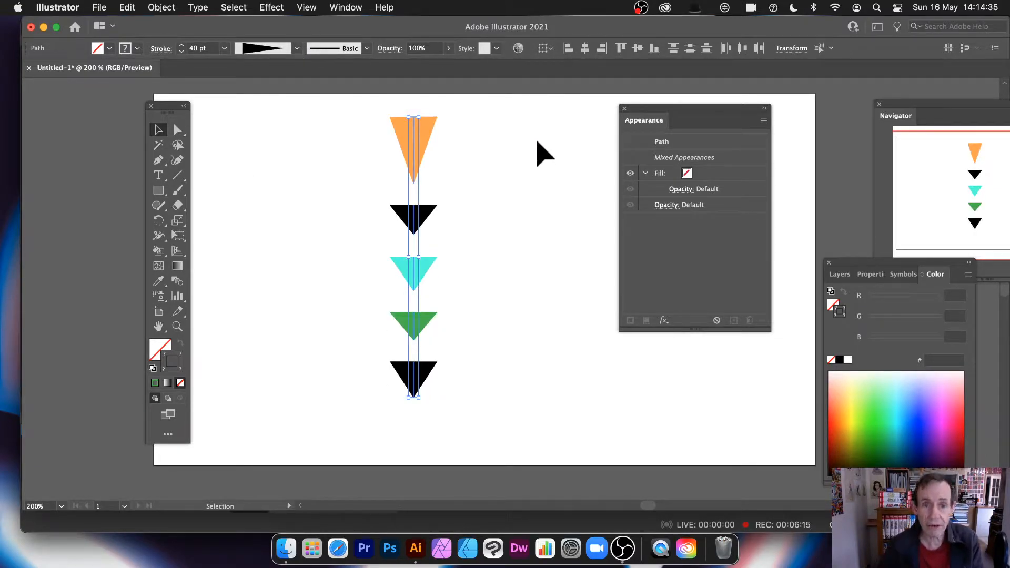
left_click(363, 176)
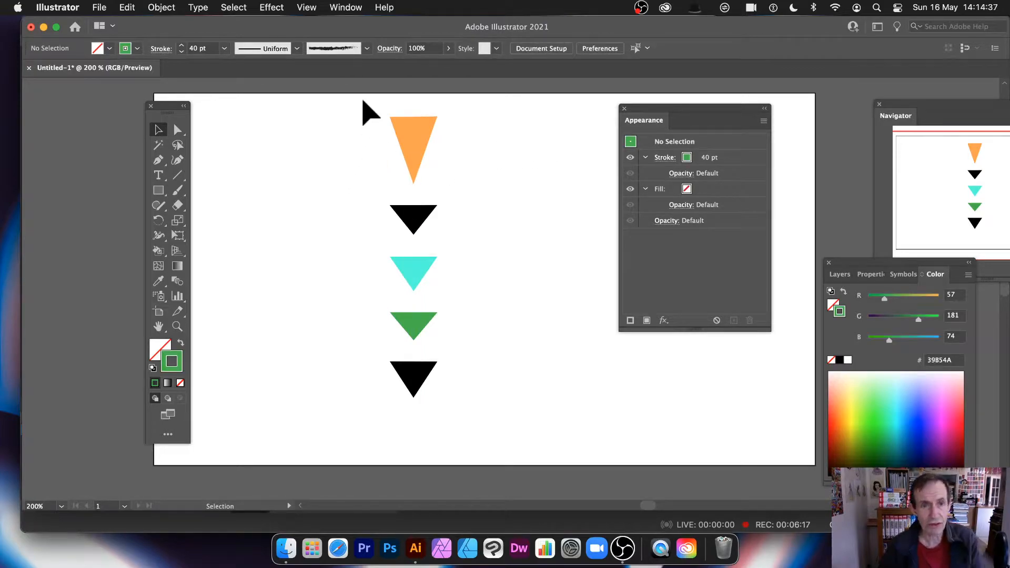
Step: Undo the width profile changes and the green recolouring of the fourth line piece
left_click_drag(355, 85, 504, 419)
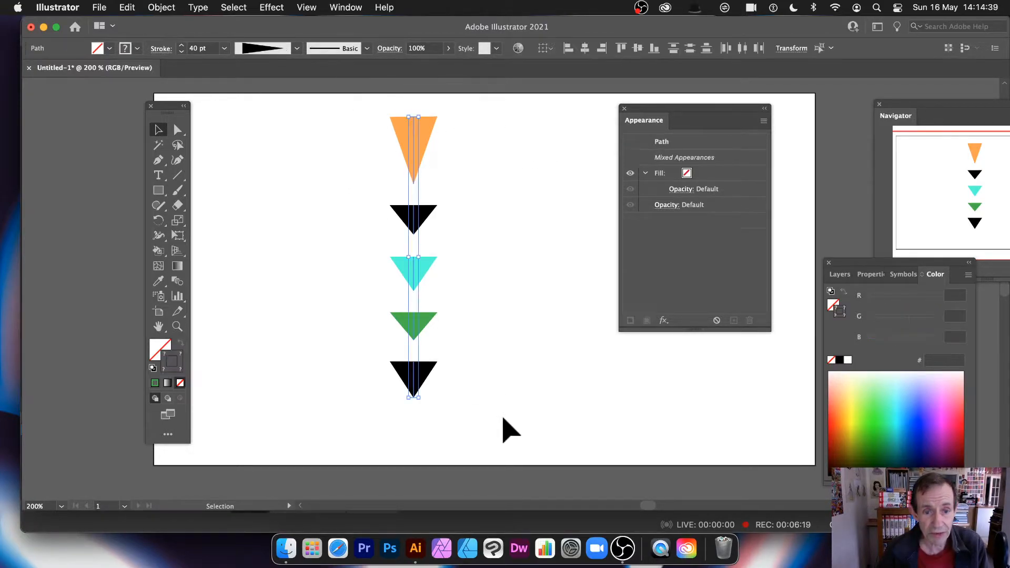
key("ctrl+z")
key("ctrl+z")
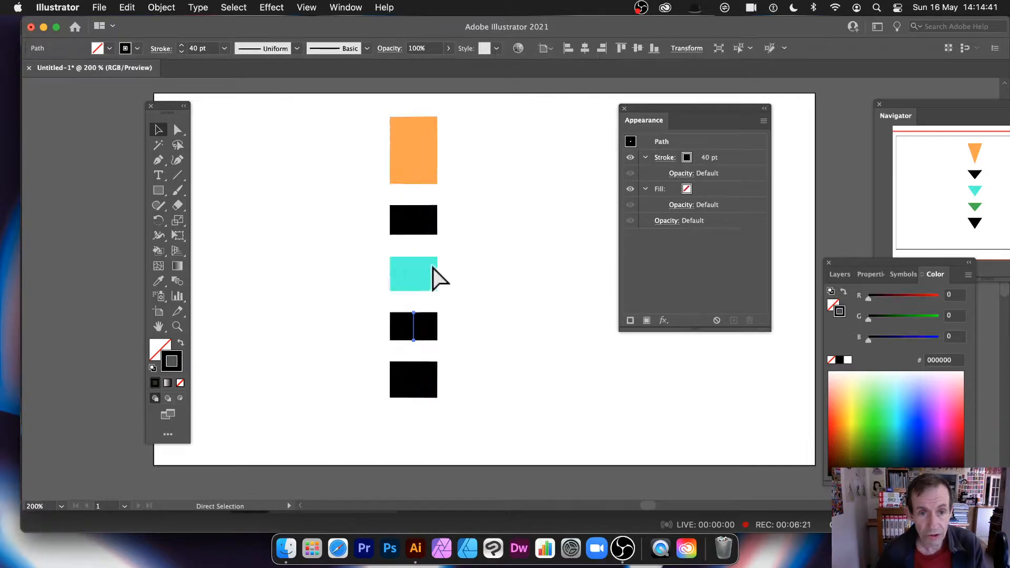
Step: Apply the rough charcoal-like brush to all five line pieces and set their stroke weight to 9 pt
left_click_drag(368, 100, 484, 433)
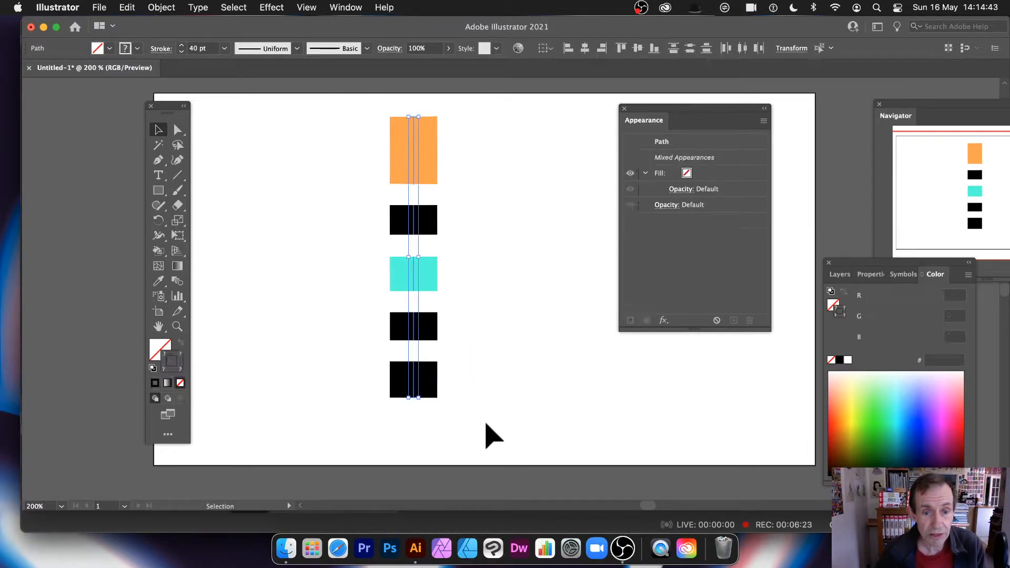
left_click(363, 47)
left_click(279, 120)
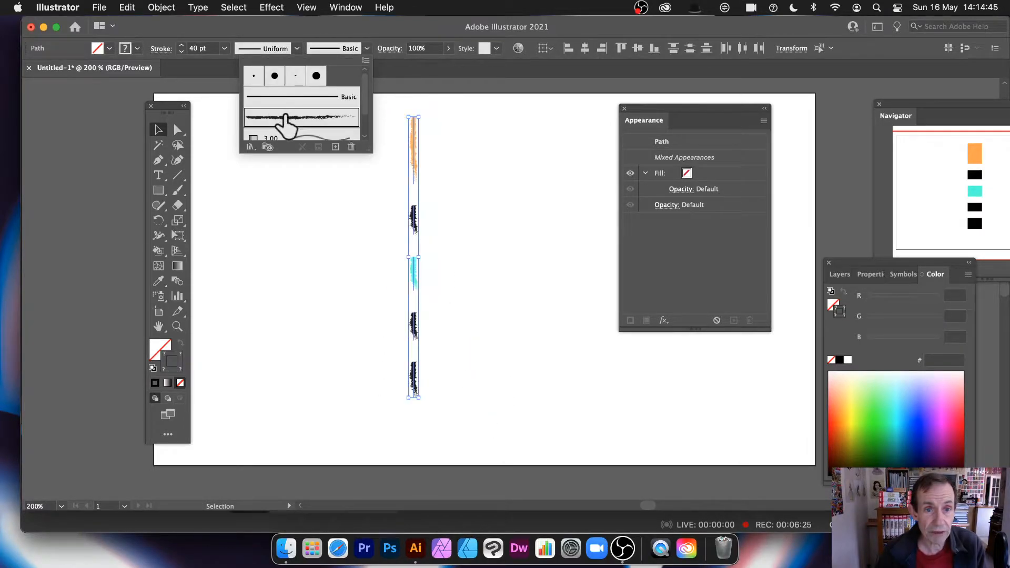
mouse_move(384, 102)
left_mouse_down()
mouse_move(463, 451)
mouse_move(471, 450)
left_mouse_up()
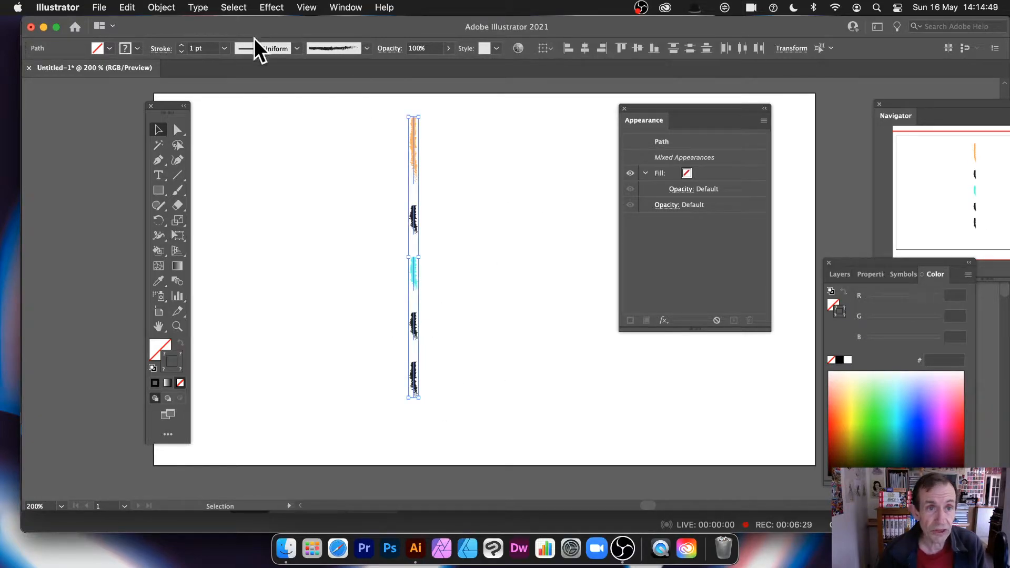
left_click(224, 49)
left_click(241, 214)
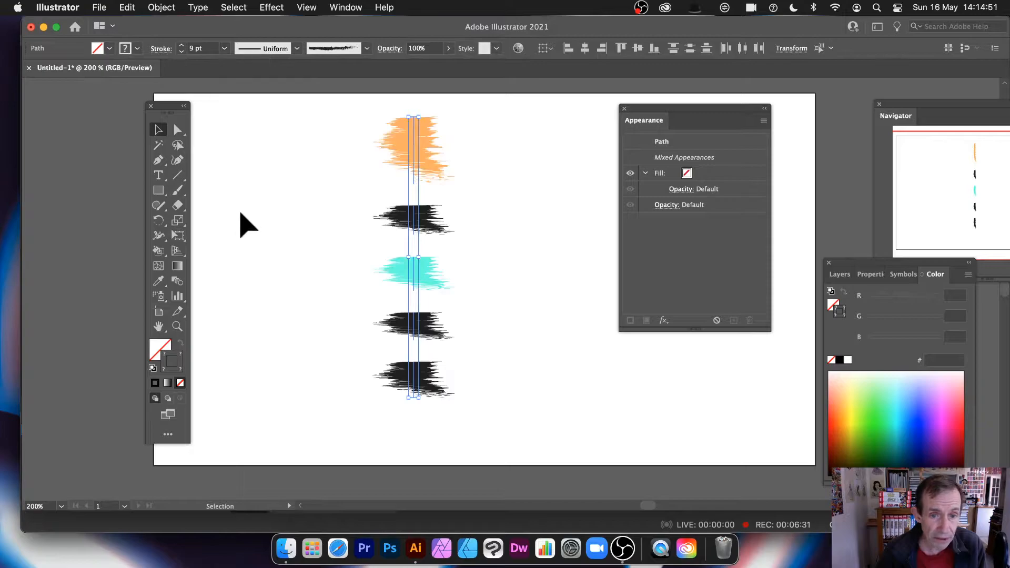
Step: Select the five line pieces and browse the available brush library categories, including the bristle brush library
left_click(505, 270)
left_click_drag(361, 98, 494, 428)
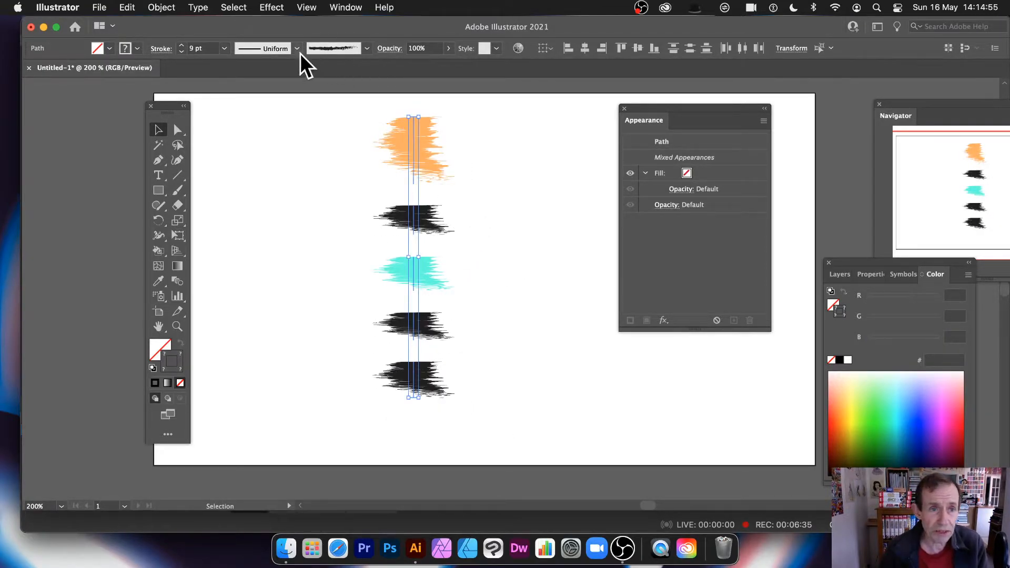
left_click(367, 48)
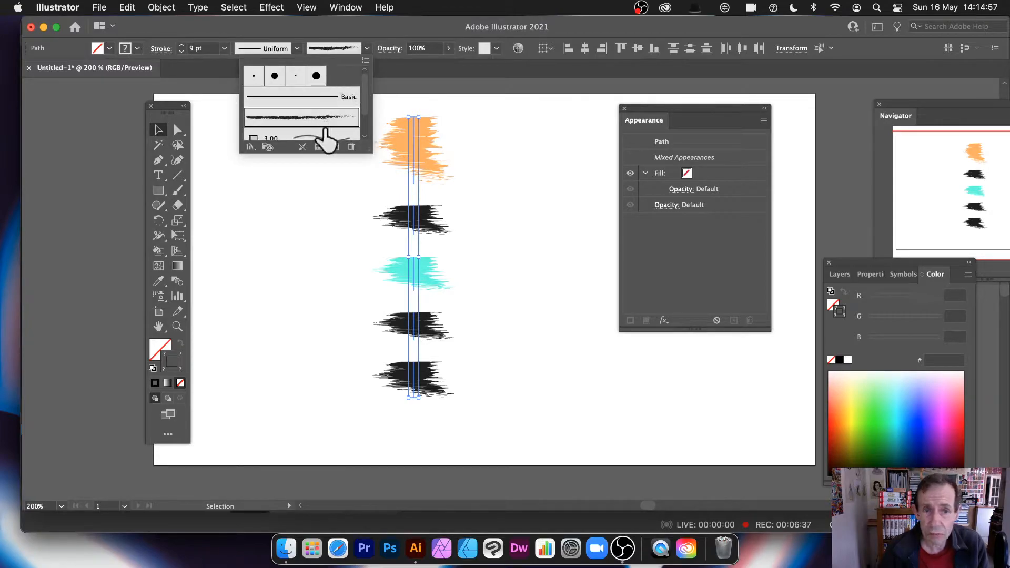
left_click(251, 146)
mouse_move(276, 251)
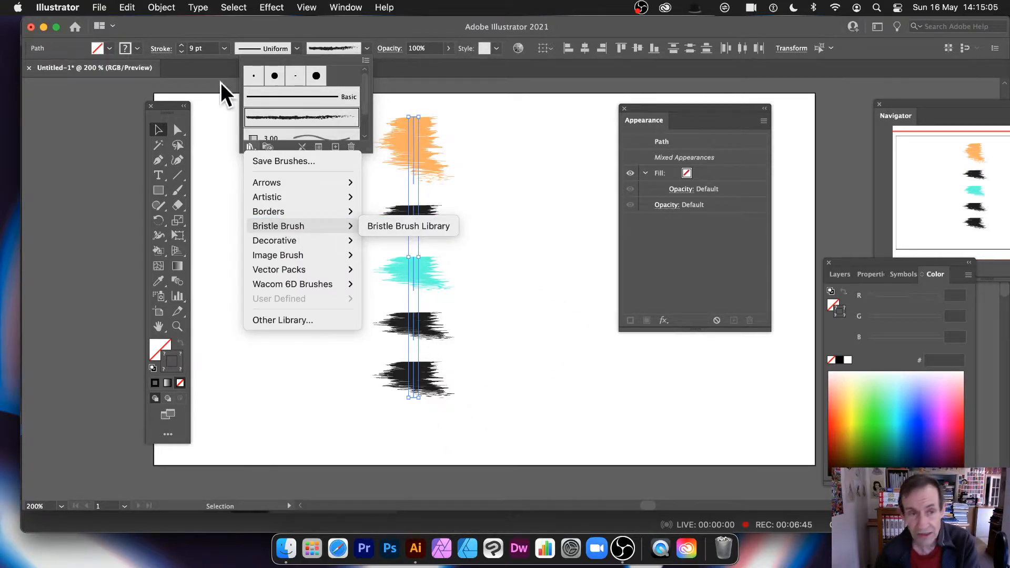
Step: Close the brush library list without choosing a brush and delete the five line pieces
left_click(192, 128)
left_click(480, 177)
key("Delete")
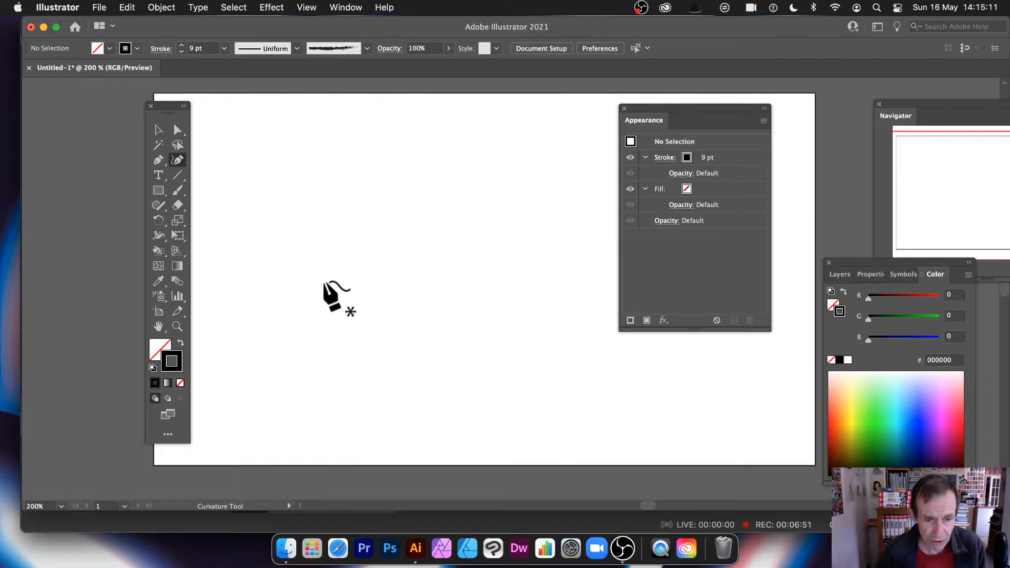
Step: Draw a large wavy, nearly closed path of twelve points with the Curvature tool, leaving a small gap beside its starting point
left_click(288, 275)
left_click(310, 161)
left_click(414, 224)
left_click(521, 202)
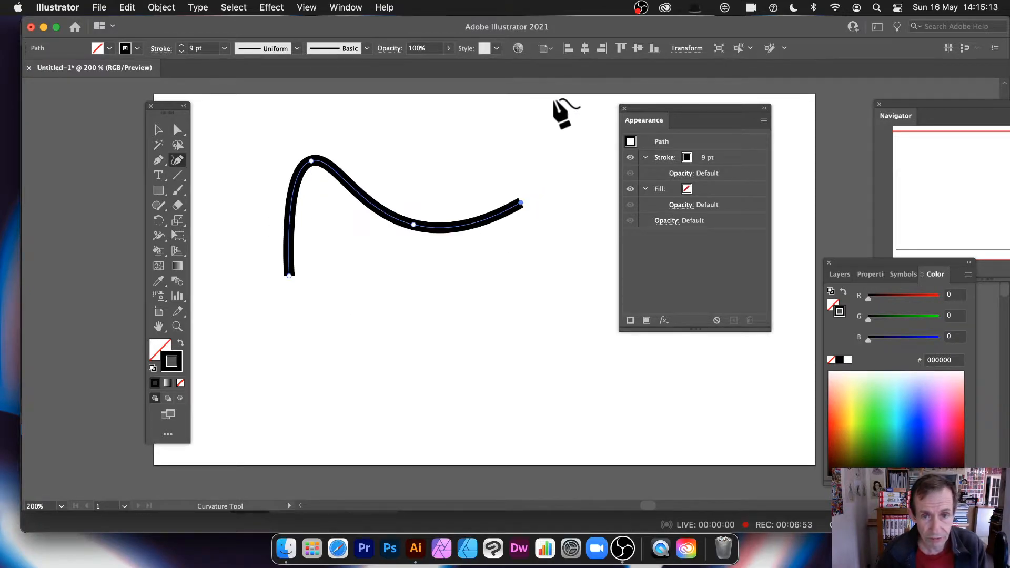
left_click(573, 118)
left_click(589, 318)
left_click(456, 363)
left_click(414, 296)
left_click(319, 345)
left_click(247, 409)
left_click(226, 332)
left_click(287, 291)
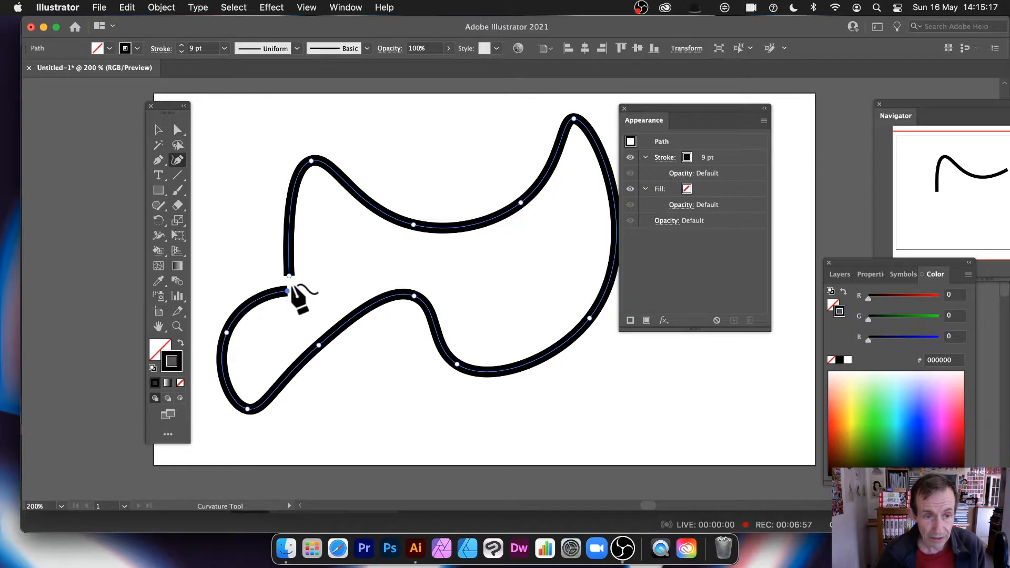
left_click(158, 129)
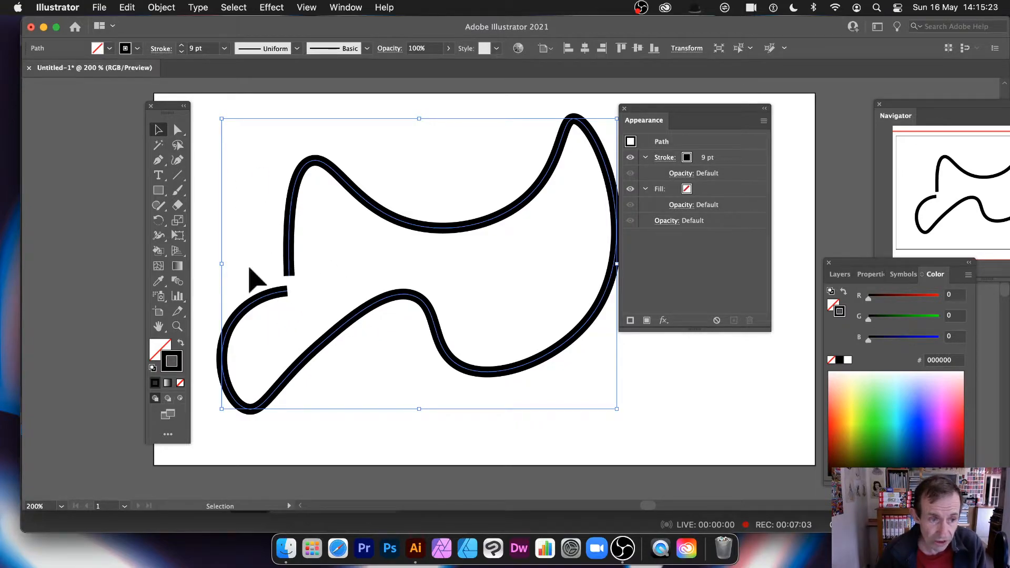
Step: Cut ten gaps into the wavy path with the Eraser tool, along its upper dip, both sides and lower-left stretch
left_click(178, 207)
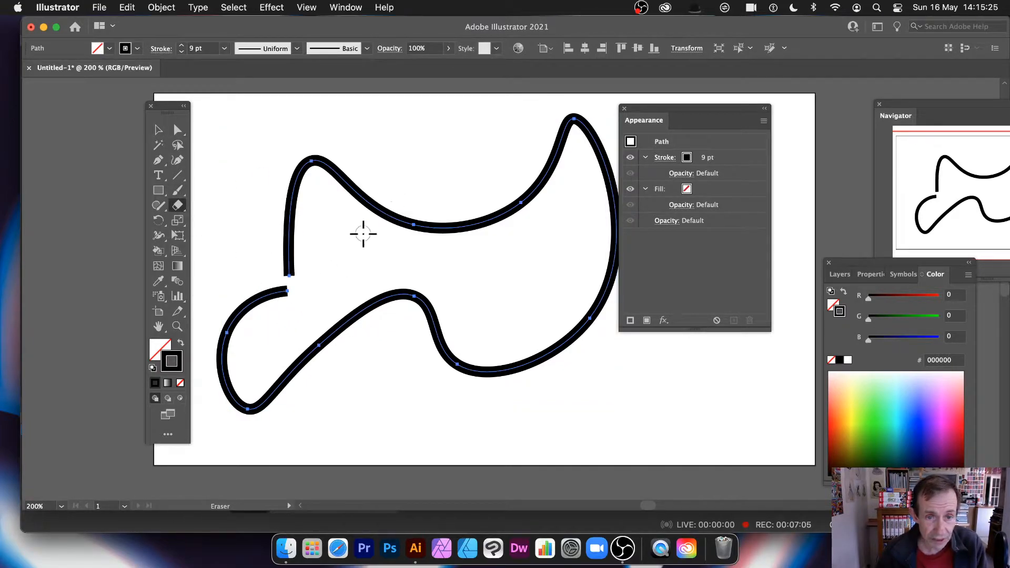
left_click(383, 212)
left_click(436, 228)
left_click(491, 218)
left_click(523, 201)
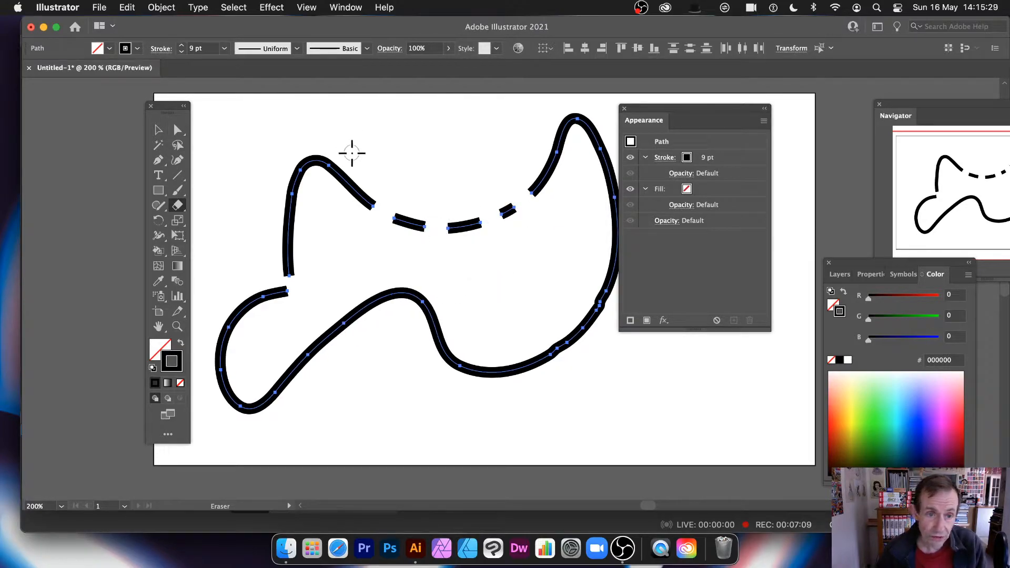
left_click(348, 182)
left_click(353, 317)
left_click(263, 296)
left_click(310, 354)
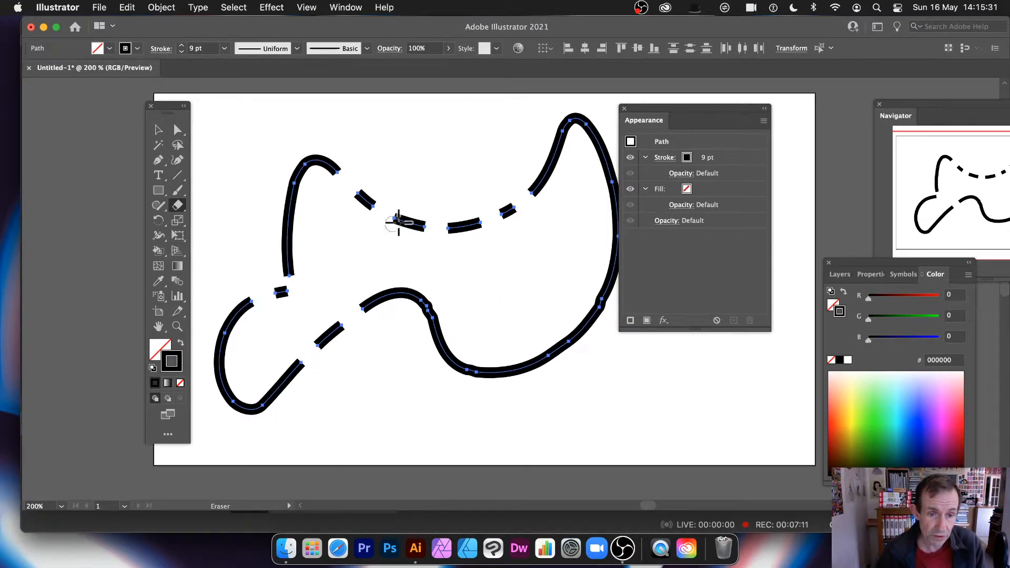
left_click(547, 169)
left_click(615, 193)
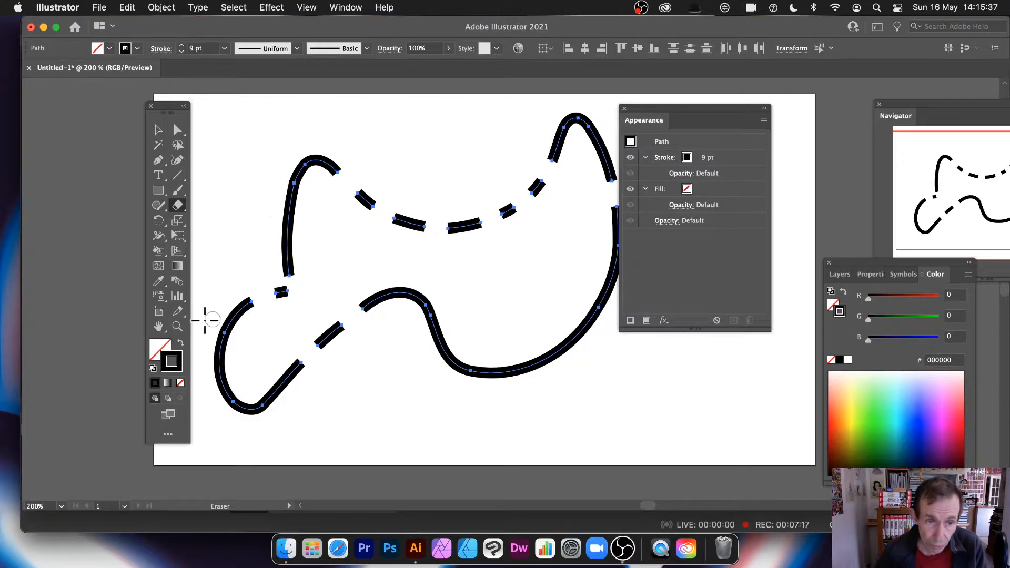
Step: Try the lens-shaped width profile on all the path pieces, and replace it with the double-bulge profile
left_click(233, 7)
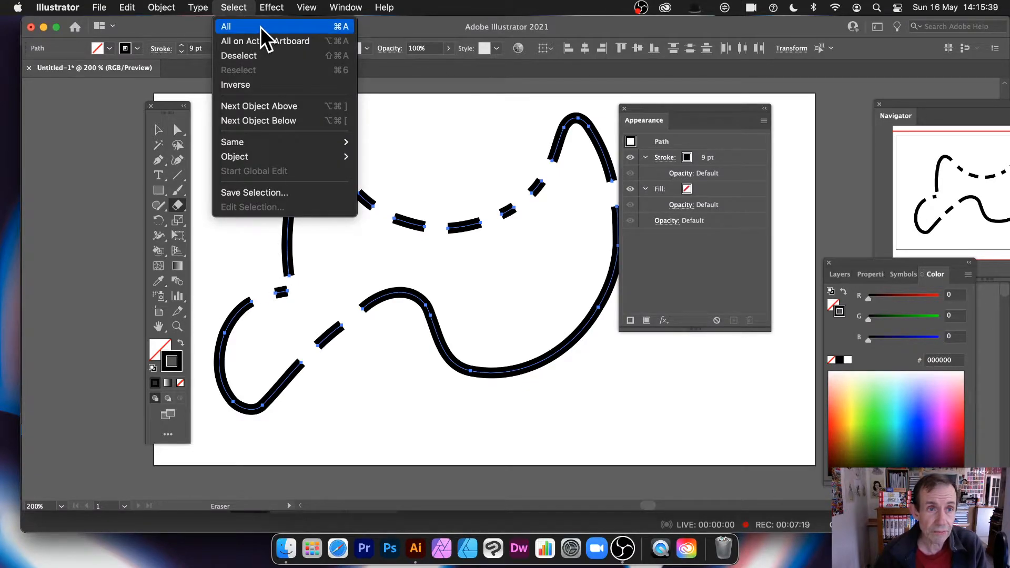
left_click(331, 31)
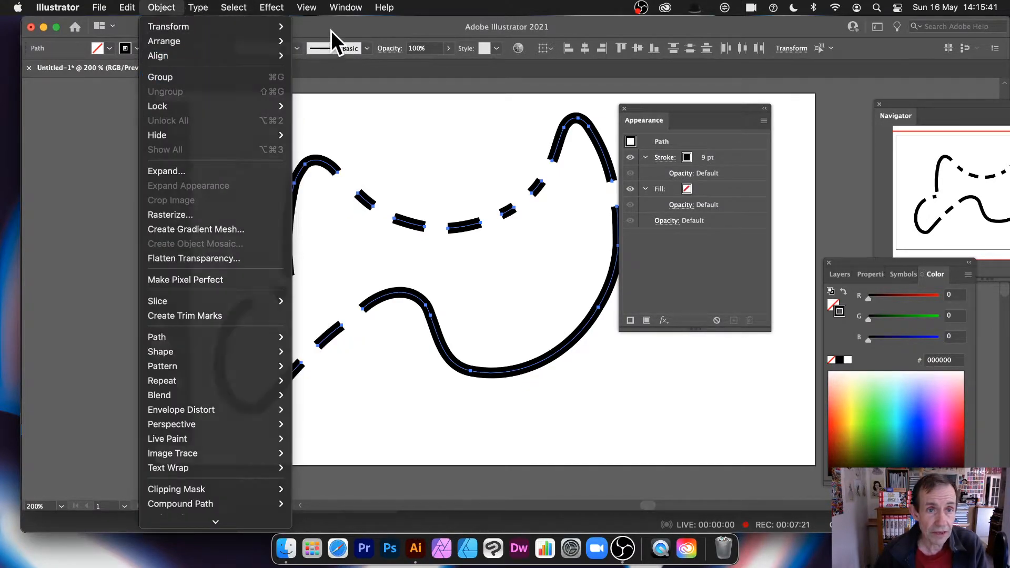
left_click(297, 48)
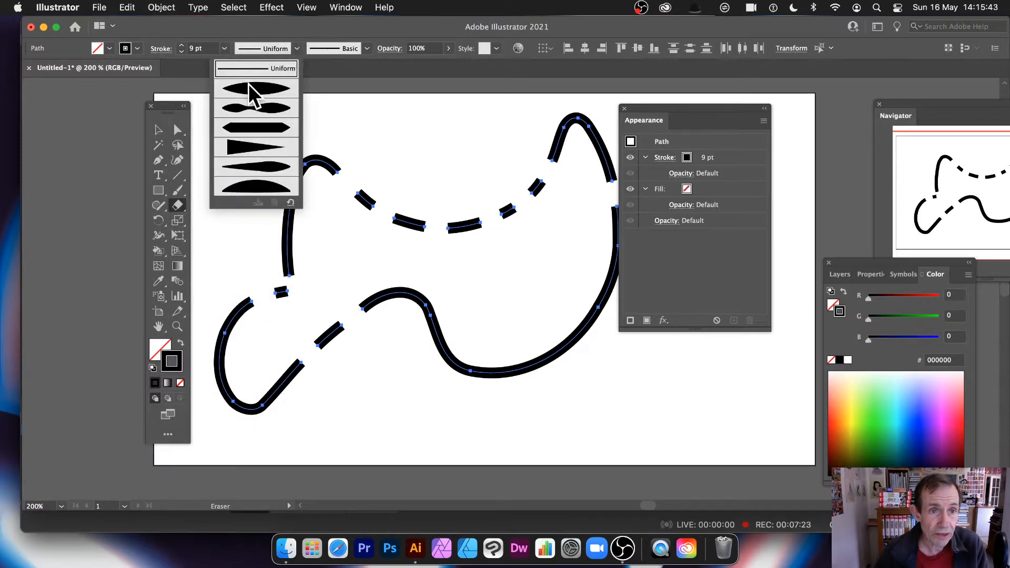
left_click(248, 87)
left_click(297, 48)
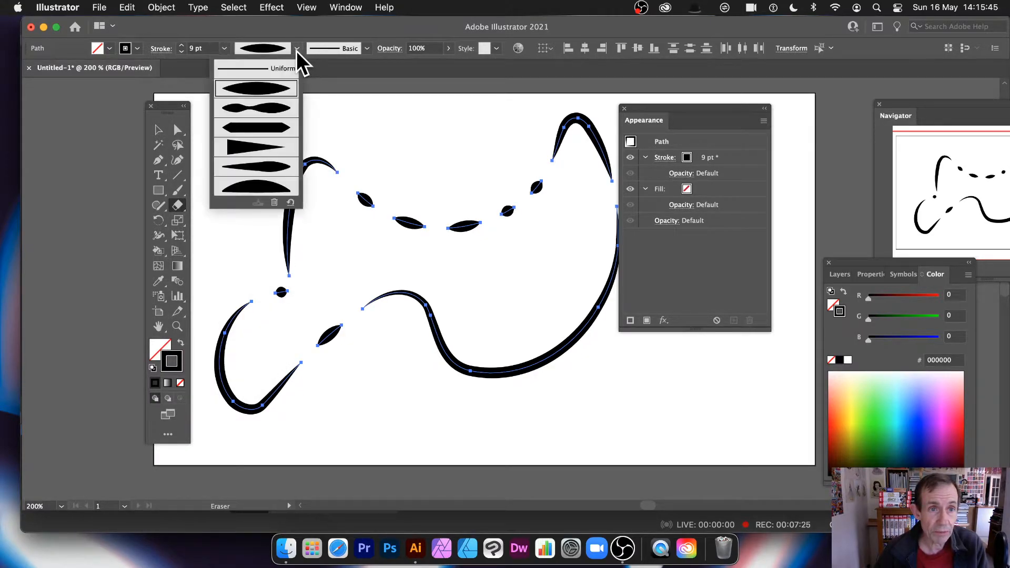
left_click(260, 105)
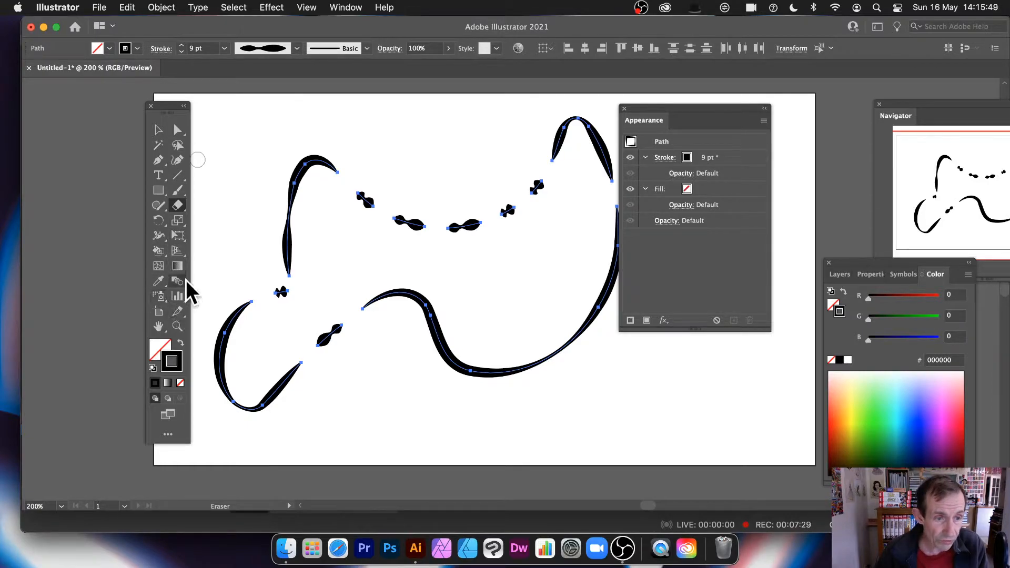
Step: Widen the stroke with the Width tool on the upper-right peak, the long lower-right curve and the upper-left piece
left_click(157, 236)
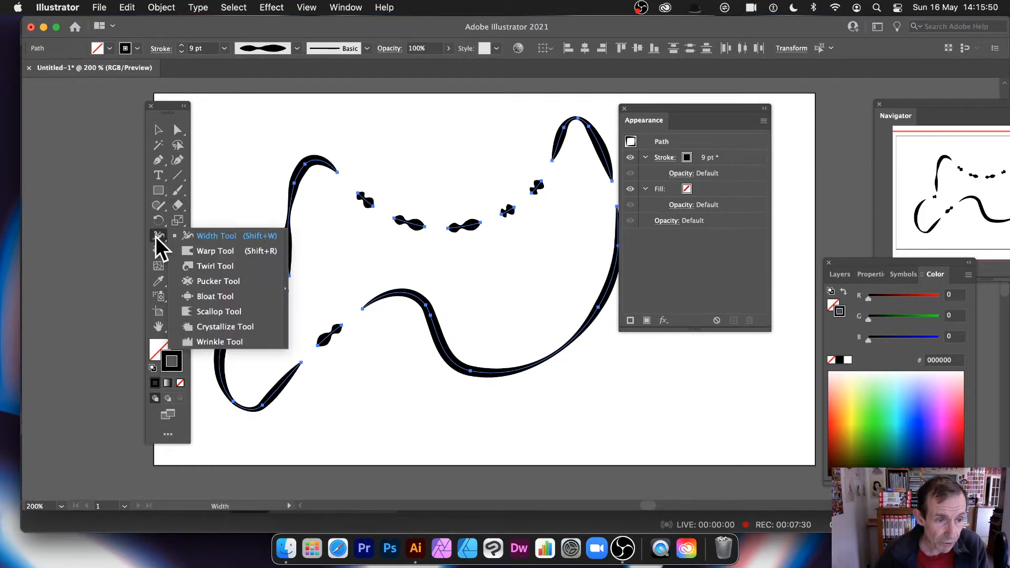
left_click(233, 238)
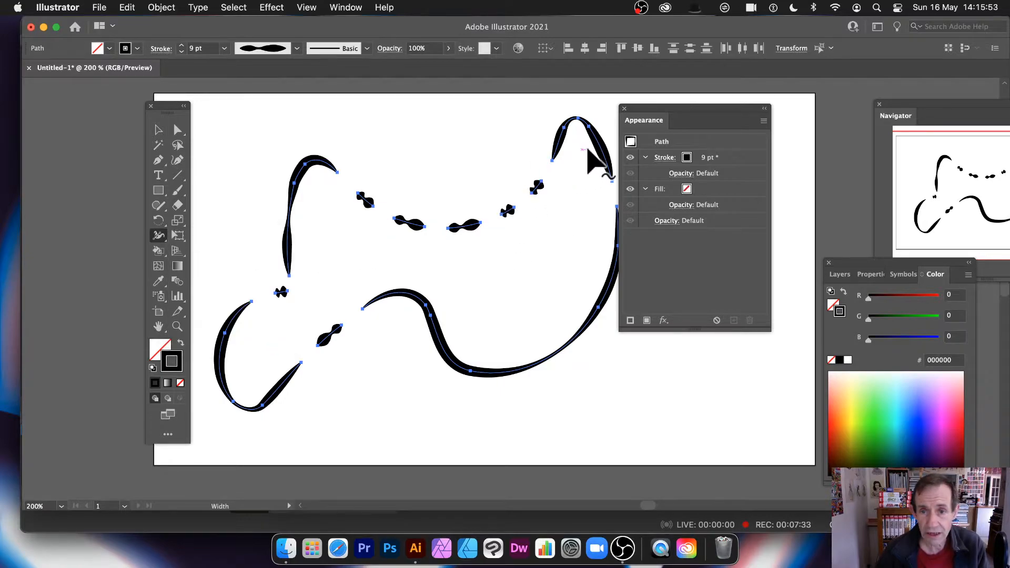
left_click_drag(593, 135, 582, 141)
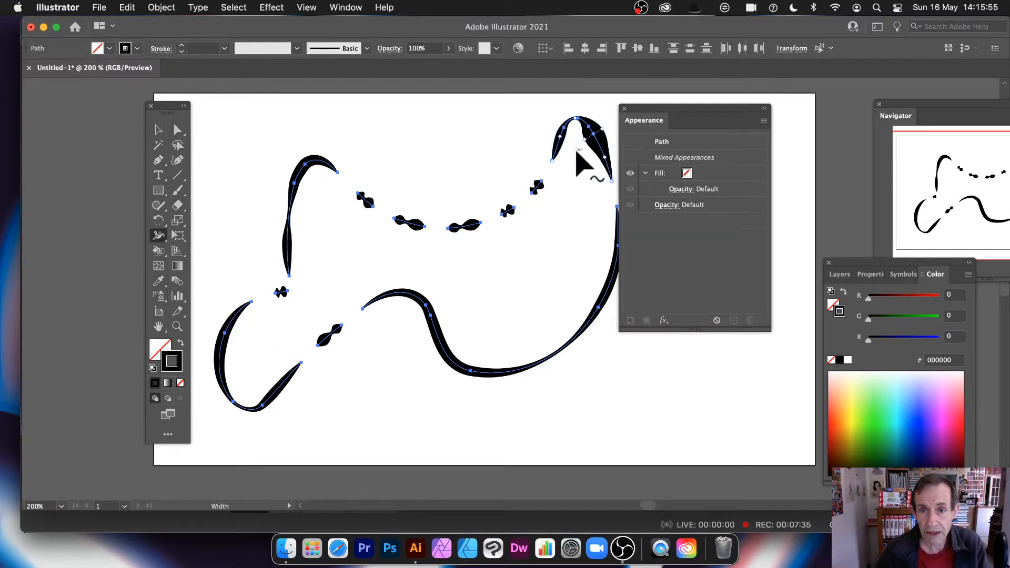
mouse_move(598, 307)
left_mouse_down()
mouse_move(605, 316)
mouse_move(582, 298)
left_mouse_up()
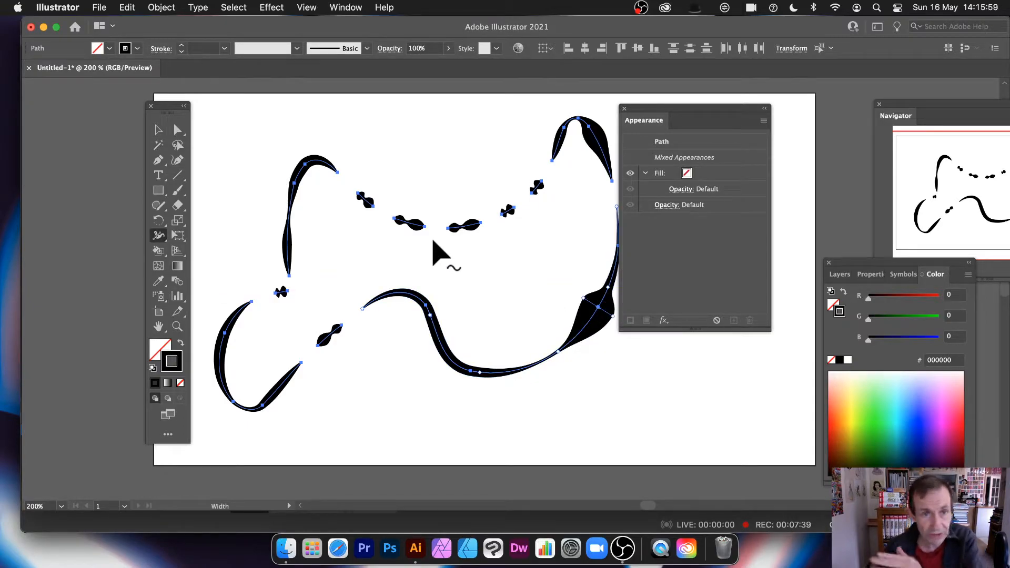
mouse_move(291, 185)
left_mouse_down()
mouse_move(311, 192)
mouse_move(313, 231)
mouse_move(299, 215)
left_mouse_up()
Step: Select all the path pieces and delete them from the artboard
left_click(159, 128)
left_click(242, 82)
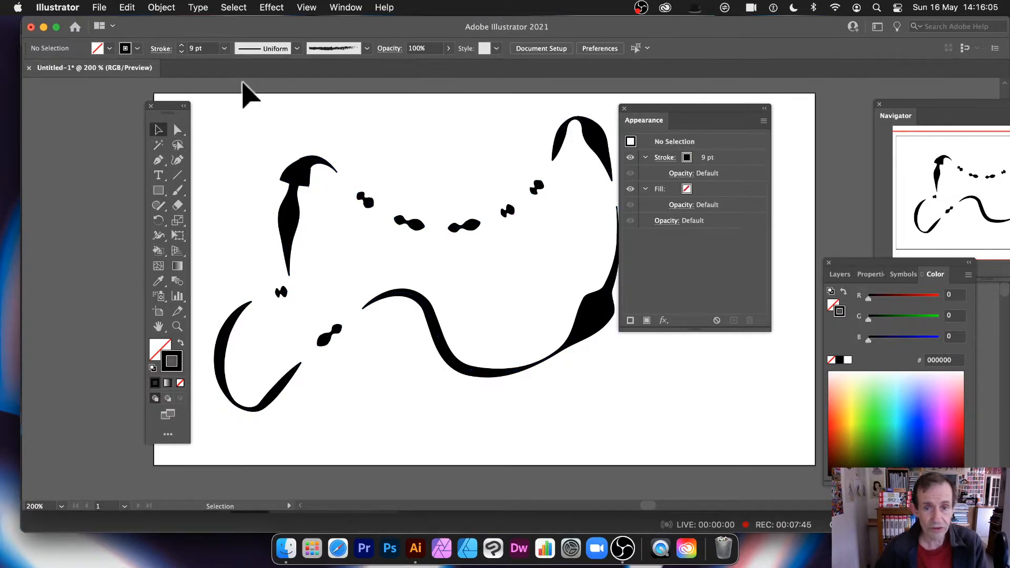
left_click_drag(205, 97, 671, 406)
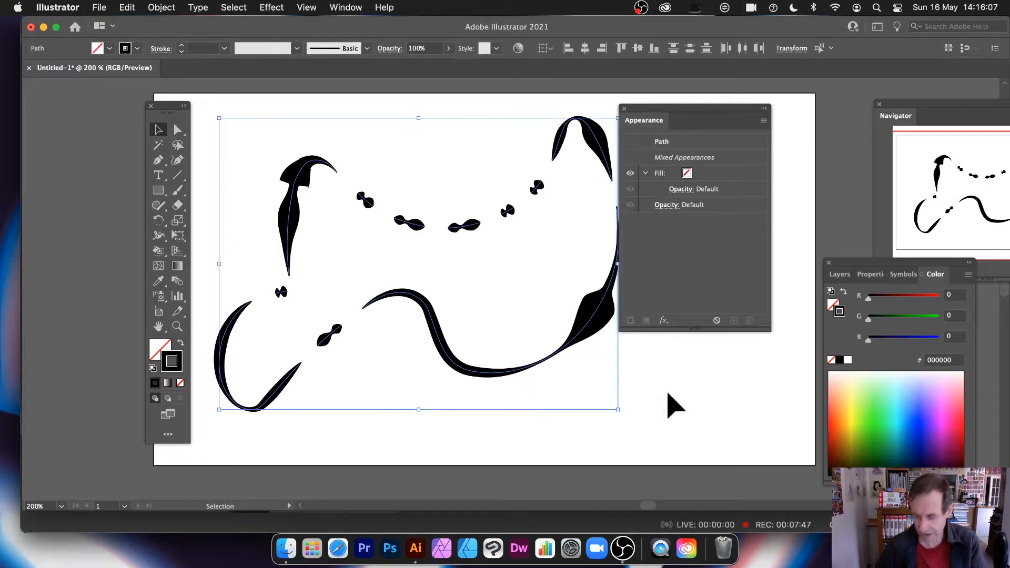
key("Delete")
Step: Draw an upright ellipse, move it up near the artboard's top edge and scale it down to about 60 × 157 pt
left_click_drag(159, 191, 238, 219)
mouse_move(233, 132)
left_mouse_down()
mouse_move(521, 385)
mouse_move(440, 363)
mouse_move(354, 361)
left_mouse_up()
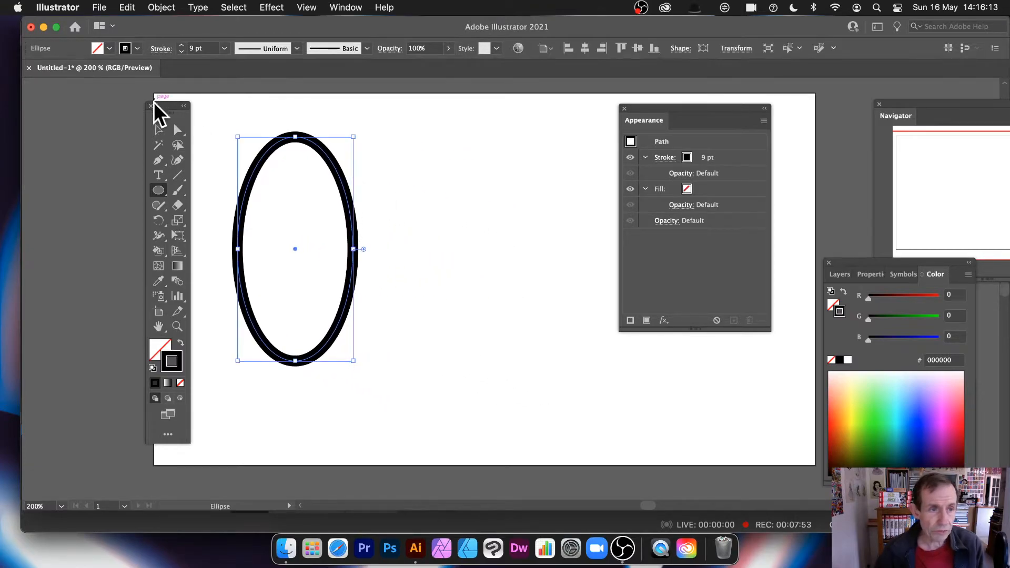
left_click(159, 130)
left_click_drag(327, 157, 427, 121)
left_click(458, 338)
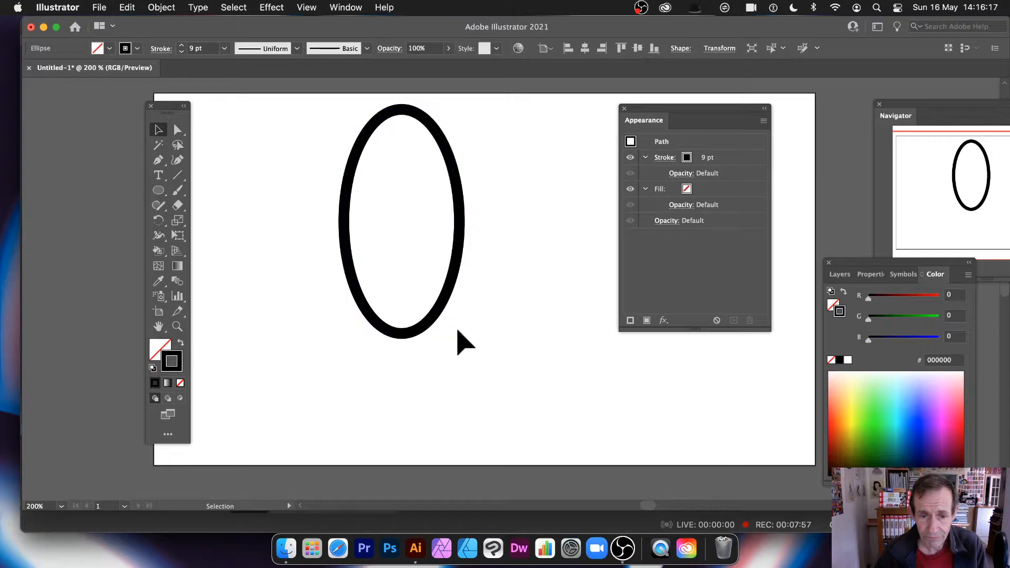
left_click(442, 322)
left_click_drag(461, 335, 415, 295)
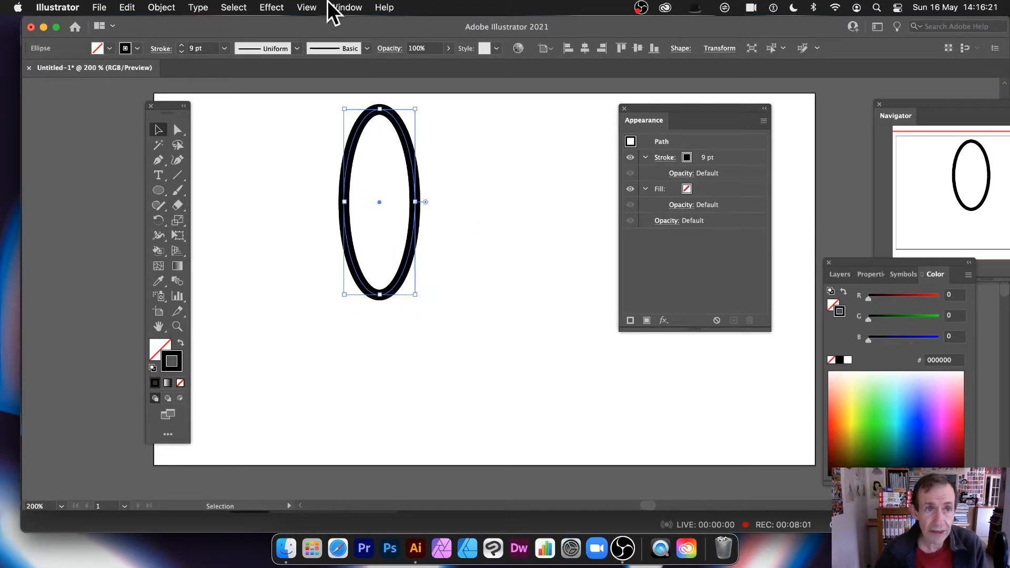
Step: Create a radial repeat from the ellipse
left_click(160, 6)
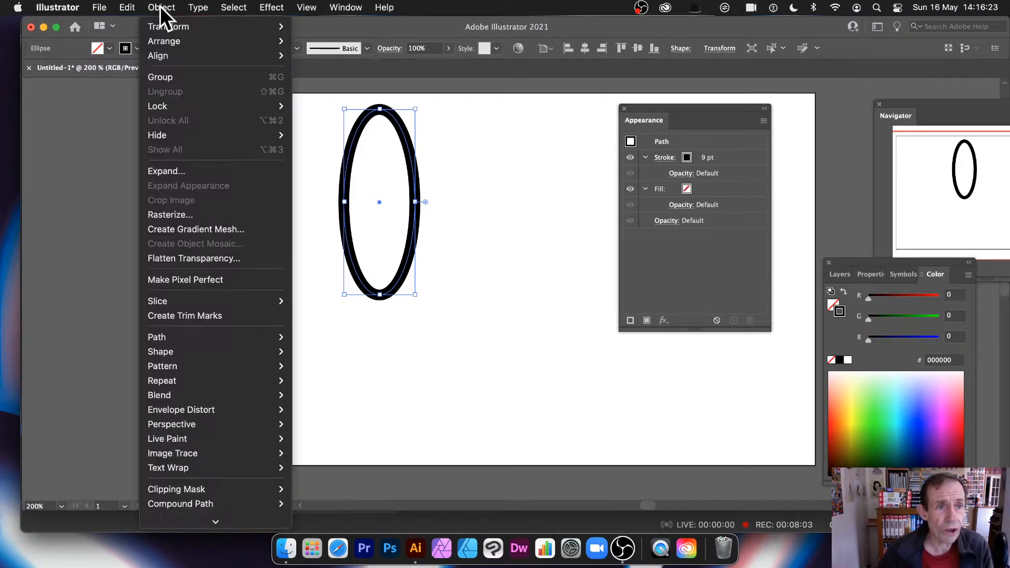
mouse_move(222, 378)
left_click(312, 380)
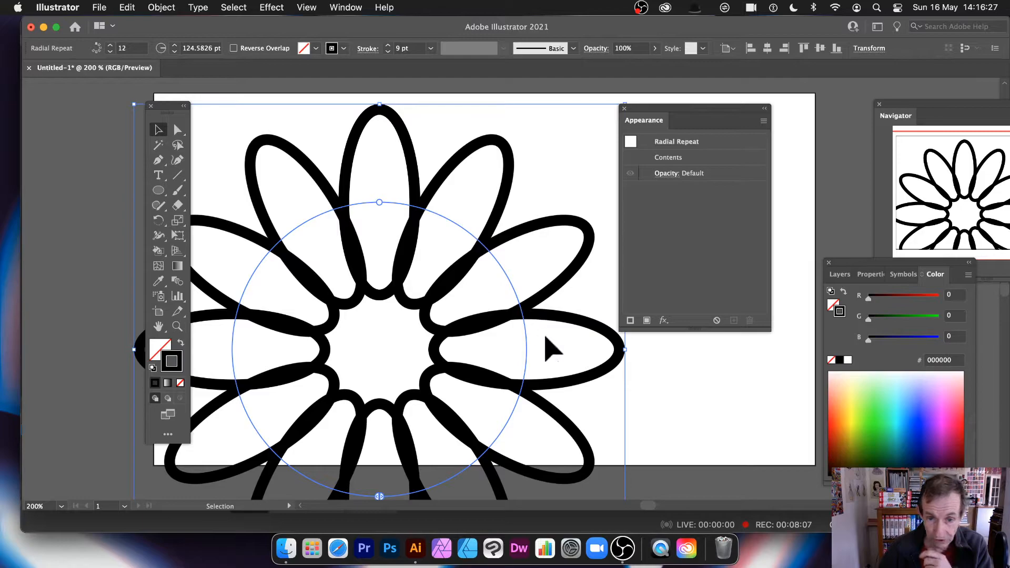
Step: Isolate the radial repeat, narrow one of its ellipses to about 31.5 pt wide and fill it with a yellow swatch
double_click(558, 290)
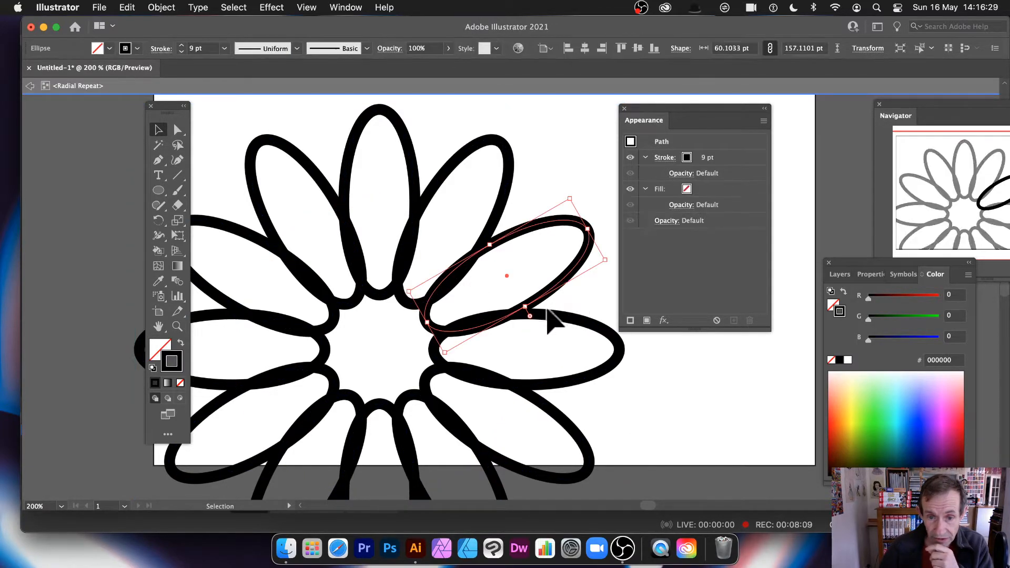
left_click_drag(524, 306, 526, 283)
left_click_drag(490, 249, 497, 260)
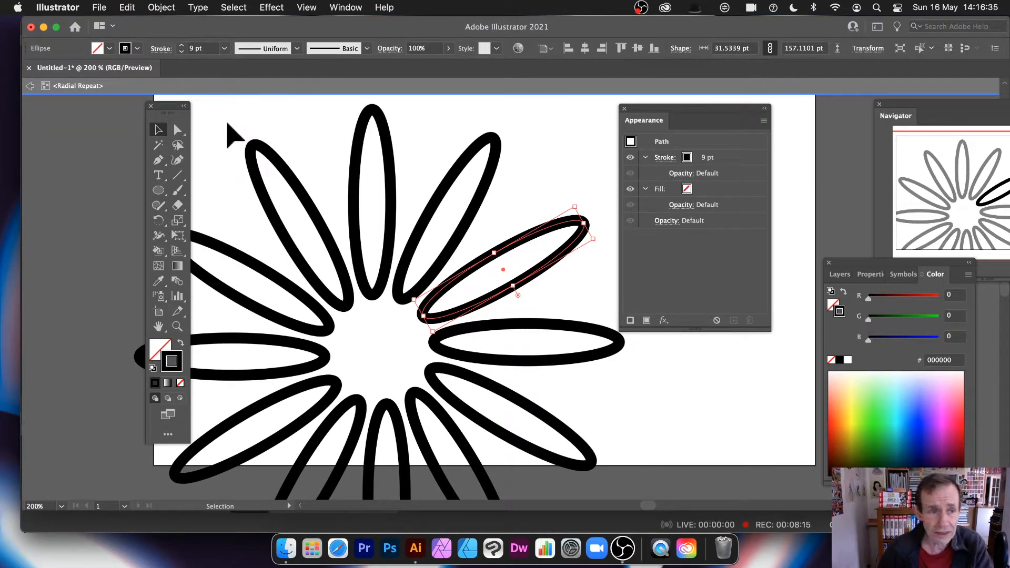
left_click(110, 48)
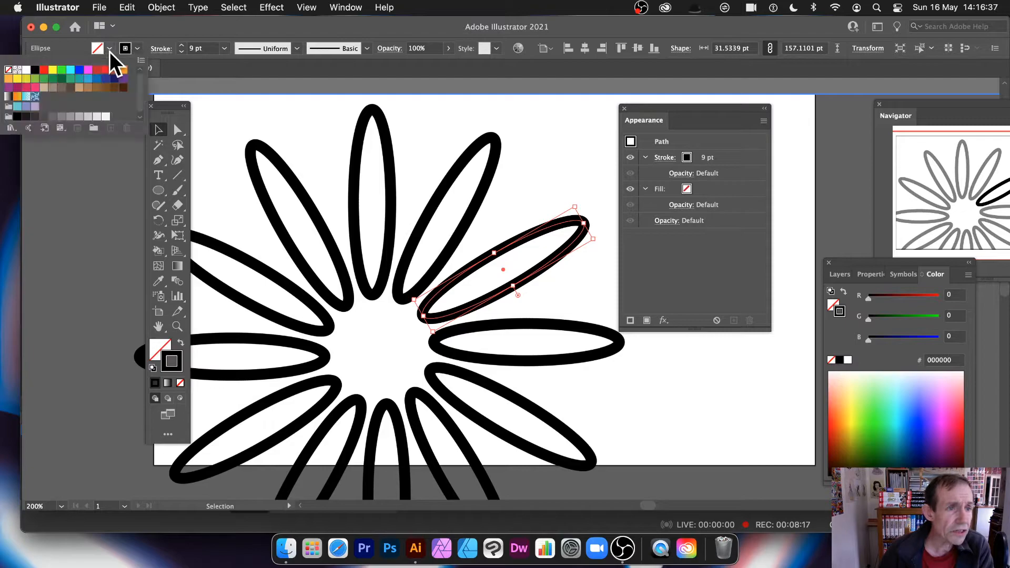
left_click(26, 79)
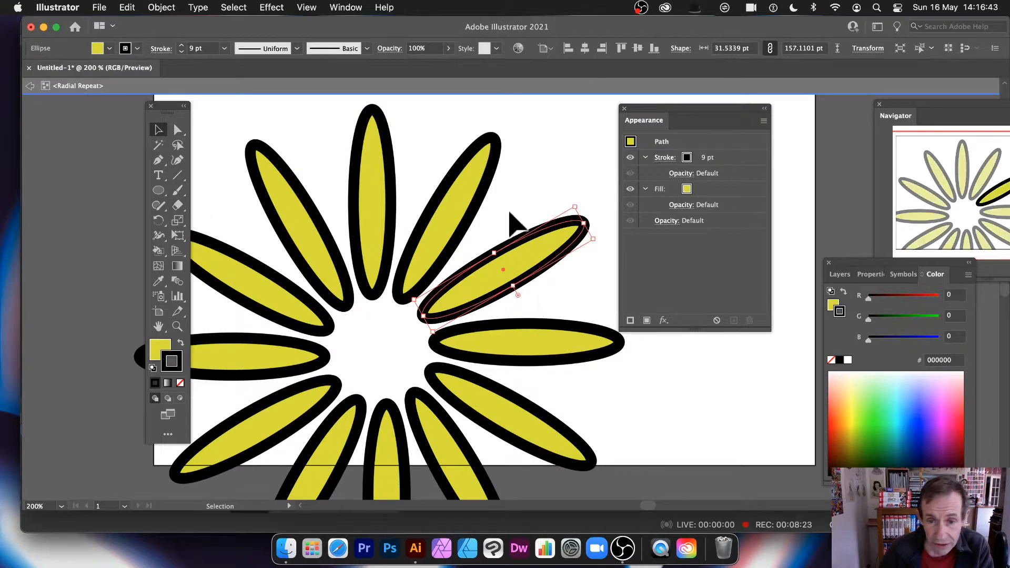
Step: Slice the isolated yellow petal into four pieces with three Eraser strokes across it
left_click(178, 206)
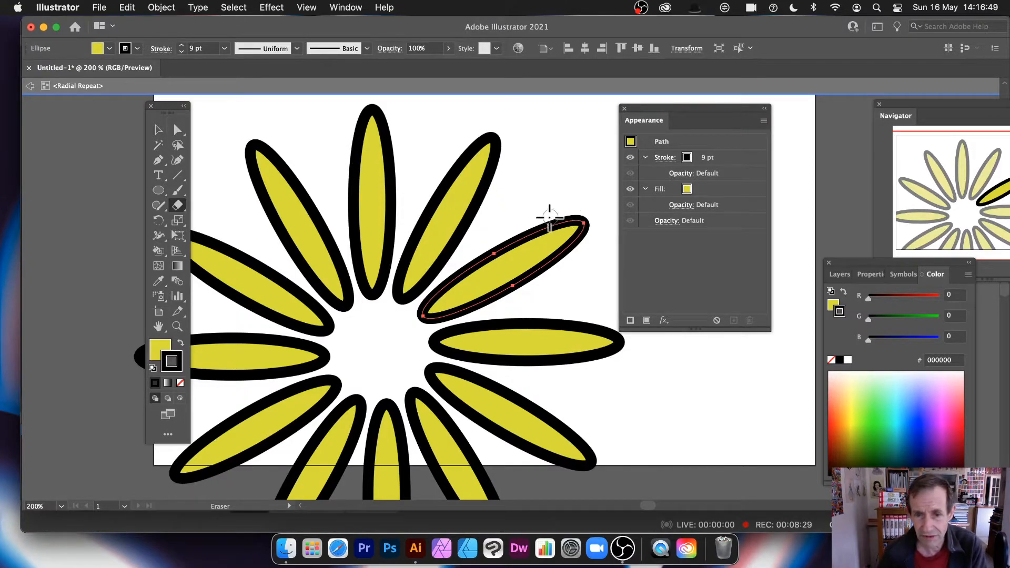
left_click_drag(517, 215, 574, 268)
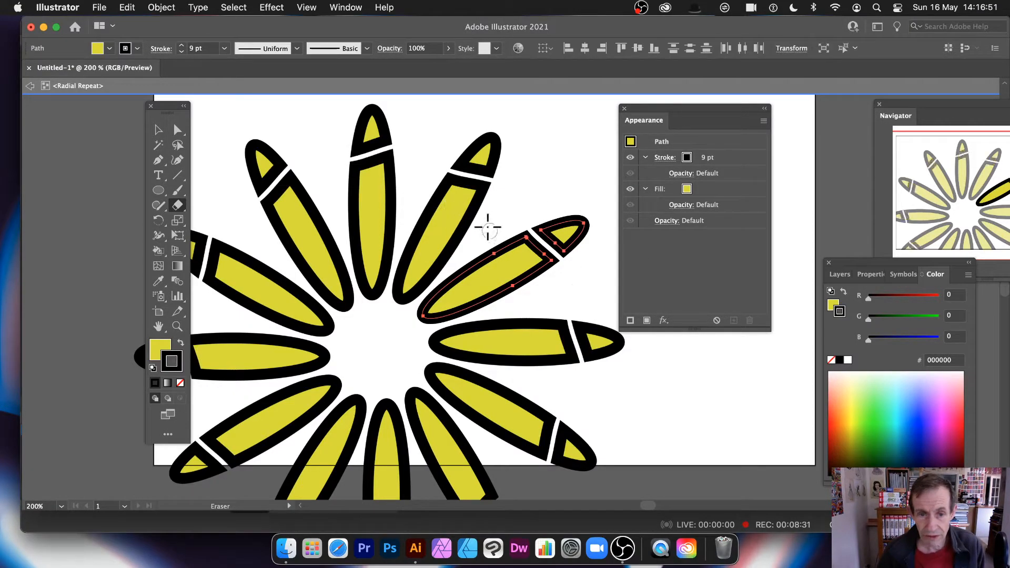
left_click_drag(501, 232, 506, 300)
left_click_drag(474, 254, 474, 339)
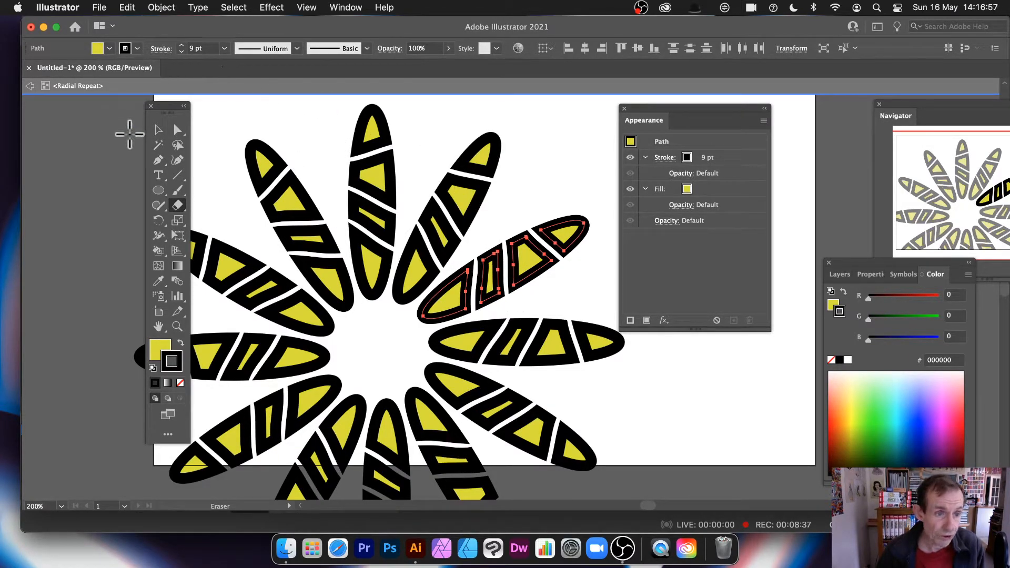
Step: Undo the three Eraser cuts across the yellow petal
key("super+z")
key("super+z")
key("super+z")
key("super+z")
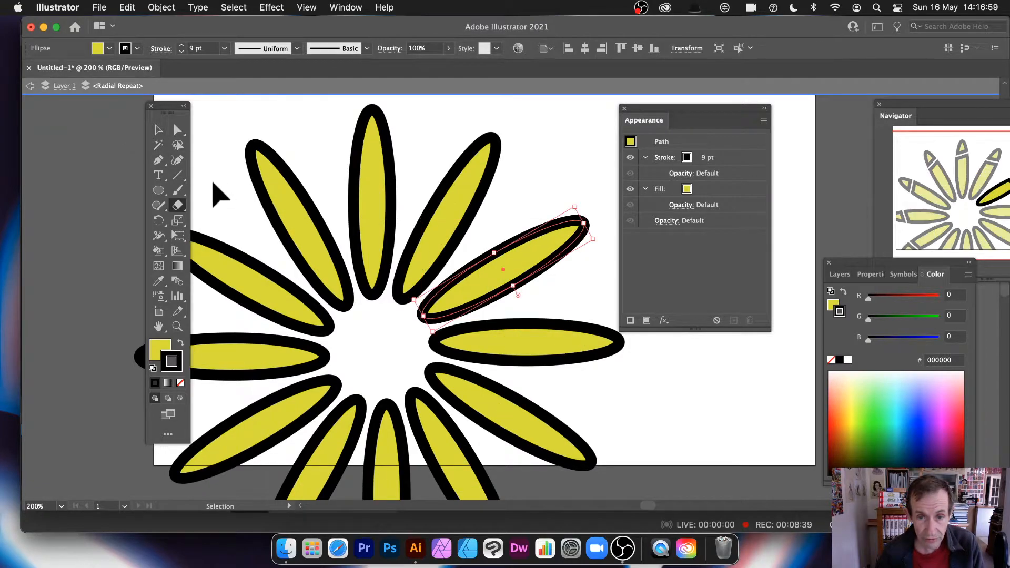
Step: Enlarge the Eraser tool's brush size in its options
key("Return")
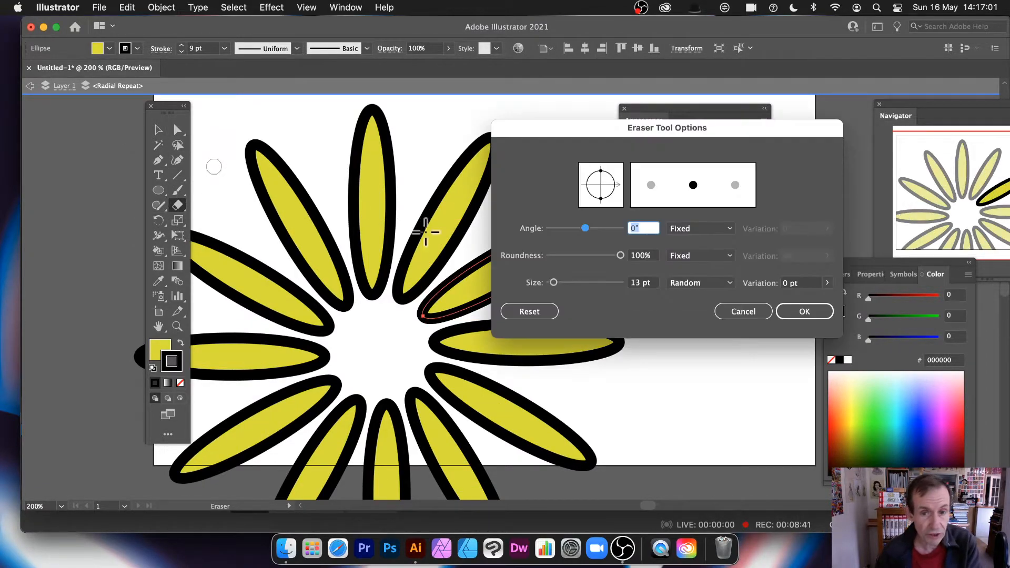
left_click_drag(558, 282, 561, 283)
left_click(813, 311)
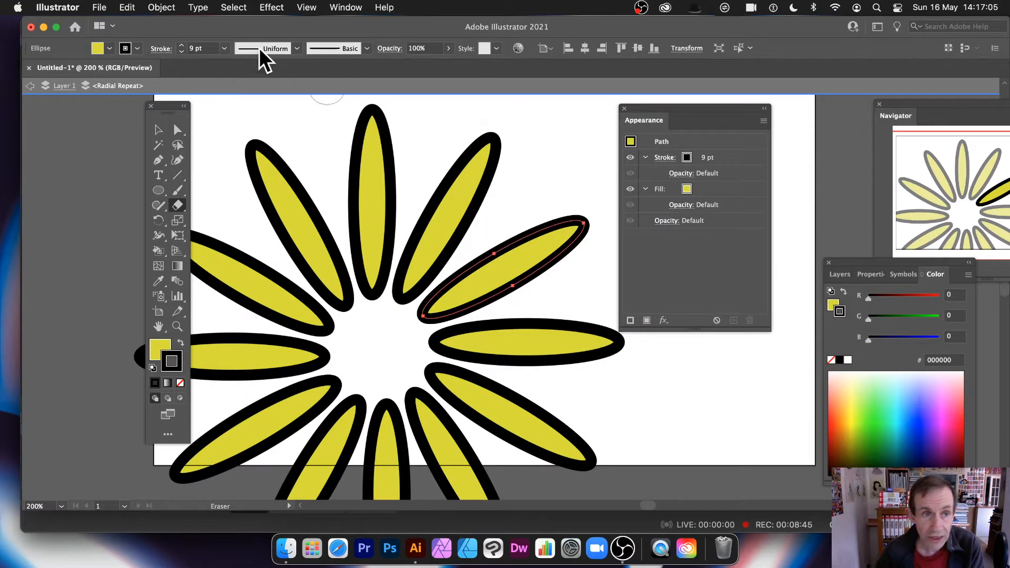
Step: Reduce the stroke weight of the isolated yellow petal to 4 pt
left_click(224, 49)
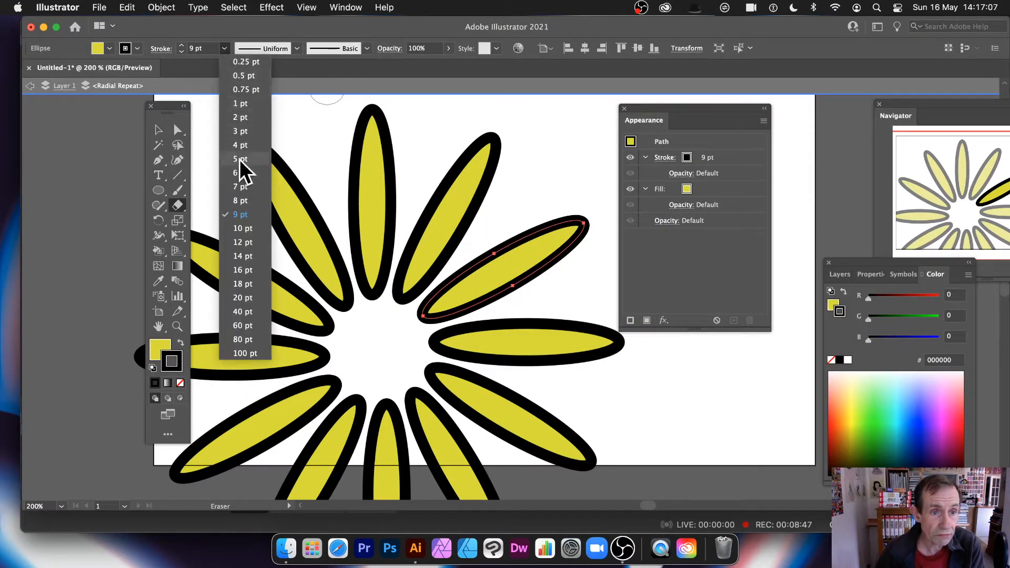
left_click(158, 129)
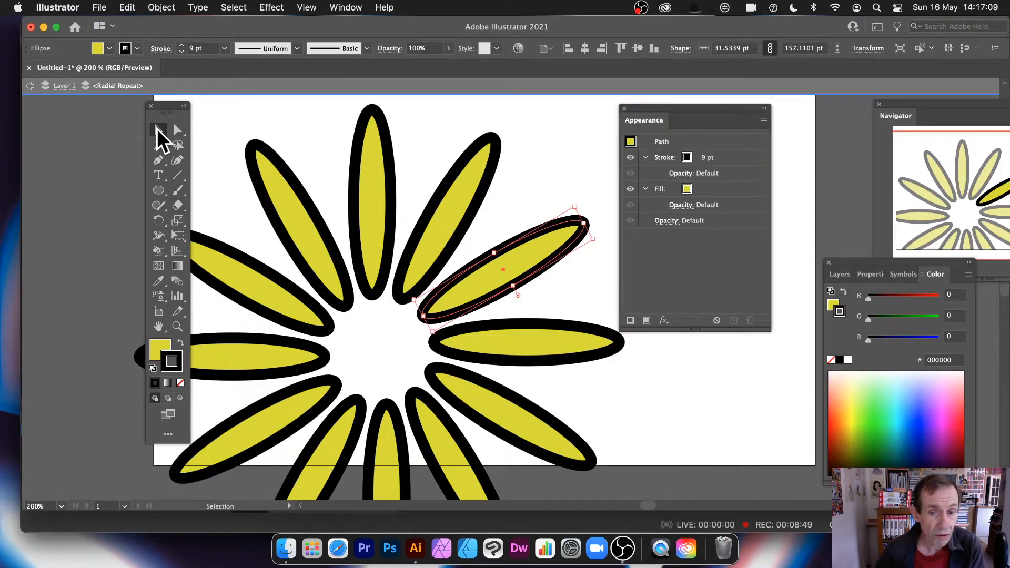
left_click(223, 47)
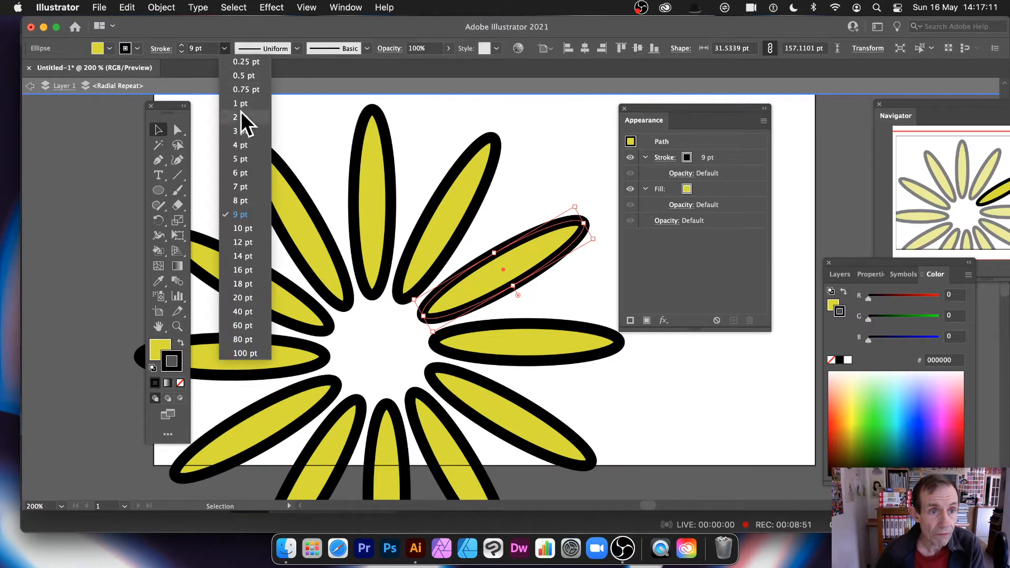
left_click(240, 144)
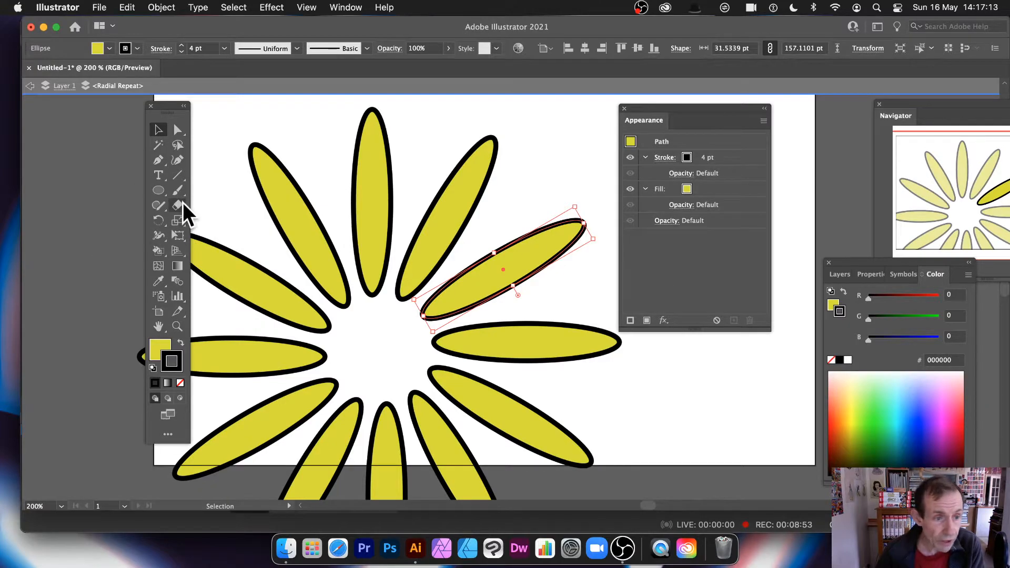
Step: Slice the isolated petal into three pieces with two slanted Eraser strokes across it
left_click(178, 204)
left_click_drag(544, 210, 564, 289)
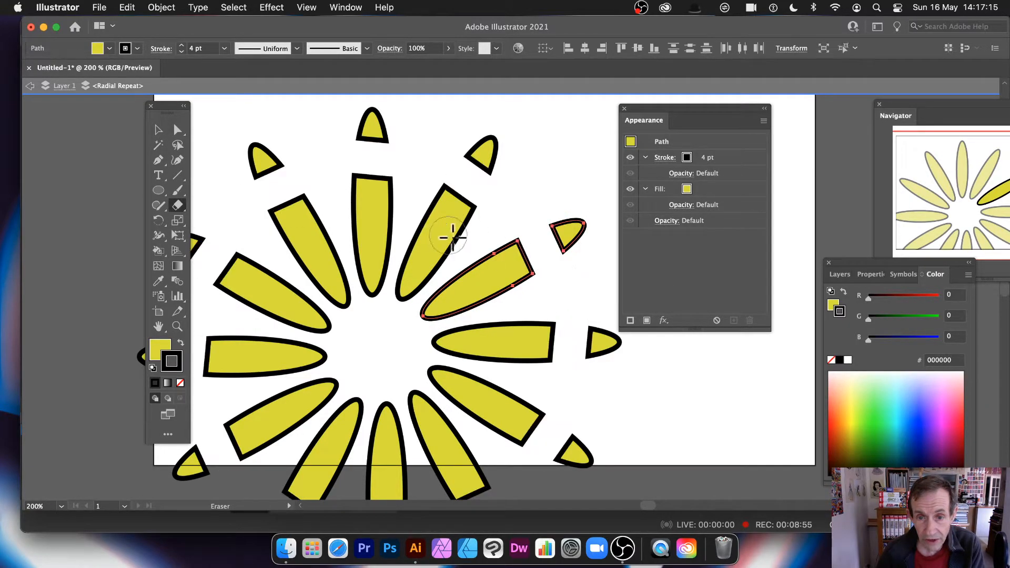
left_click_drag(495, 237, 526, 350)
Step: Fill the petal's outer tip piece with a red swatch
left_click(158, 130)
left_click(597, 185)
left_click(569, 232)
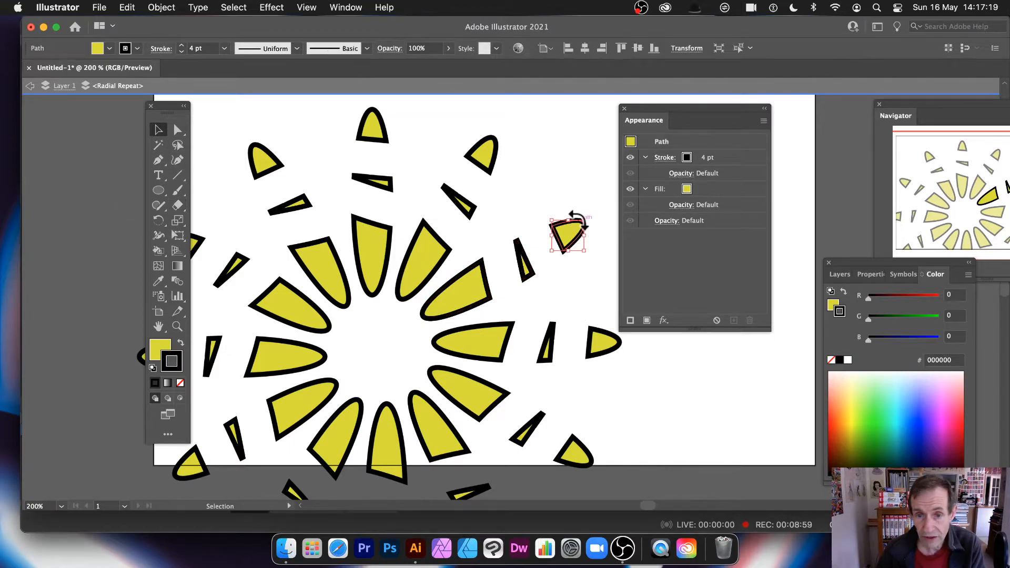
left_click(110, 49)
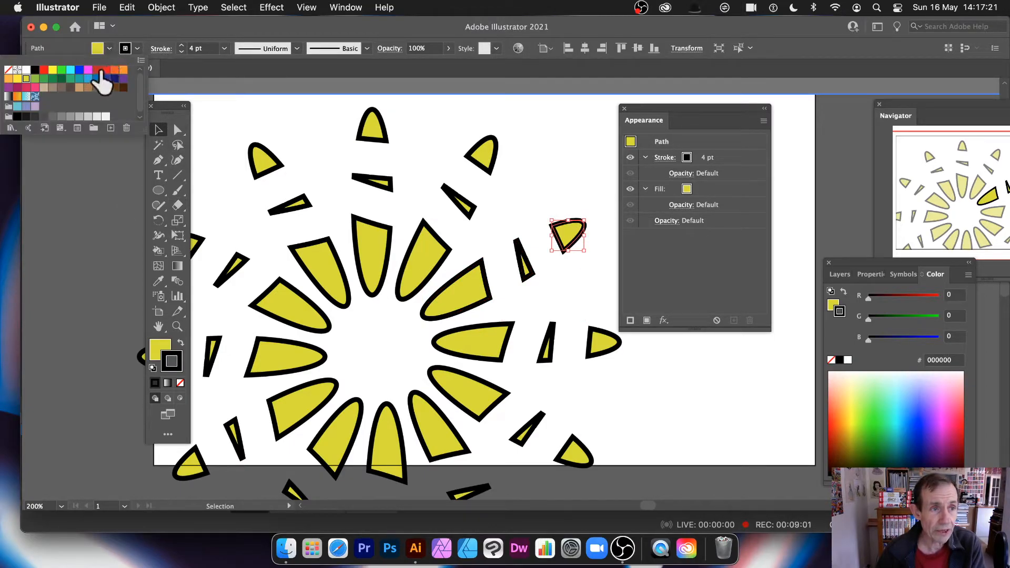
left_click(105, 70)
Step: Fill the petal's inner piece nearest the centre with a dark green swatch
left_click(453, 288)
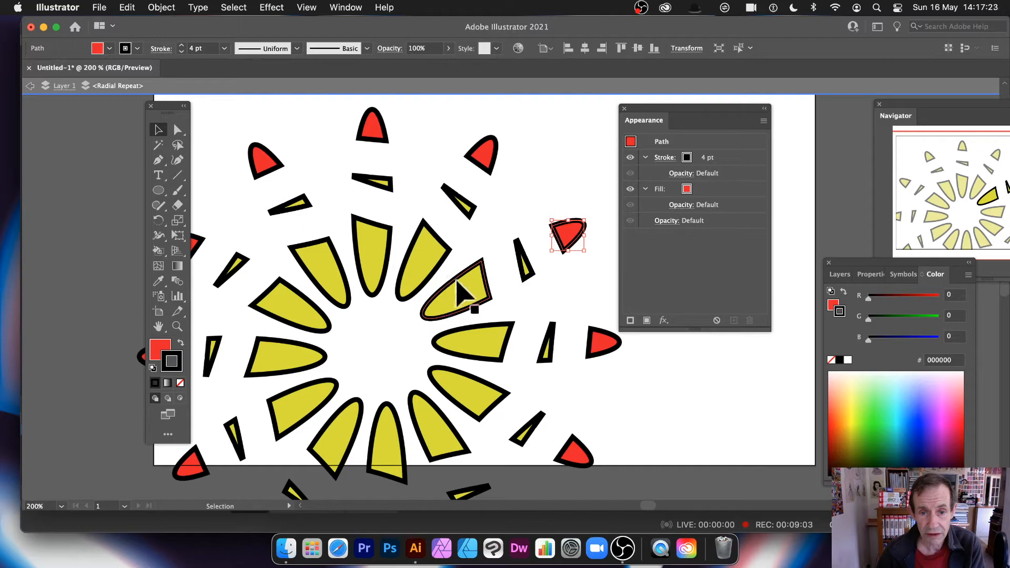
left_click(110, 49)
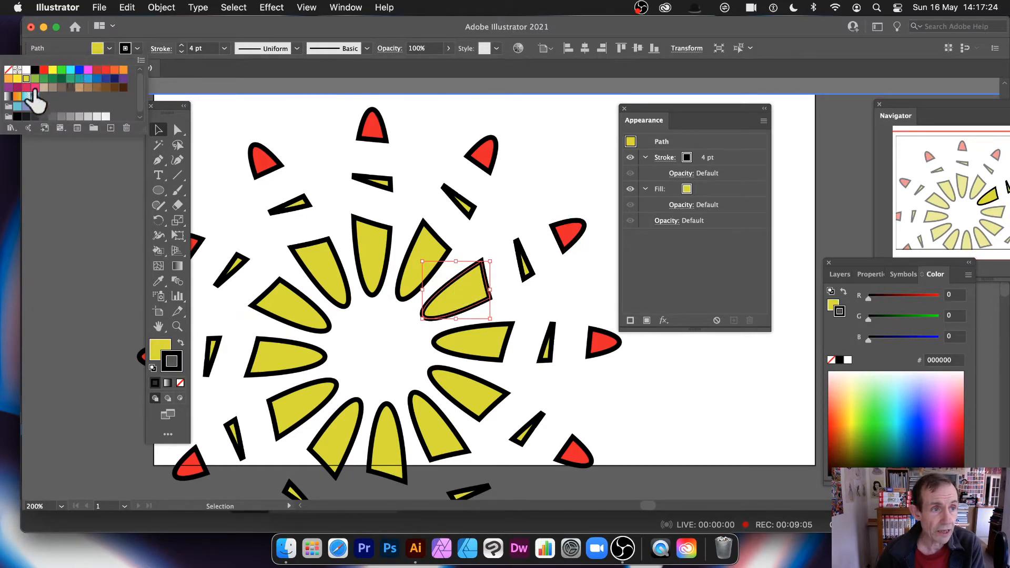
left_click(101, 50)
left_click(105, 50)
left_click(52, 79)
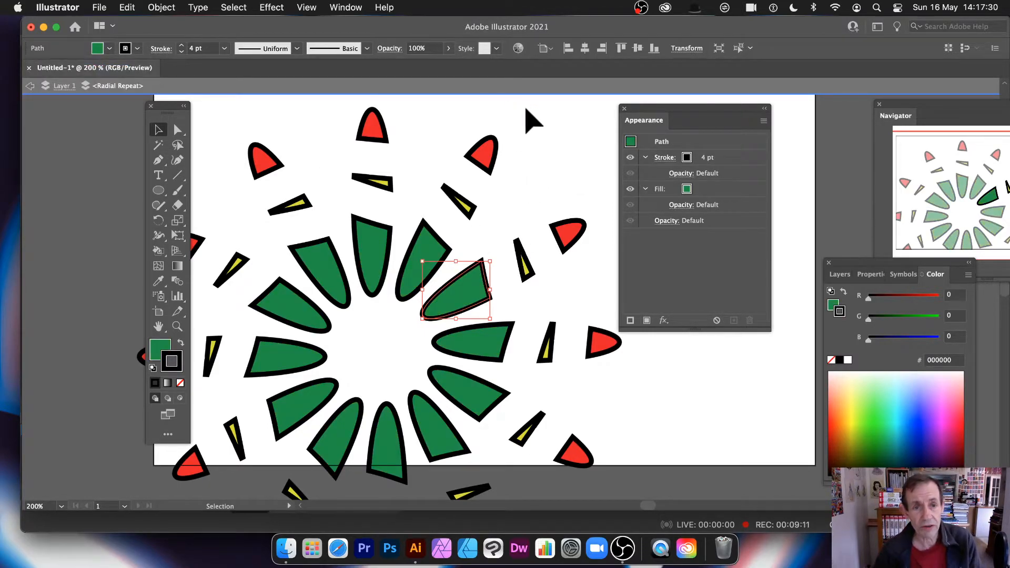
Step: Exit isolation mode and adjust the radial repeat to 8 instances with a radius of about 66.3 pt
left_click(30, 86)
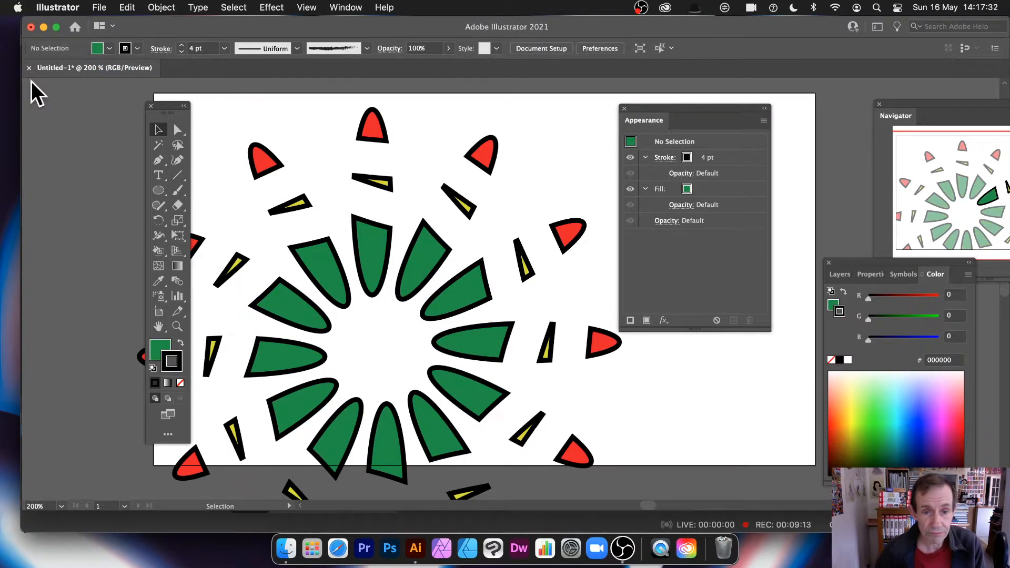
left_click(431, 260)
left_click_drag(372, 202, 410, 284)
mouse_move(552, 302)
left_mouse_down()
mouse_move(560, 194)
mouse_move(563, 374)
mouse_move(570, 293)
left_mouse_up()
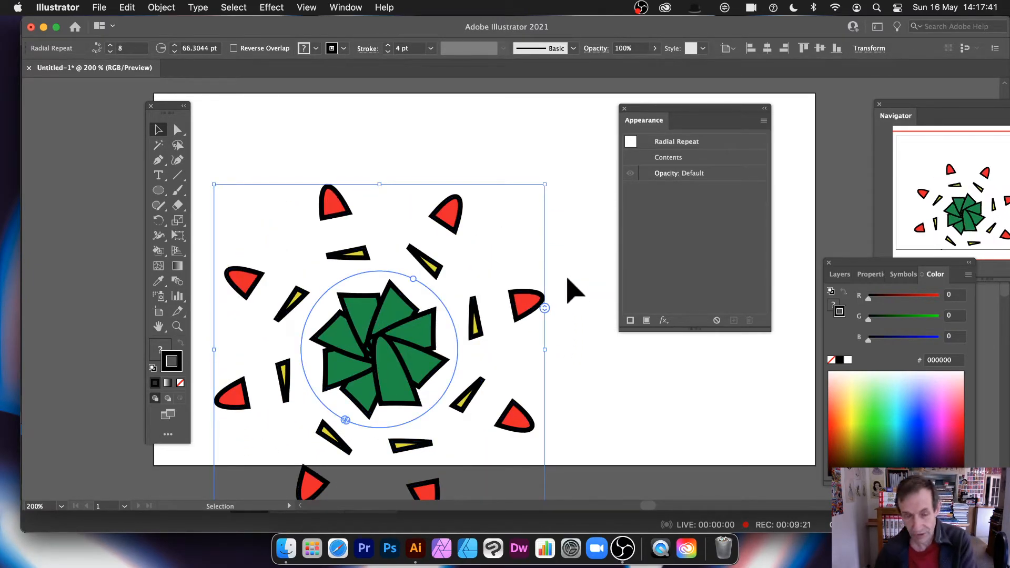
Step: Delete the radial repeat and place the point text "type", enlarged to about 104.6 pt, on the empty artboard
key("Delete")
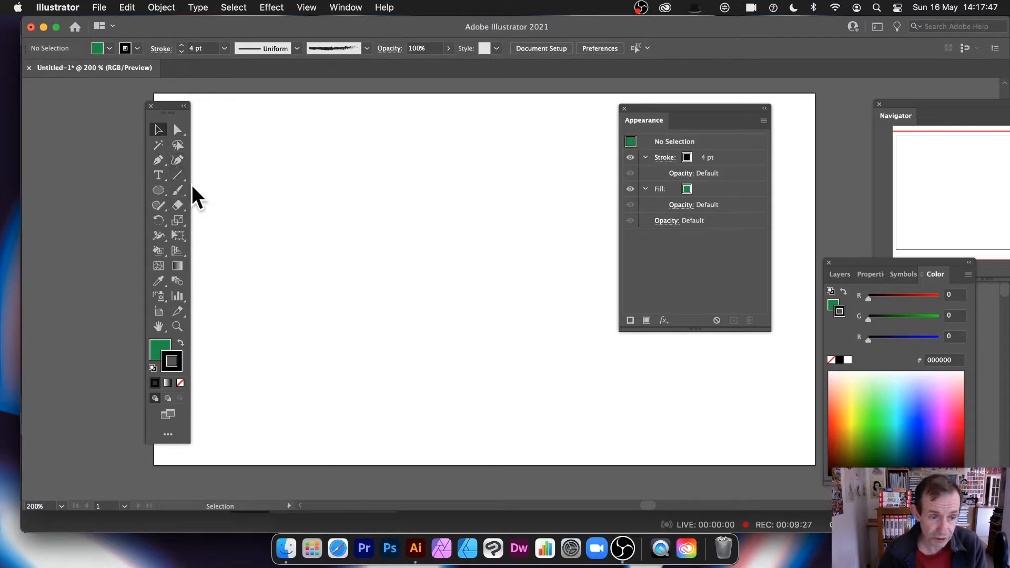
left_click(159, 174)
left_click(304, 202)
type("type")
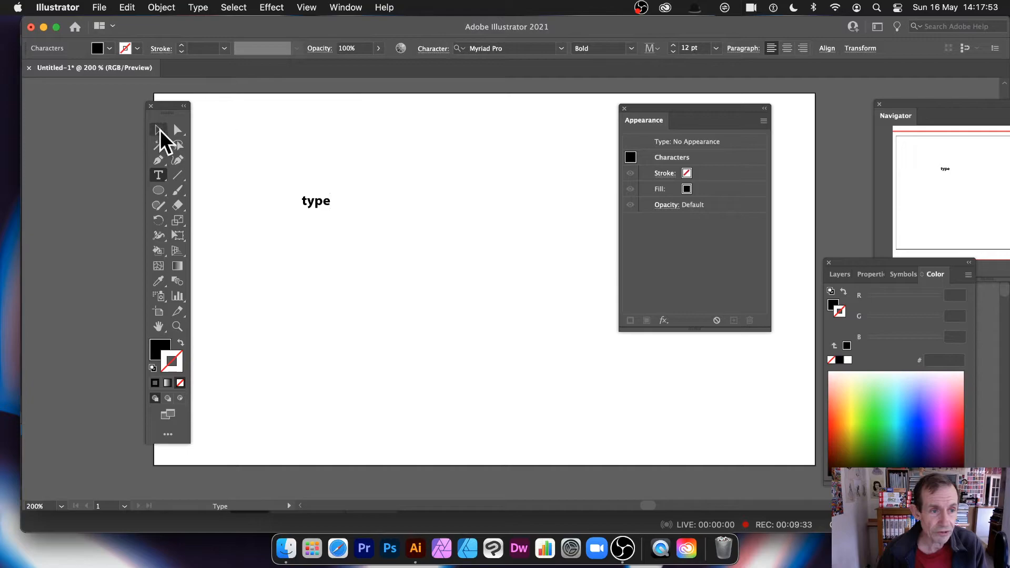
left_click(158, 130)
left_click_drag(335, 213, 552, 328)
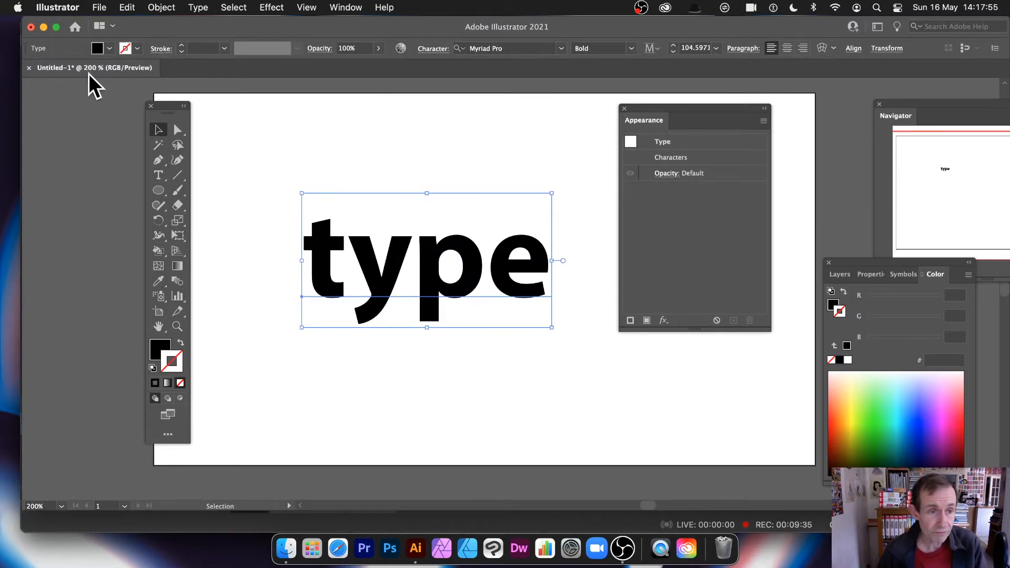
Step: Expand the text's Object and Fill into outlines and enlarge the resulting group, keeping the Appearance panel clear of it
left_click(176, 208)
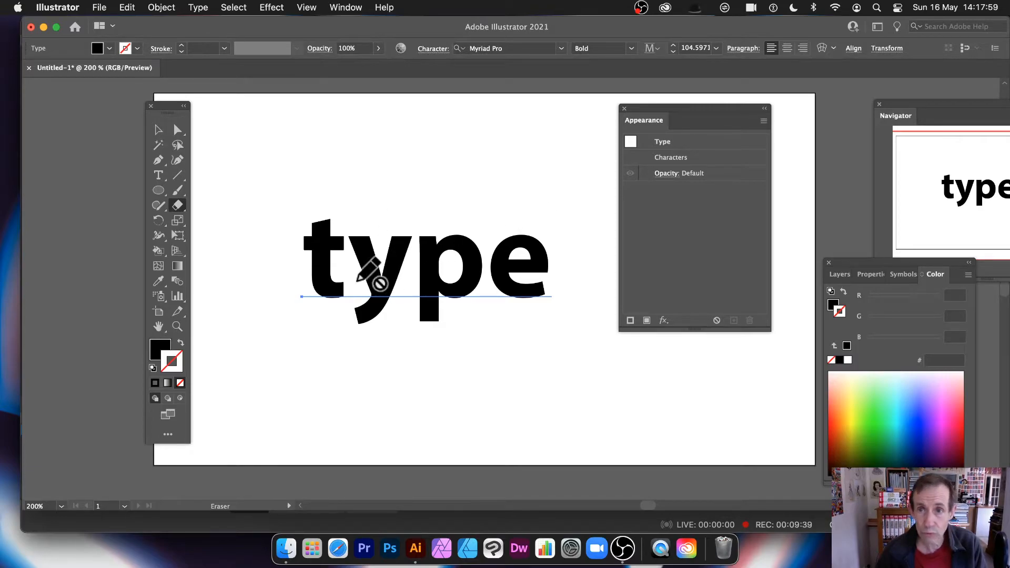
left_click(159, 131)
left_click(167, 5)
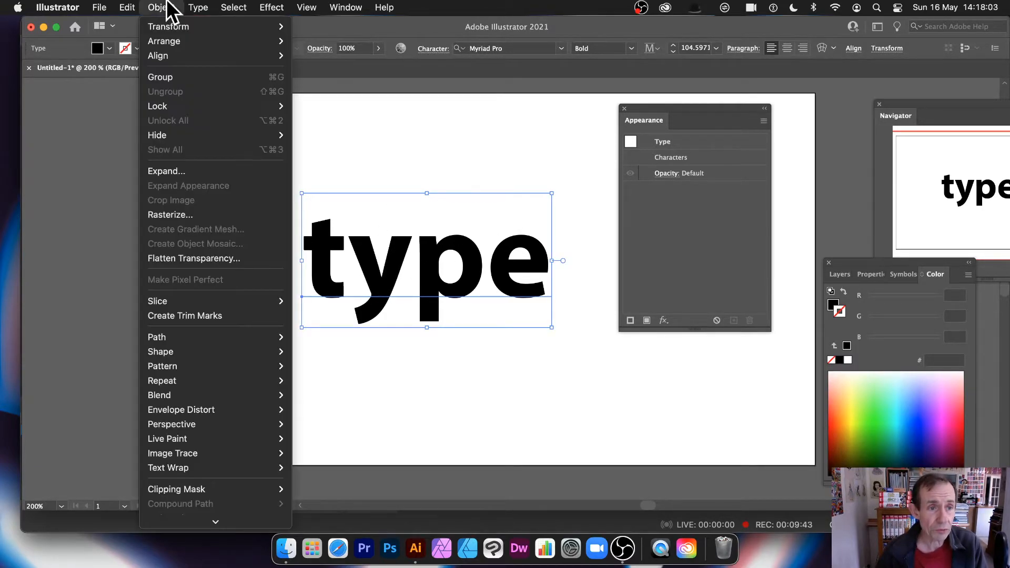
left_click(176, 169)
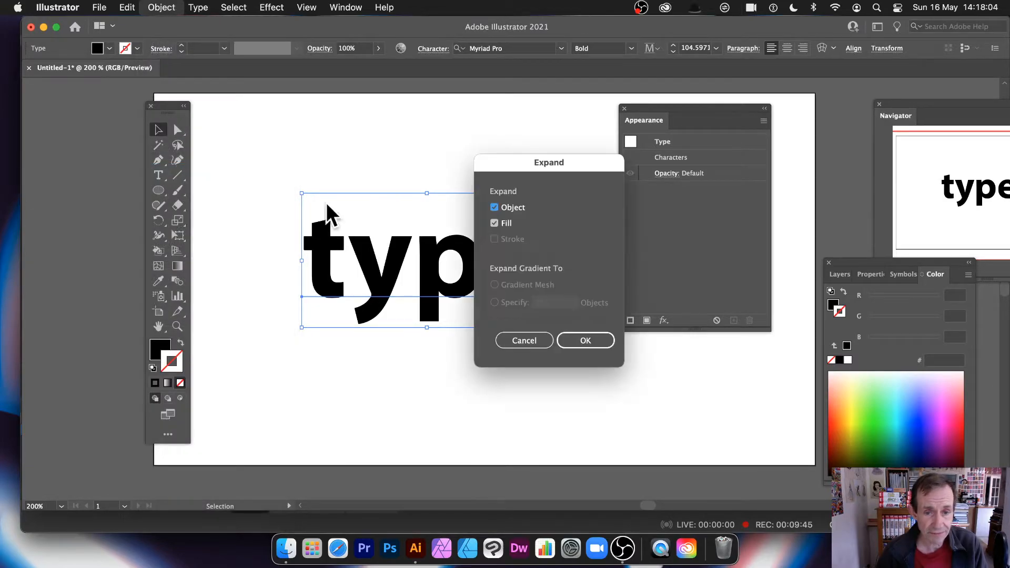
left_click(562, 340)
left_click_drag(548, 324, 639, 389)
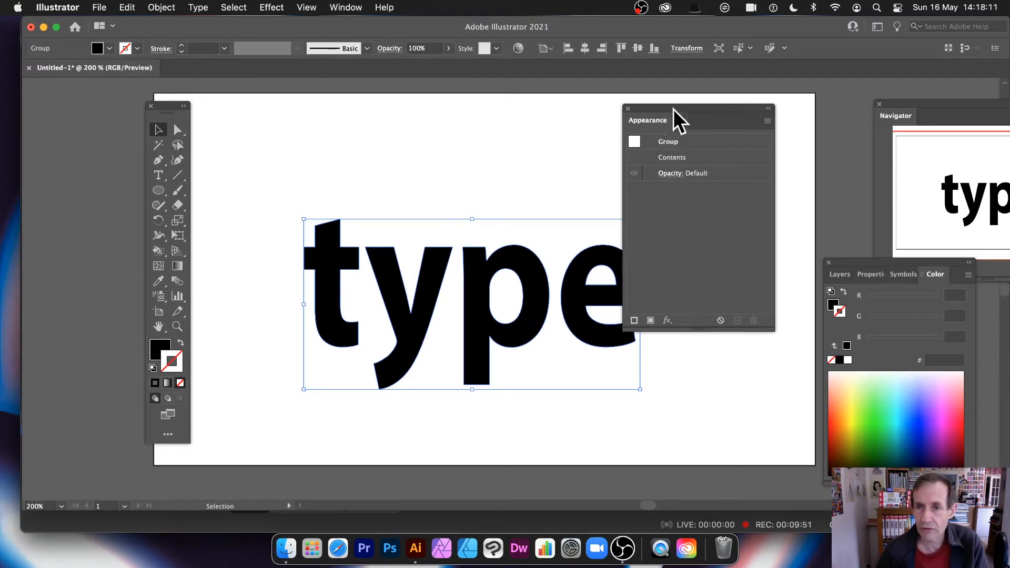
left_click_drag(661, 109, 749, 112)
Step: Try cutting broad gaps through the letters t and p with the Eraser, and undo both cuts
left_click(177, 205)
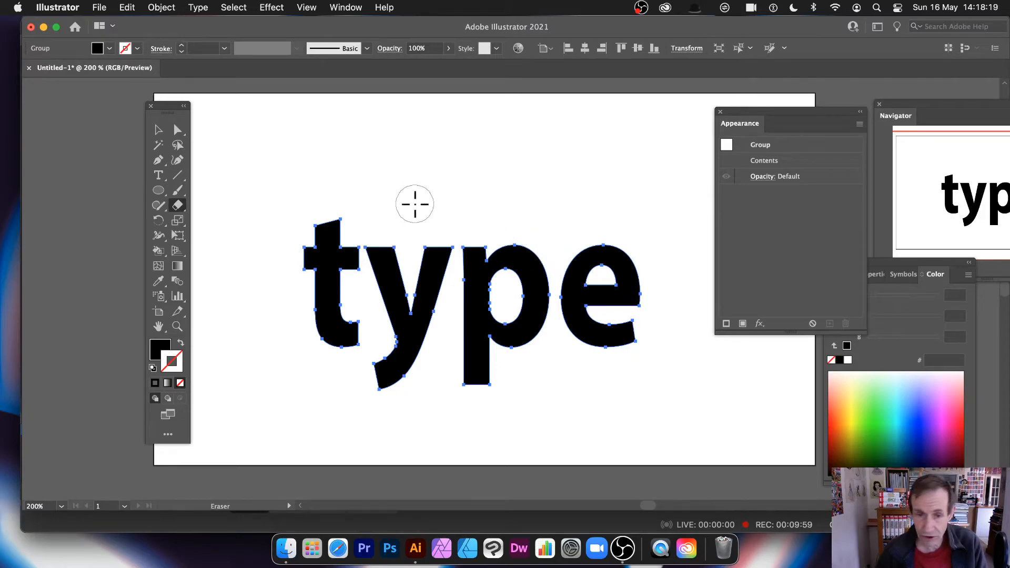
left_click_drag(398, 212, 307, 323)
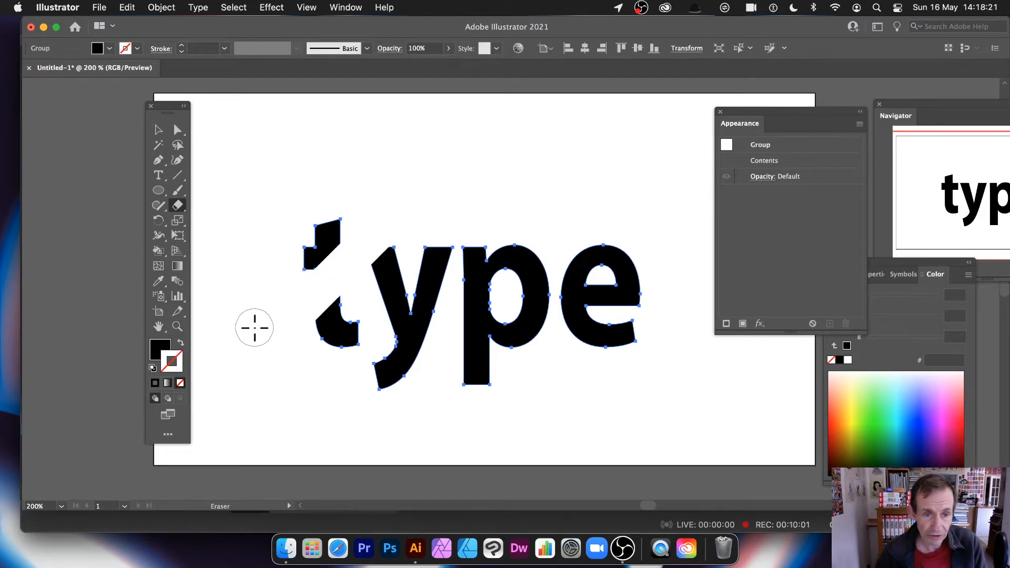
left_click_drag(442, 230, 476, 387)
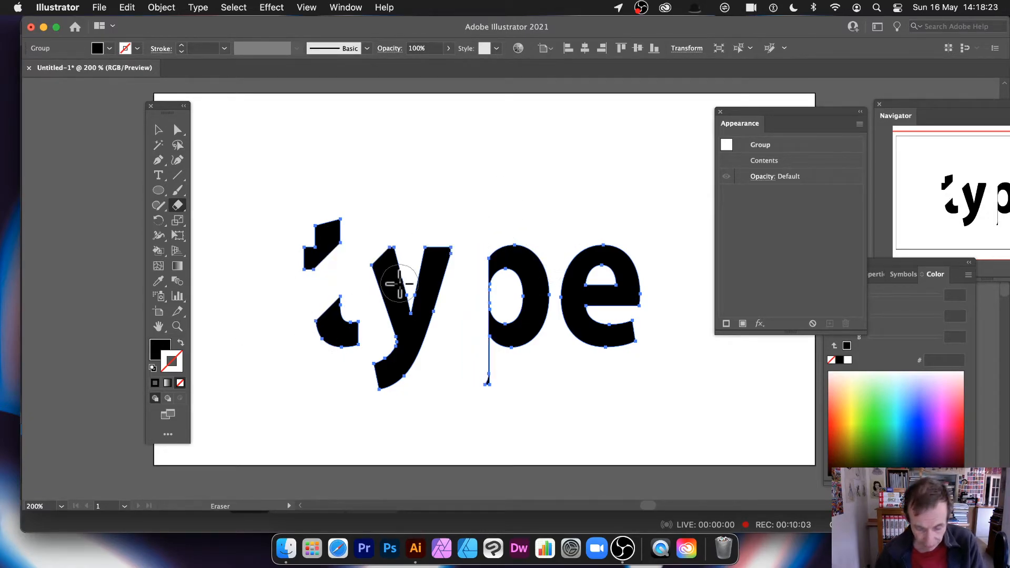
key("super+z")
key("super+z")
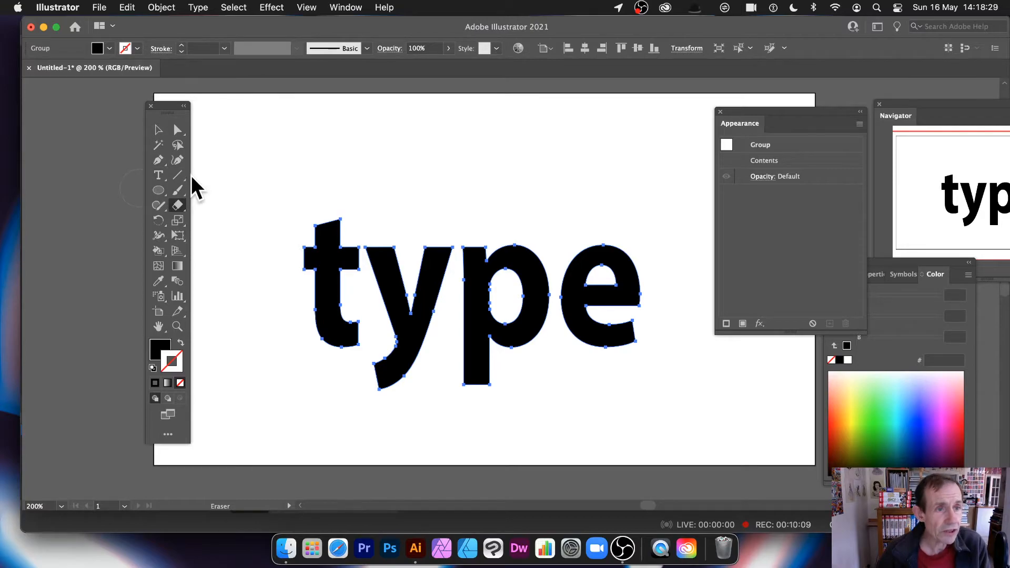
Step: Reduce the Eraser tool's brush size in its options to make very thin cuts
double_click(176, 205)
left_click_drag(559, 283, 547, 282)
left_click(804, 312)
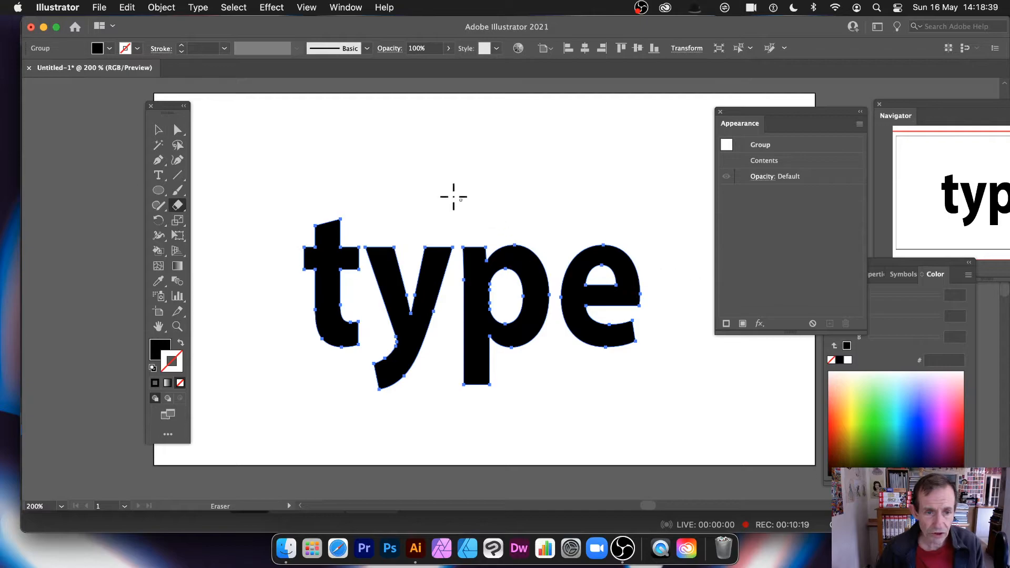
Step: Cut thin vertical gaps through all four letters with straight Eraser strokes, undo the stray diagonal cut on the p, and deselect the lettering
left_click_drag(328, 200, 327, 368)
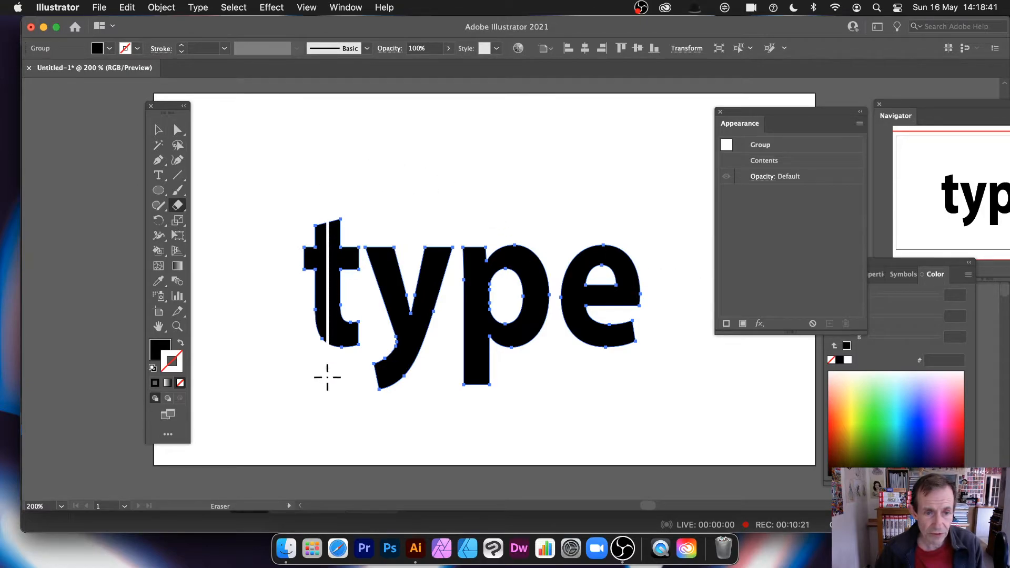
left_click_drag(391, 221, 384, 406)
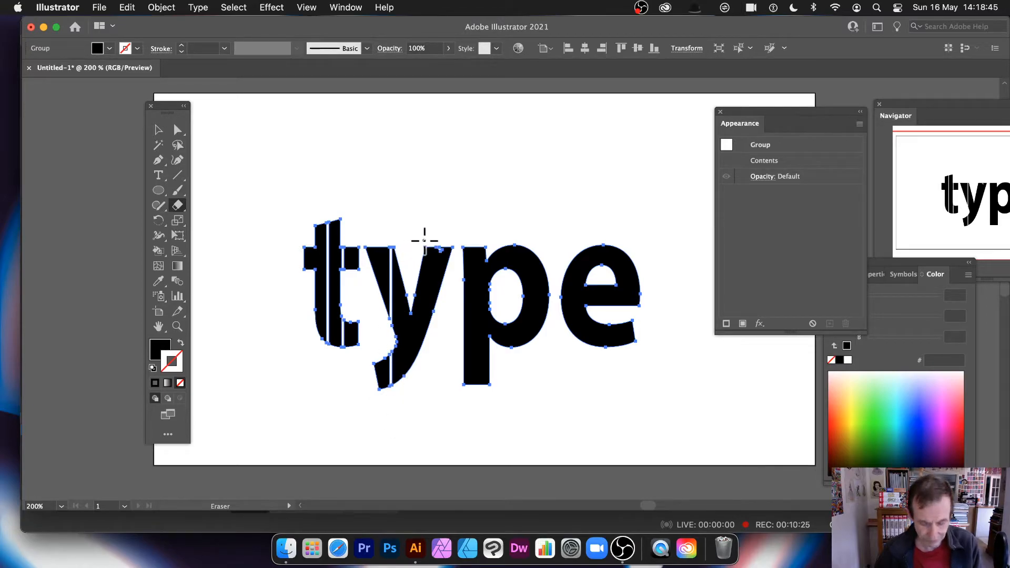
left_click_drag(422, 233, 422, 354)
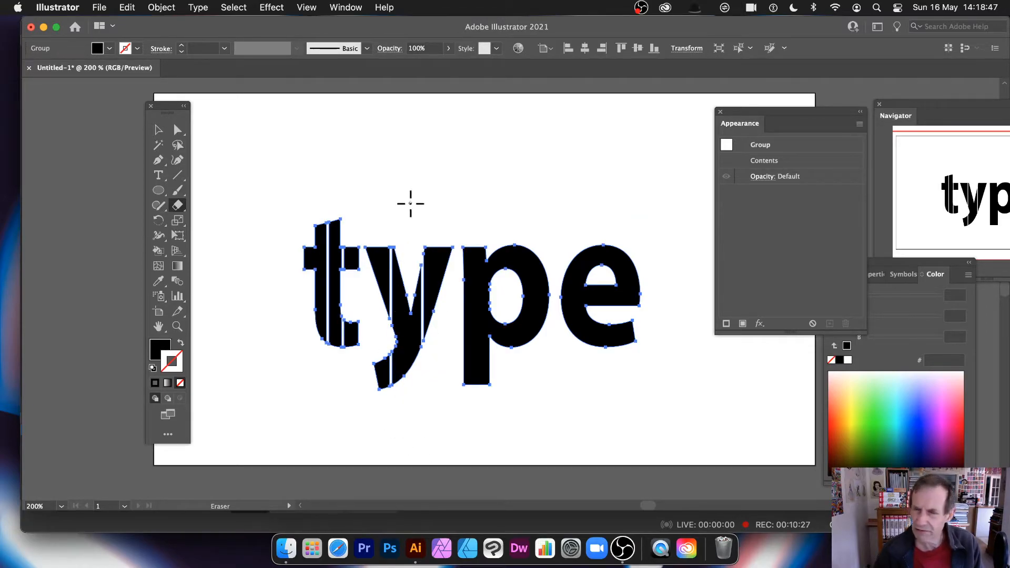
left_click_drag(382, 213, 386, 383)
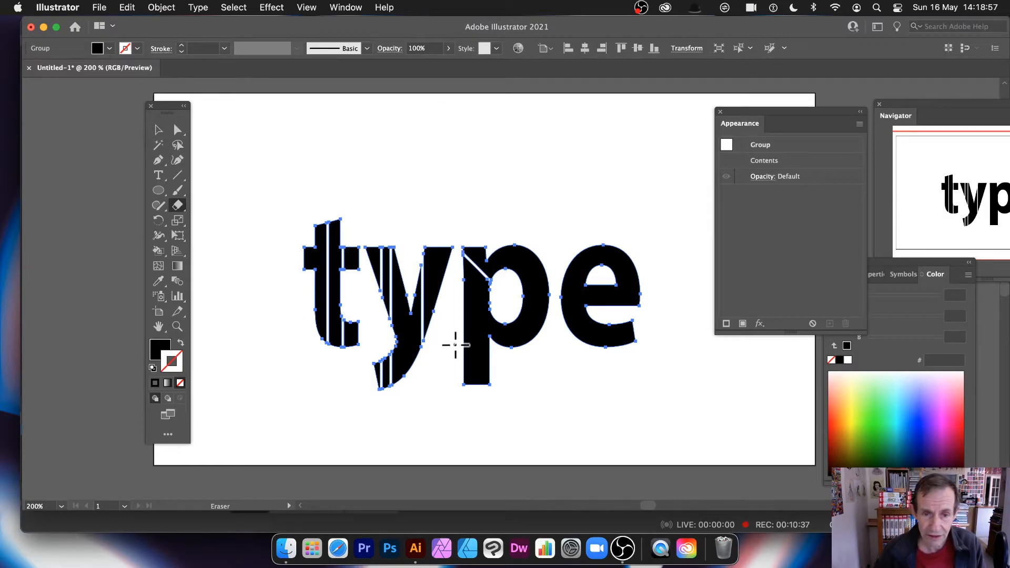
key("super+z")
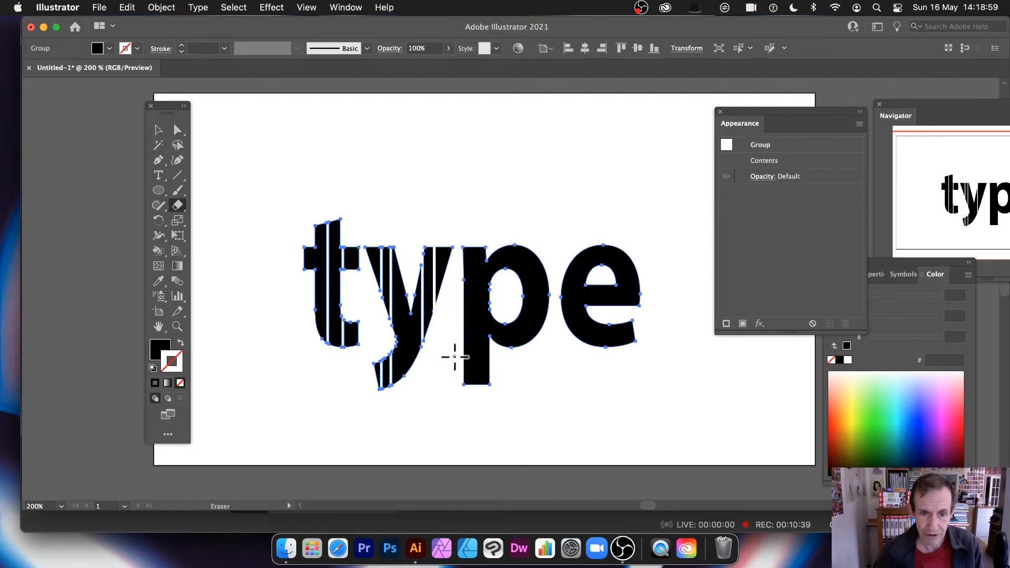
left_click_drag(474, 224, 471, 402)
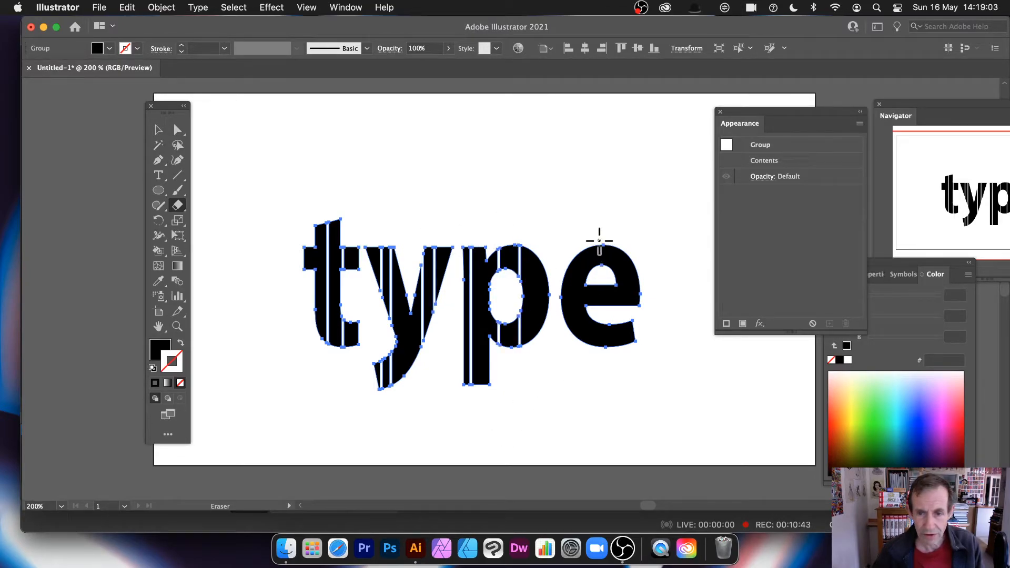
left_click(158, 129)
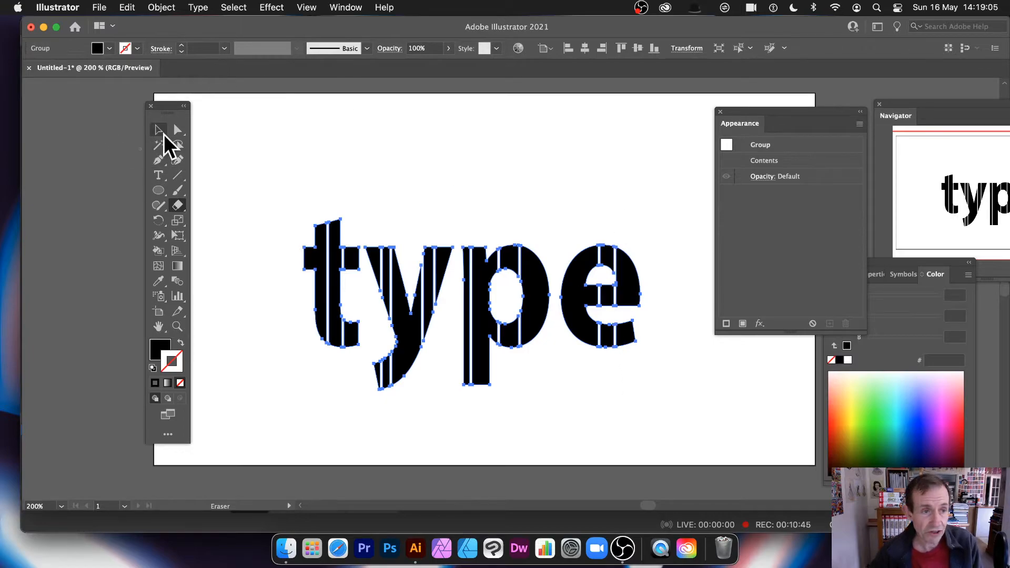
left_click(370, 185)
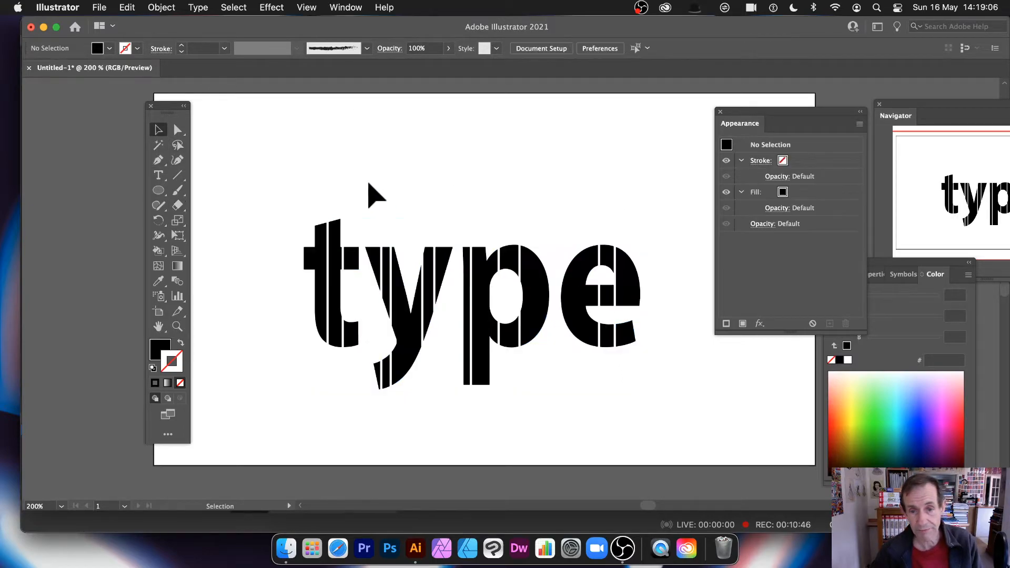
Step: Ungroup the cut lettering into separate pieces and deselect them
left_click(325, 252)
left_click(169, 8)
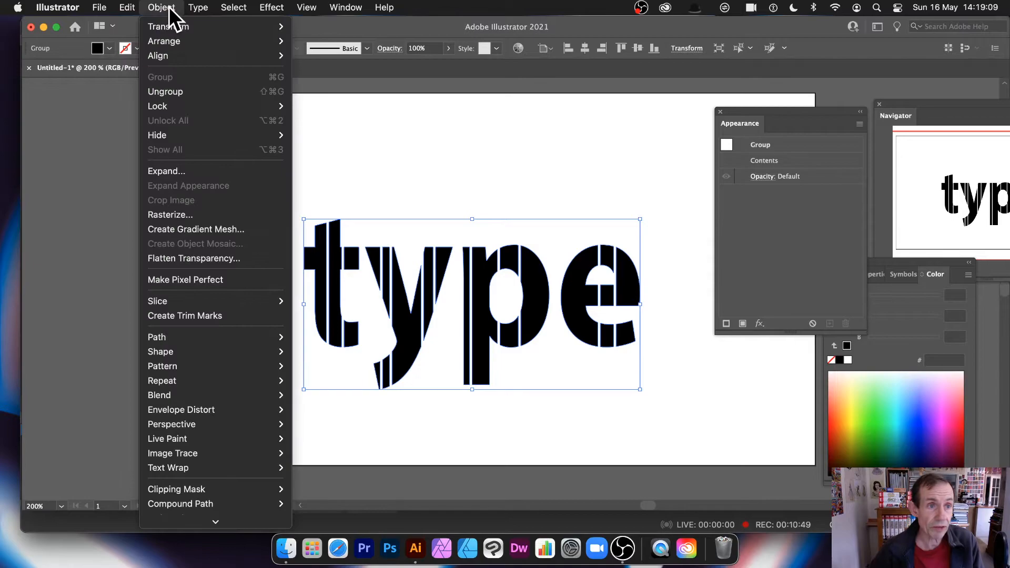
left_click(164, 89)
left_click(367, 211)
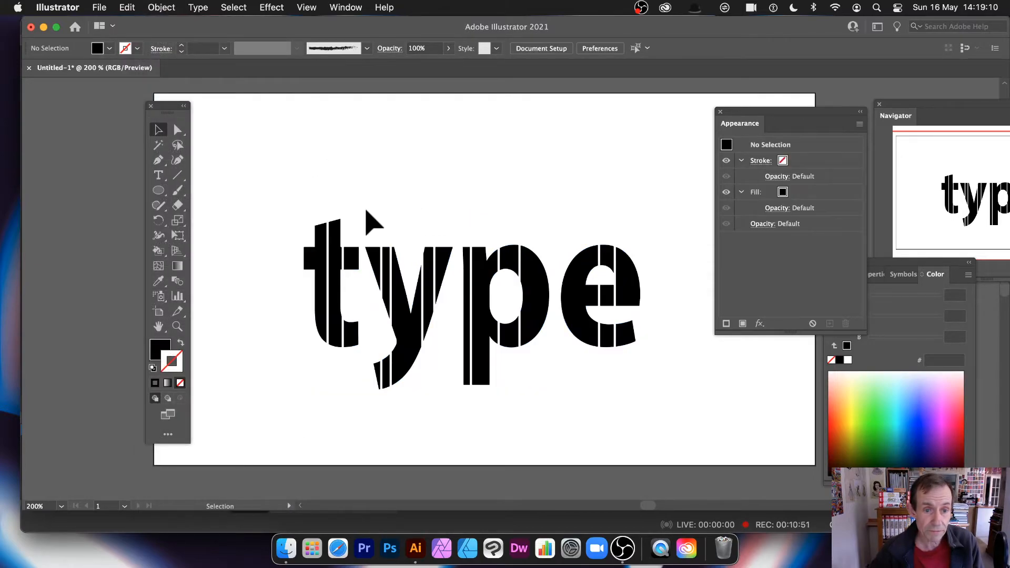
Step: Clear the stroke of the letter t's left-hand piece and fill it with light yellow F9FF61
left_click(323, 261)
left_click(917, 410)
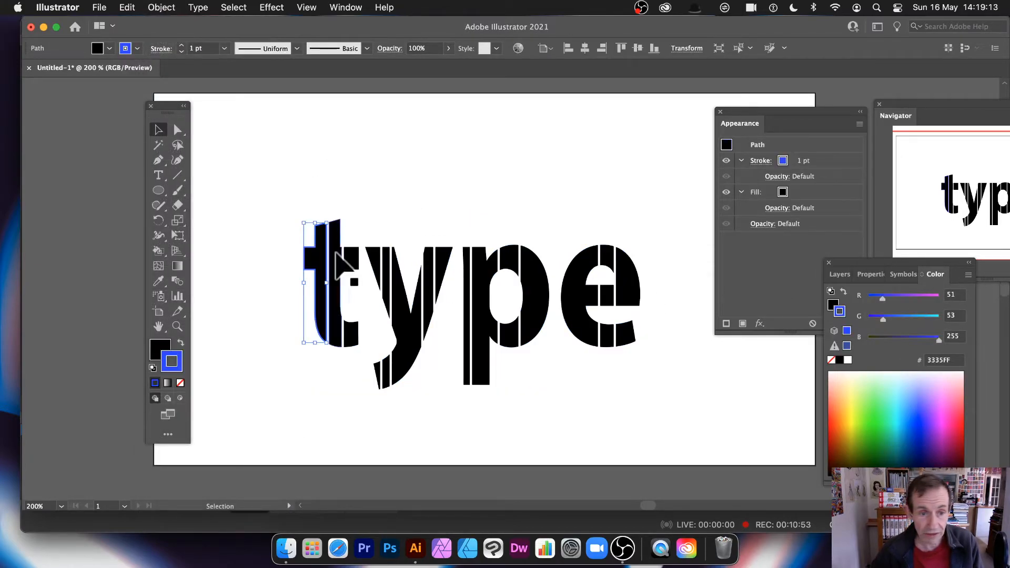
key("slash")
left_click(834, 303)
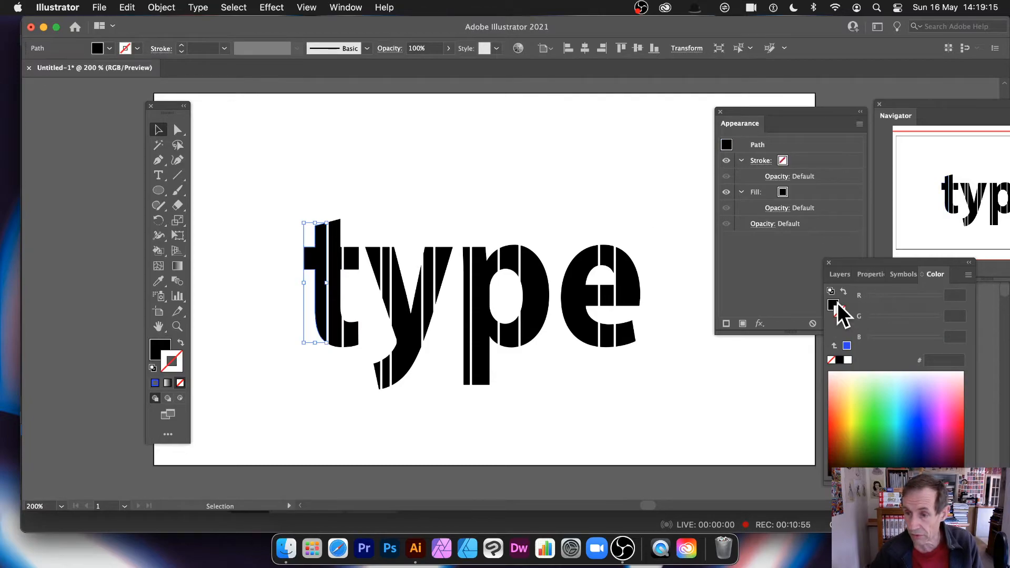
left_click(858, 394)
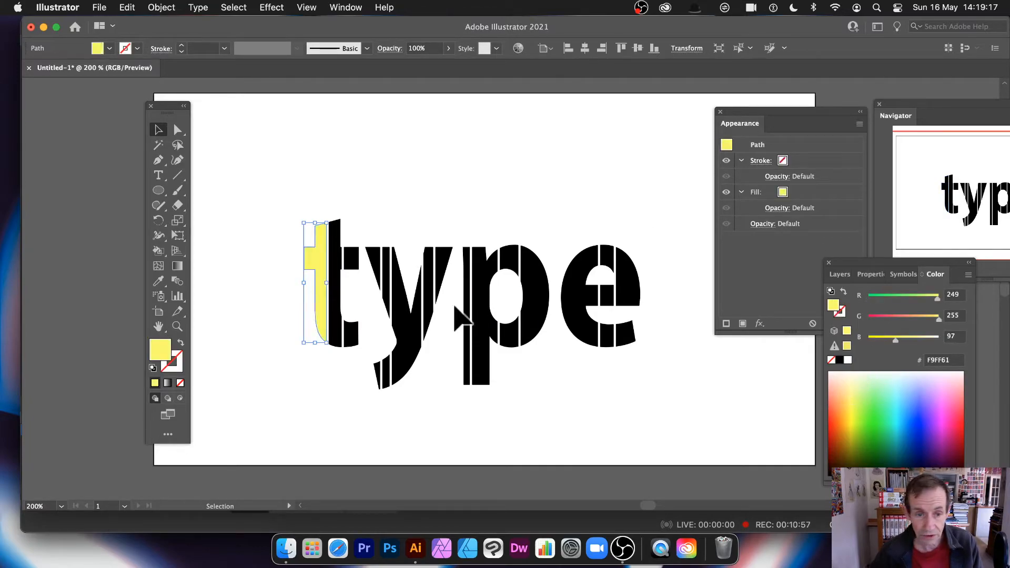
Step: Fill the wide middle piece of the letter y with turquoise 33FFE5 and deselect it
left_click(402, 319)
left_click_drag(926, 392, 902, 401)
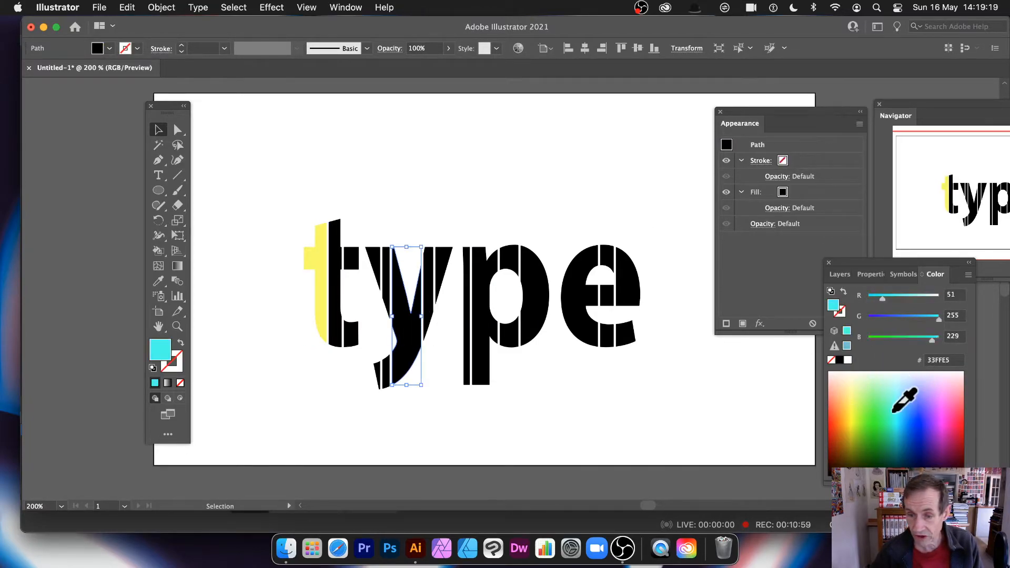
left_click(523, 175)
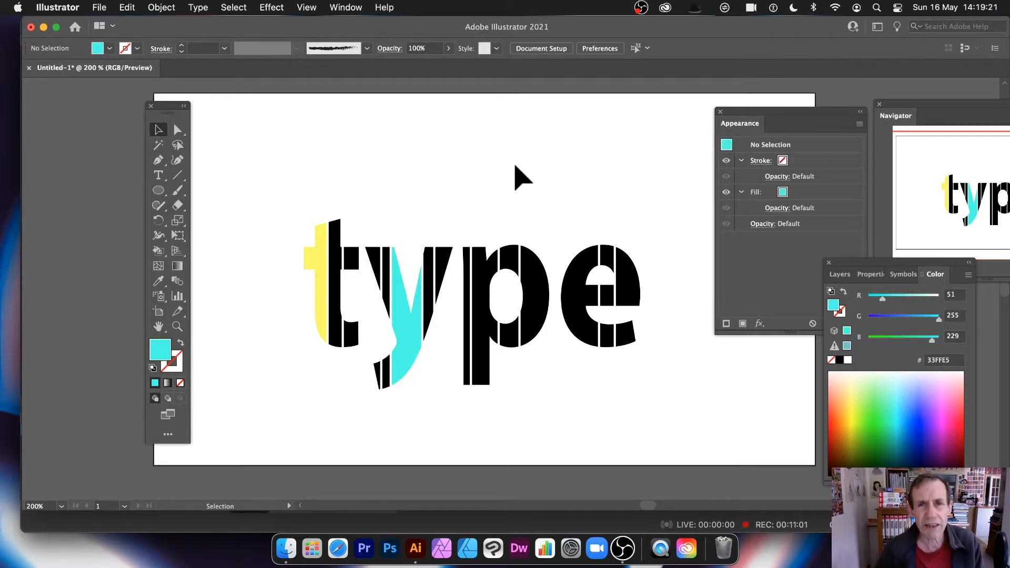
Step: Delete all the lettering pieces and draw one large turquoise circle on the artboard
left_click_drag(266, 172, 679, 413)
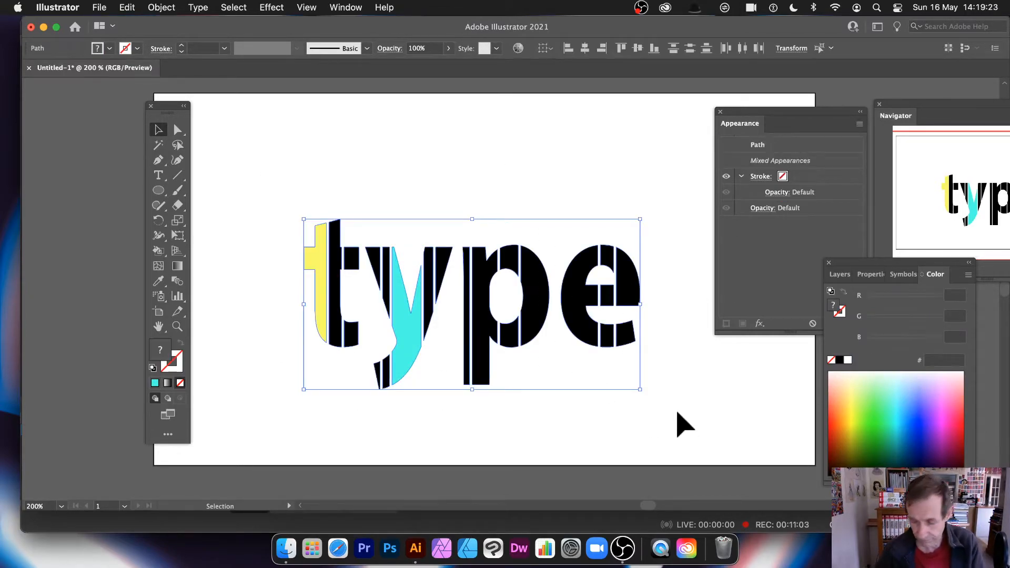
key("Delete")
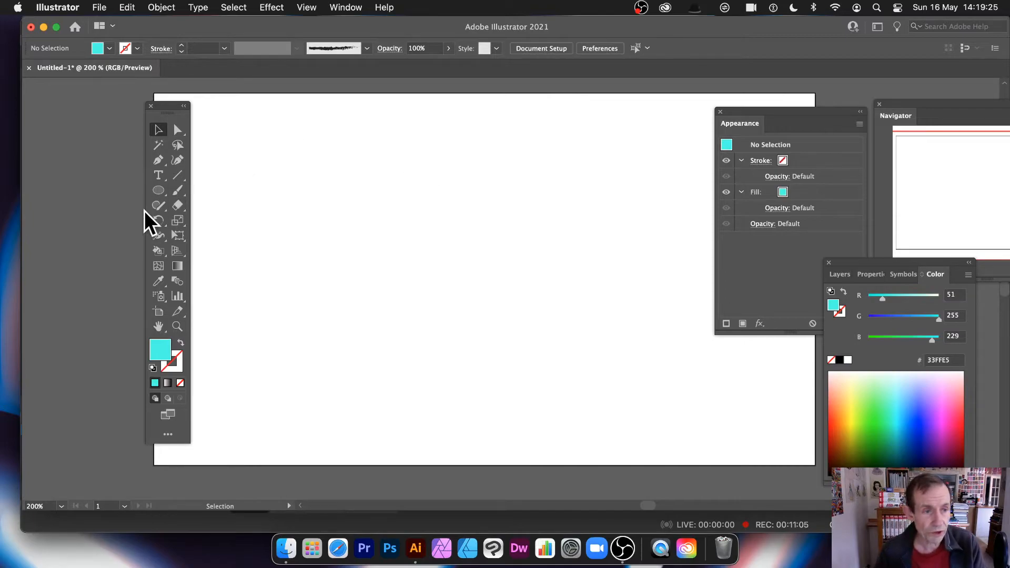
left_click(157, 190)
left_click_drag(268, 127, 547, 368)
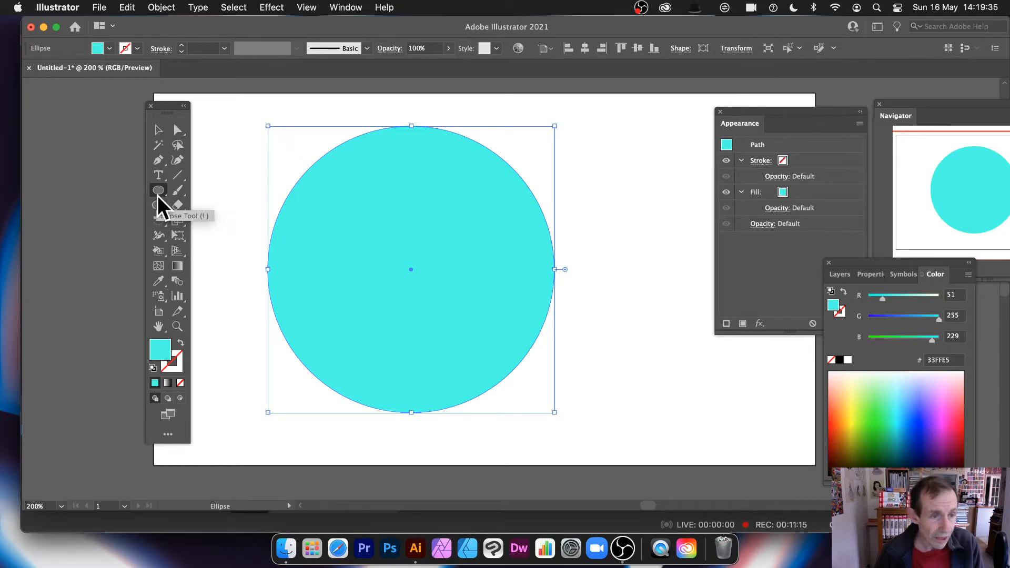
Step: Set the Eraser tool's brush size to 43 pt
left_click(179, 207)
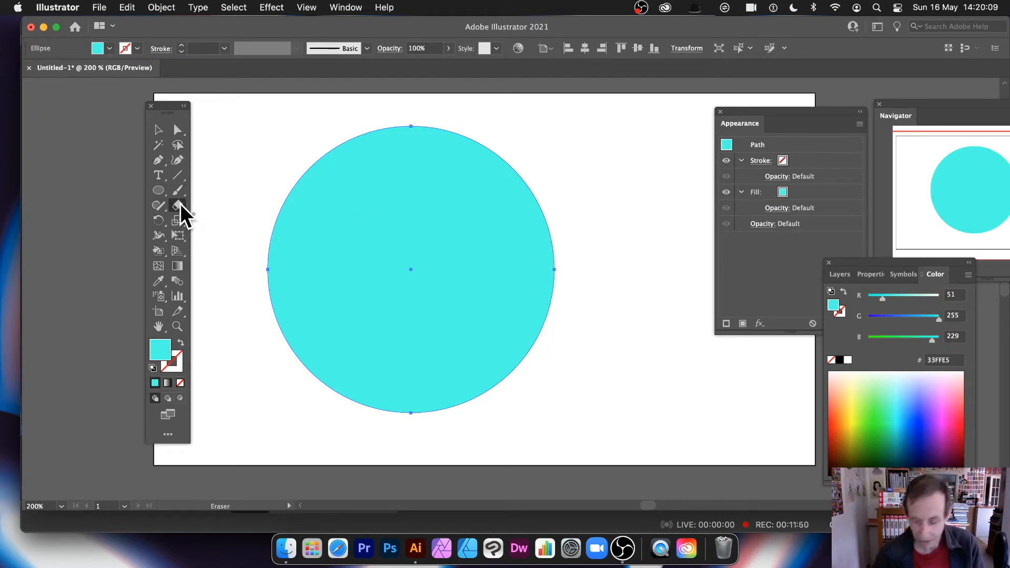
double_click(179, 204)
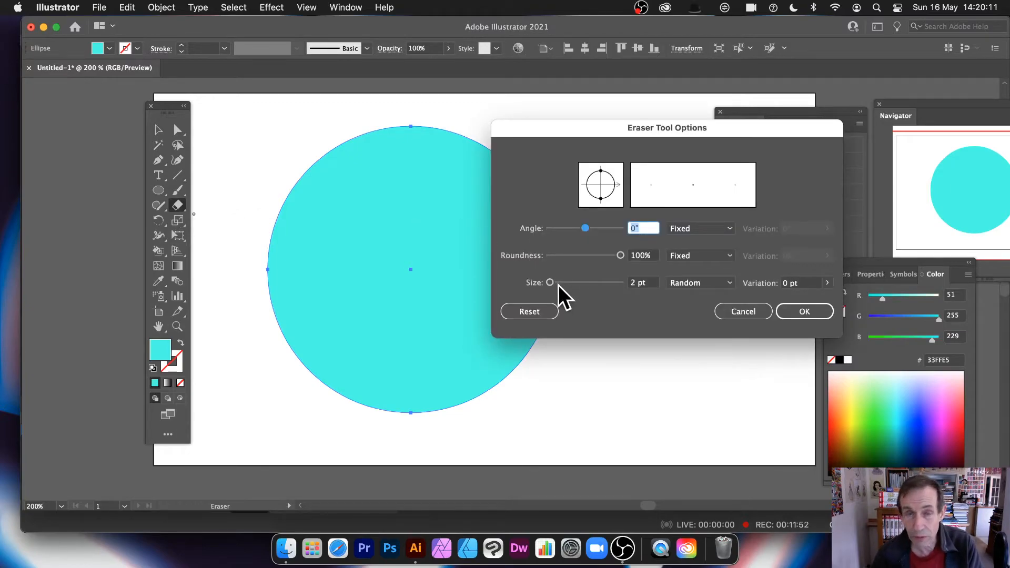
left_click_drag(557, 285, 564, 283)
left_click(804, 314)
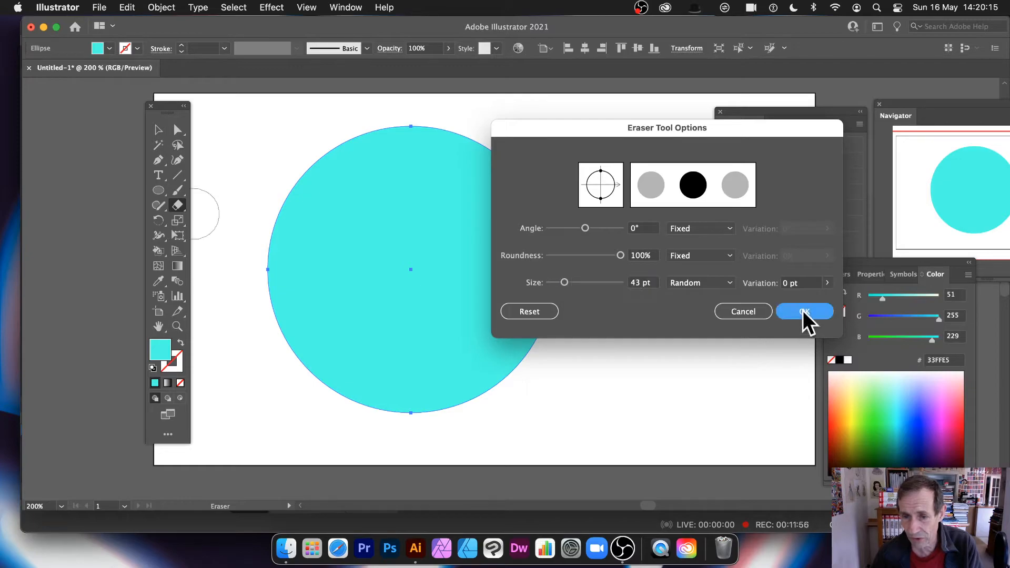
Step: Punch eleven round holes into the circle with single Eraser dabs, letting some break through its outer edge
left_click(351, 184)
left_click(460, 202)
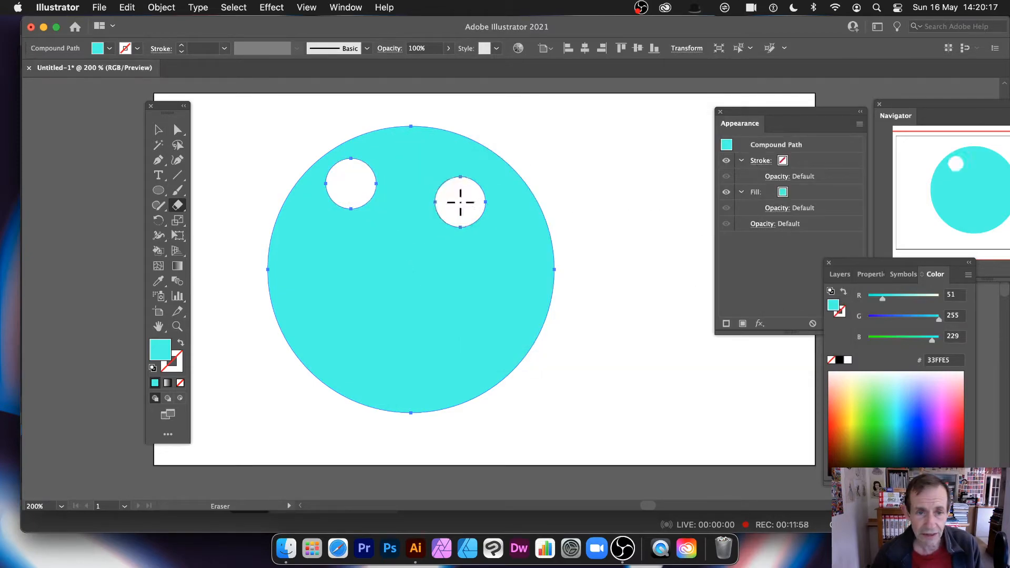
left_click(384, 268)
left_click(494, 308)
left_click(531, 257)
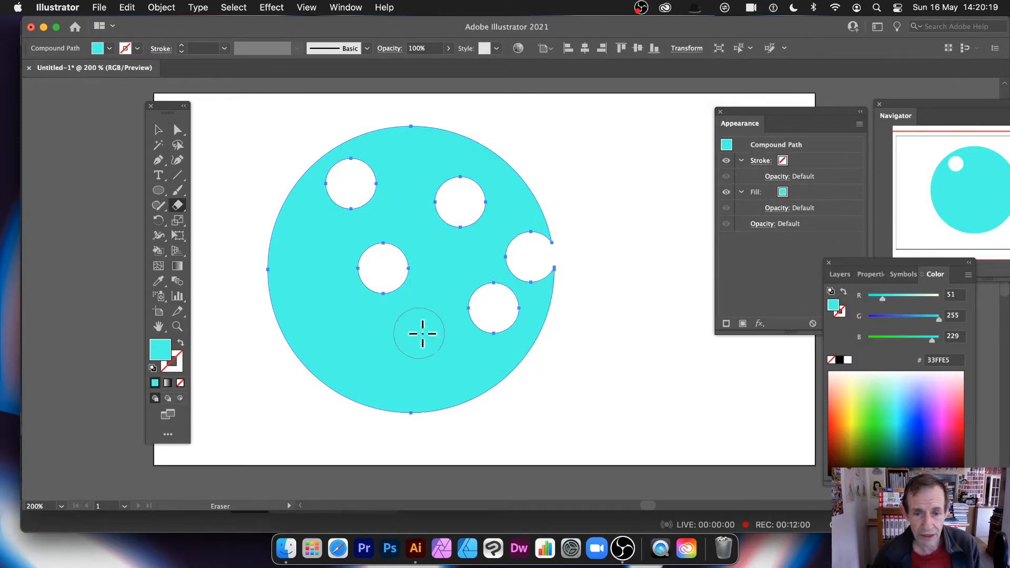
left_click(425, 332)
left_click(348, 341)
left_click(291, 279)
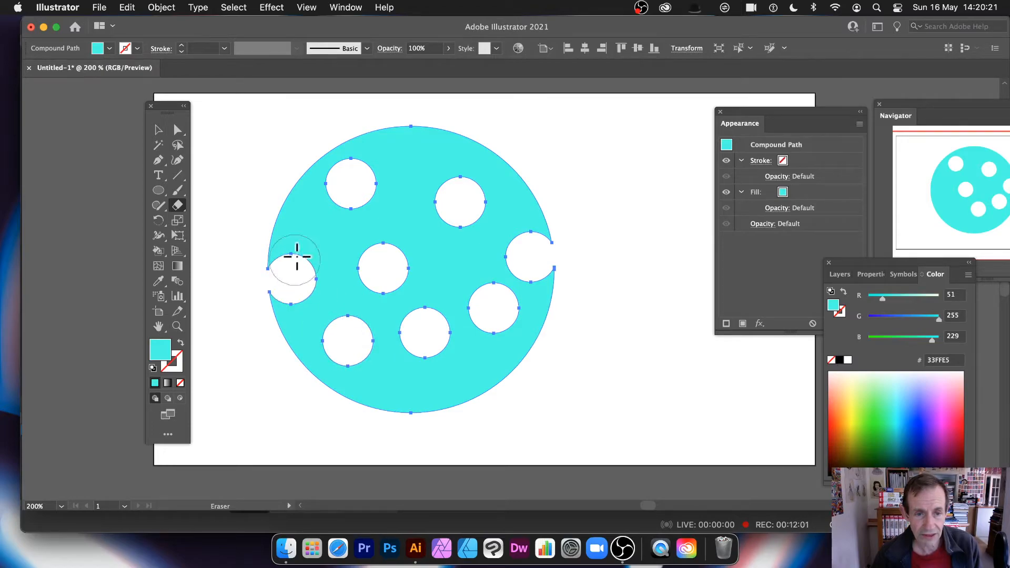
left_click(326, 233)
left_click(413, 151)
left_click(471, 383)
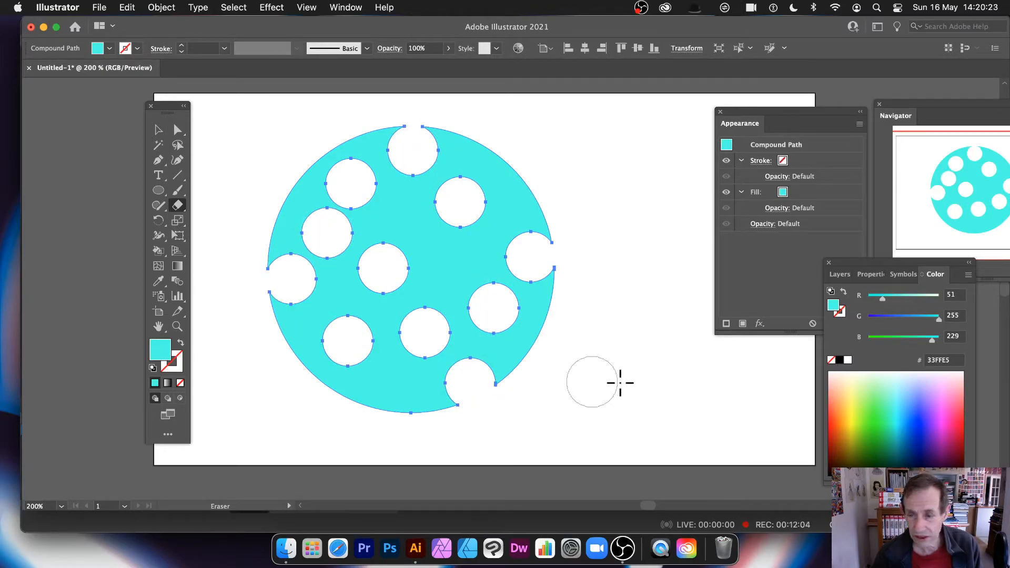
Step: Recolour the perforated circle bright yellow FDFF18 and shift it very slightly left
left_click(850, 422)
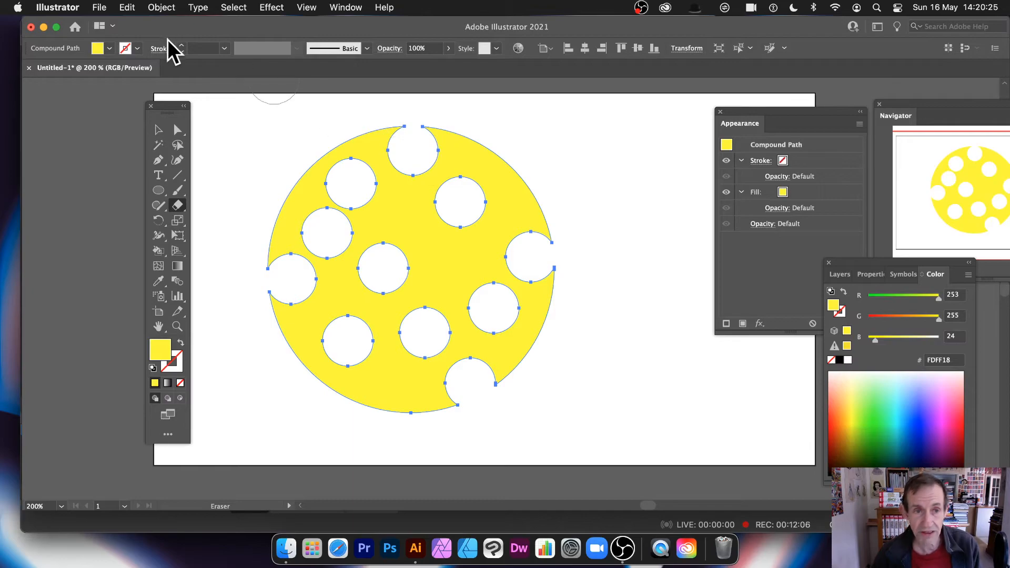
left_click(158, 129)
mouse_move(458, 257)
left_mouse_down()
mouse_move(446, 275)
mouse_move(455, 257)
left_mouse_up()
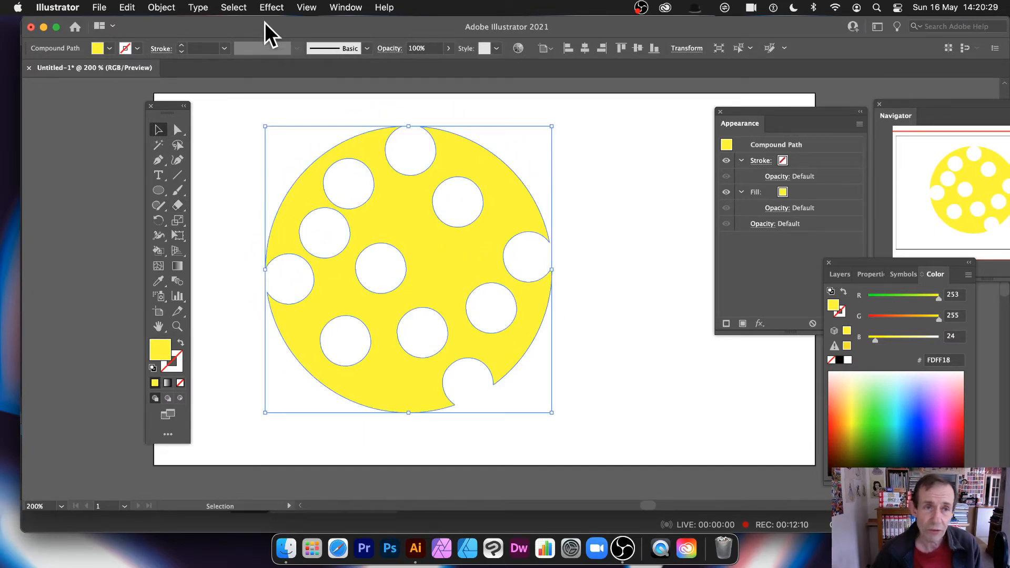
Step: Apply 3D Extrude & Bevel with Off-Axis Front position and 50 pt depth to the circle, and move it to the artboard's right side
left_click(270, 8)
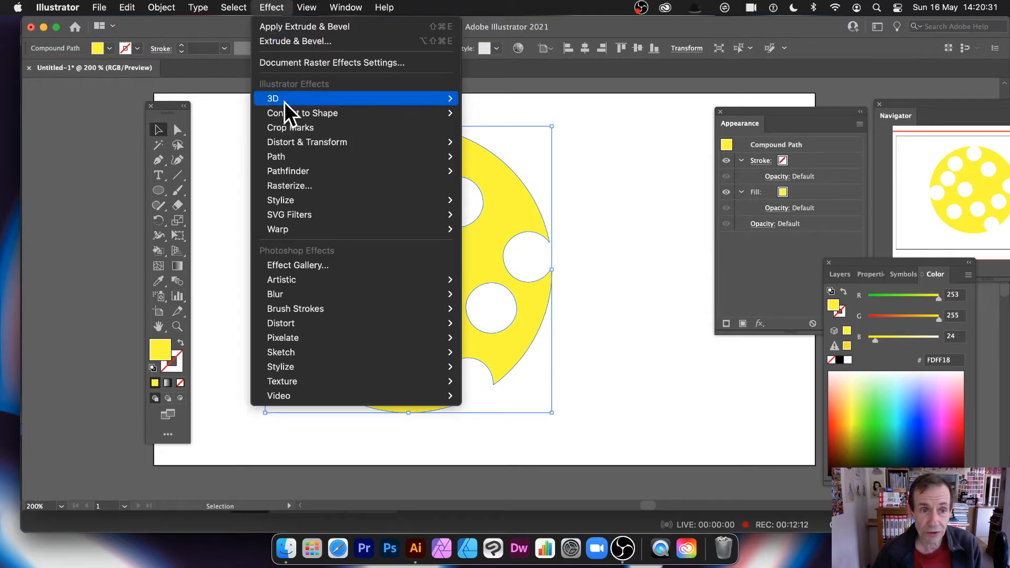
mouse_move(287, 99)
left_click(513, 99)
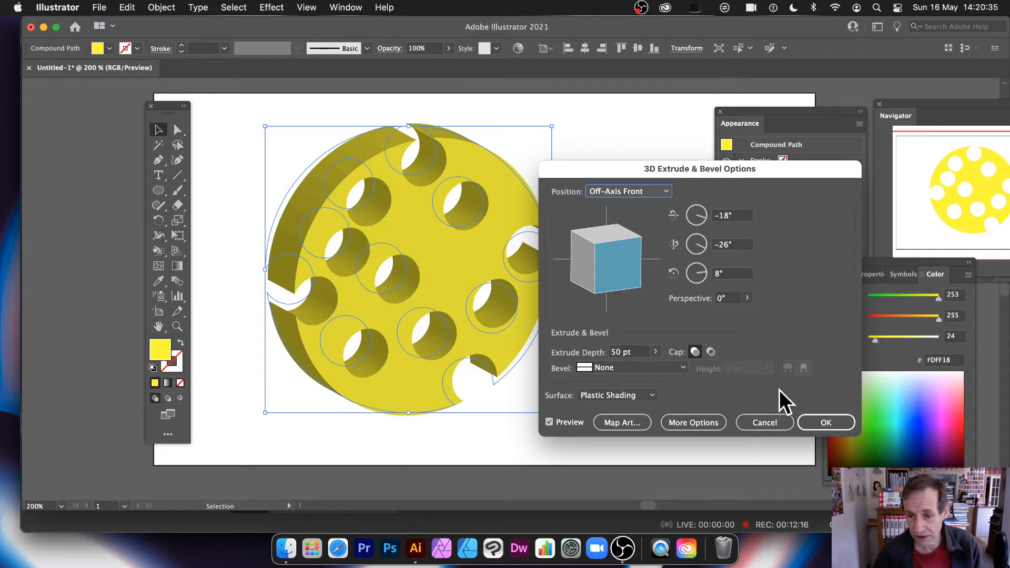
left_click(829, 416)
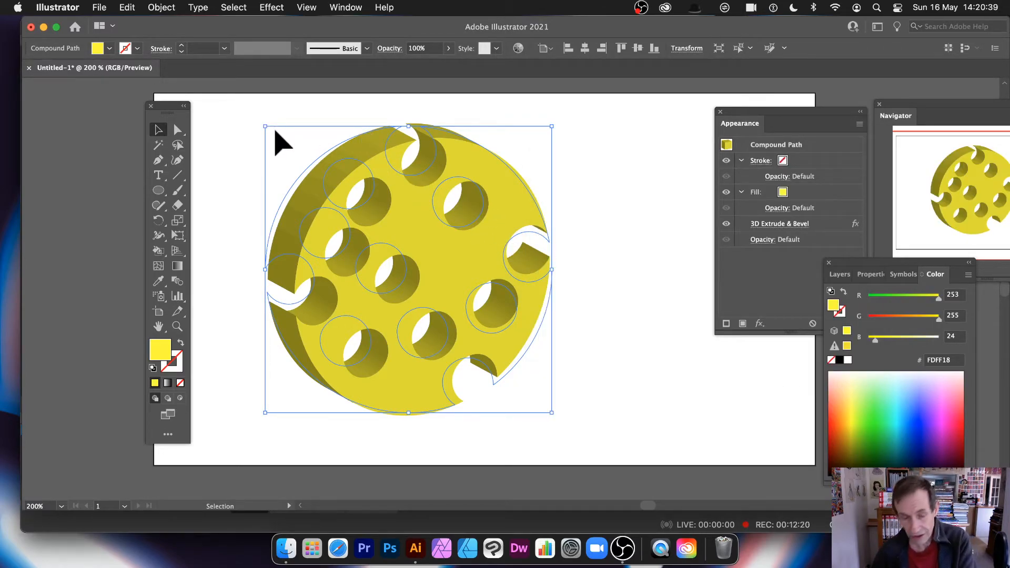
left_click_drag(424, 270, 700, 224)
Step: Draw a yellow rectangle beside the 3D disc and cut ten round notches along its four edges with the Eraser, like a postage stamp
mouse_move(158, 190)
left_mouse_down()
mouse_move(221, 190)
mouse_move(432, 352)
left_mouse_up()
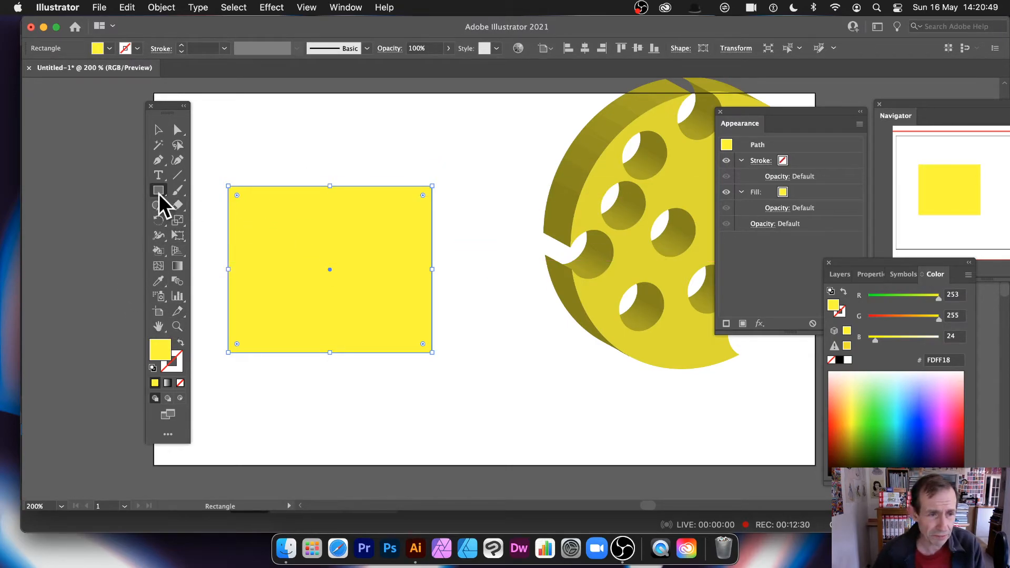
left_click(176, 206)
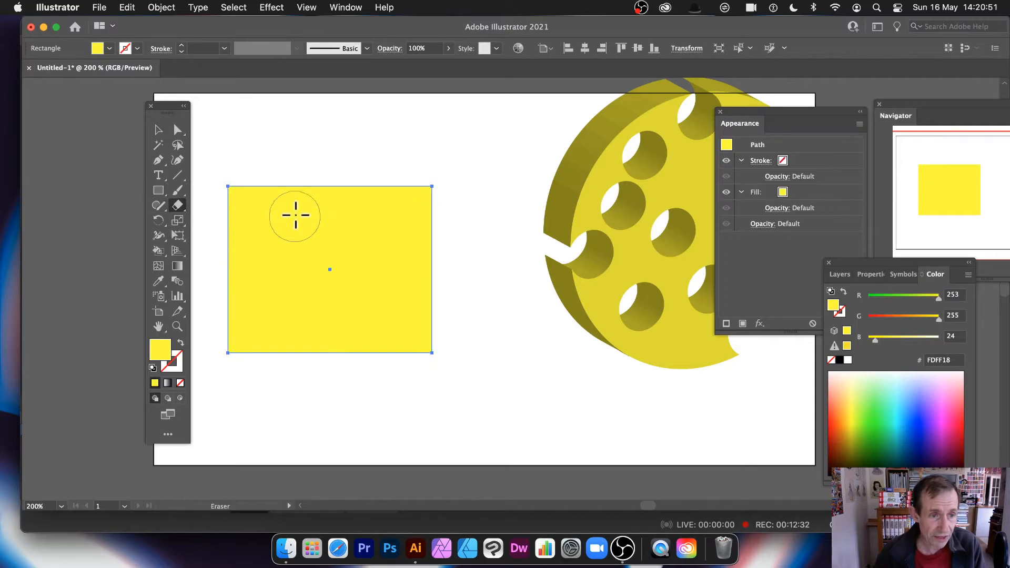
left_click(262, 183)
left_click(341, 186)
left_click(411, 187)
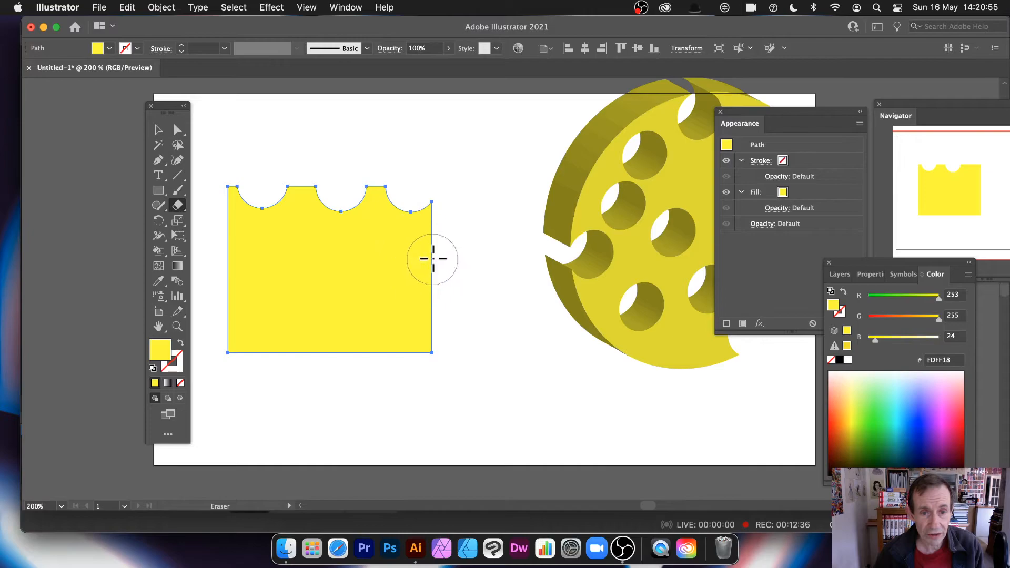
left_click(431, 249)
left_click(429, 316)
left_click(385, 352)
left_click(322, 361)
left_click(261, 364)
left_click(233, 303)
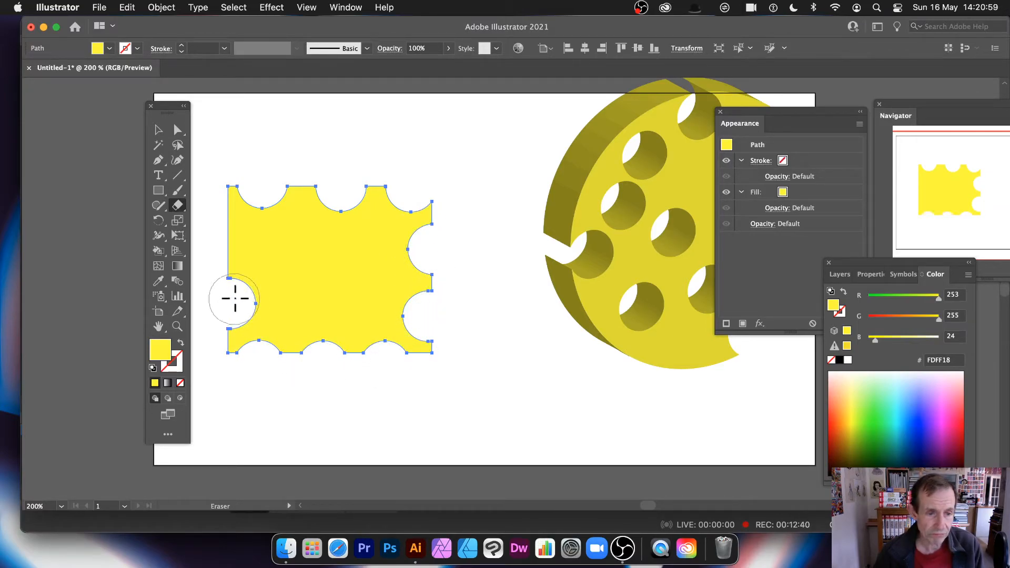
left_click(227, 240)
Step: Shift the notched shape slightly up and left, and place a larger rectangle behind it, sent to the back
key("v")
mouse_move(325, 261)
left_mouse_down()
mouse_move(372, 248)
mouse_move(316, 230)
left_mouse_up()
left_click(158, 189)
mouse_move(208, 137)
left_mouse_down()
mouse_move(228, 175)
mouse_move(444, 341)
left_mouse_up()
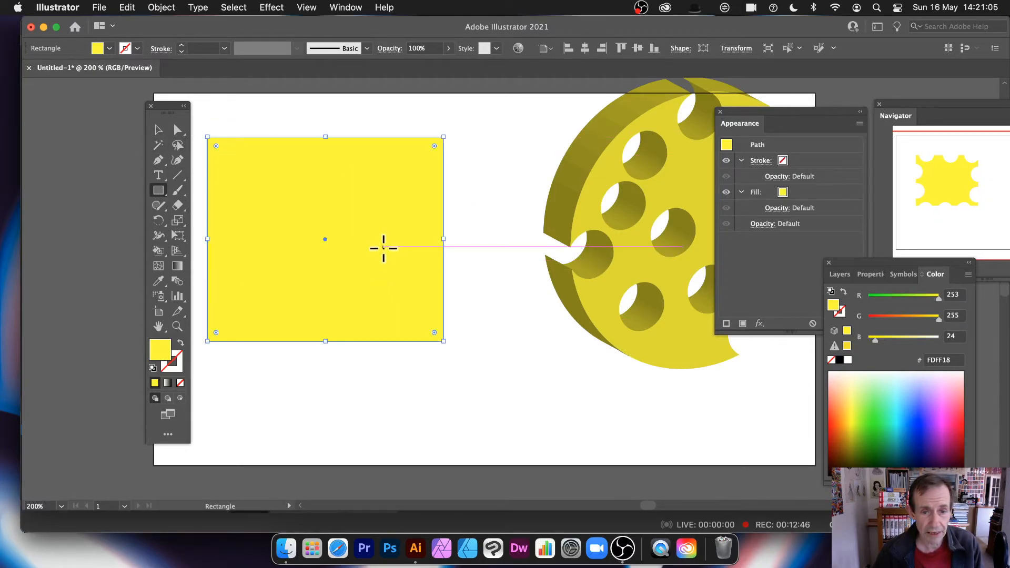
right_click(384, 248)
mouse_move(426, 464)
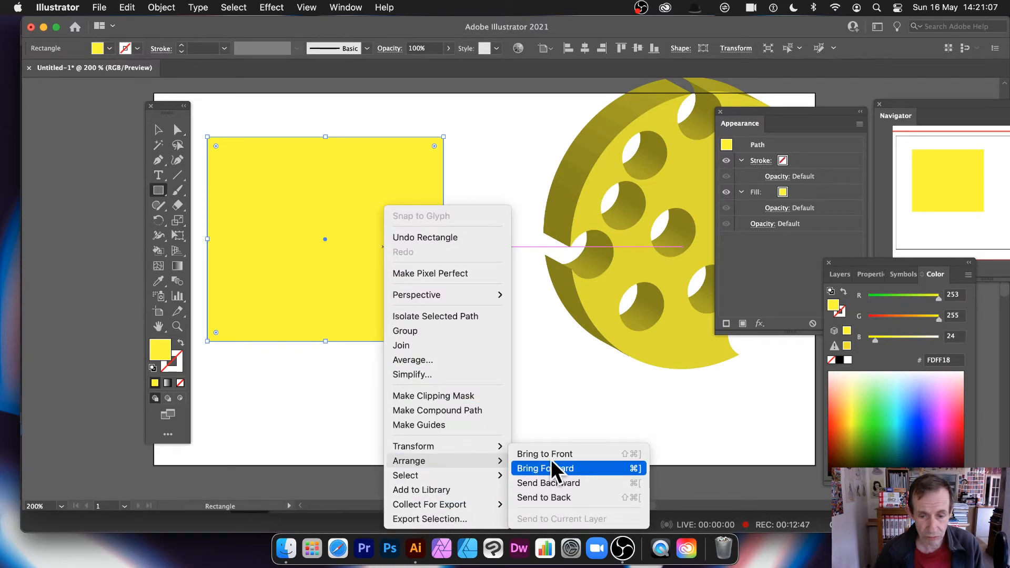
left_click(553, 496)
Step: Fill the background rectangle with dark brown 4B3B00 and deselect it
left_click(859, 415)
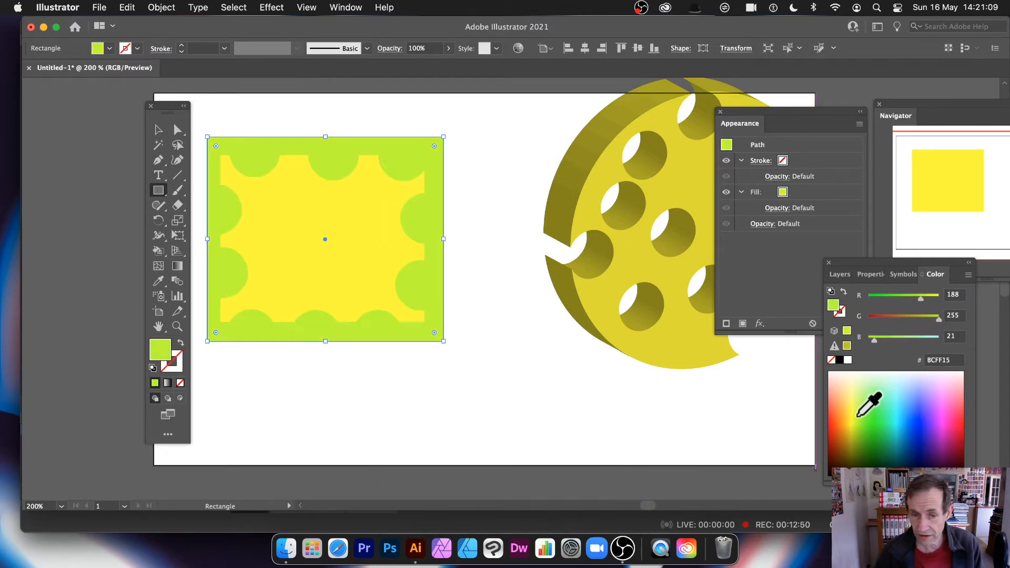
left_click_drag(859, 415, 847, 459)
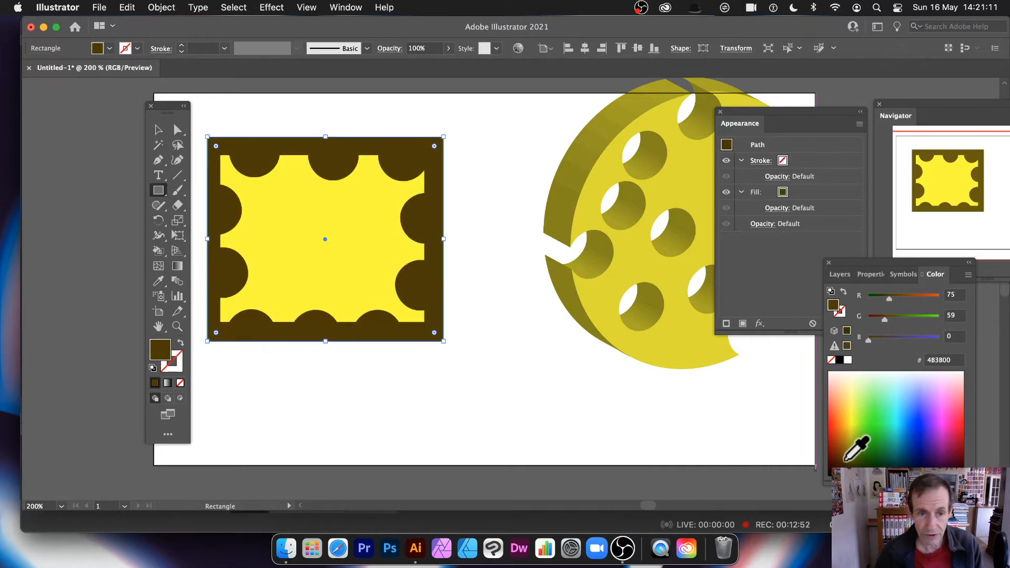
left_click(159, 131)
left_click(312, 130)
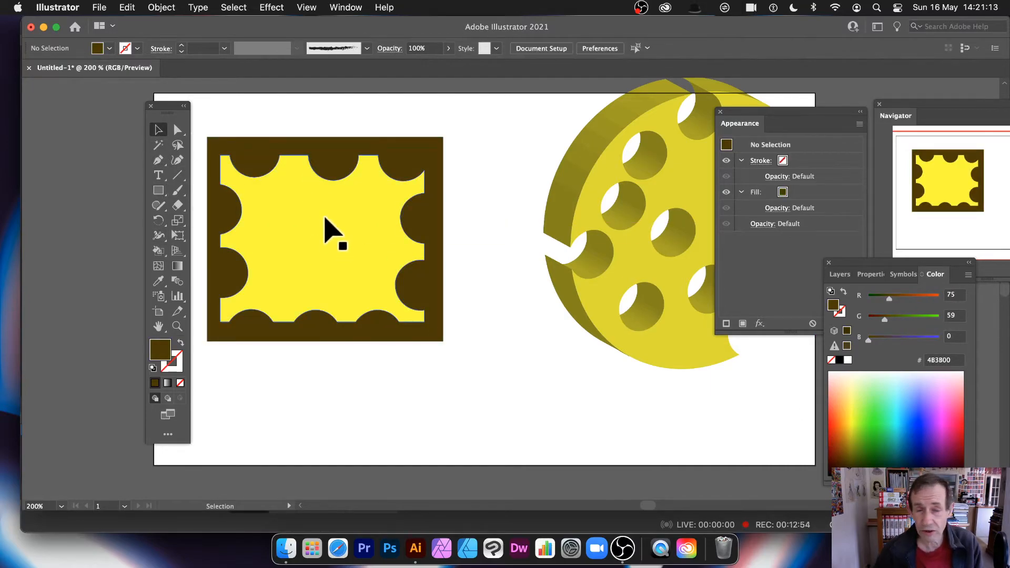
Step: Delete the notched yellow shape together with its brown background rectangle
left_click(325, 243)
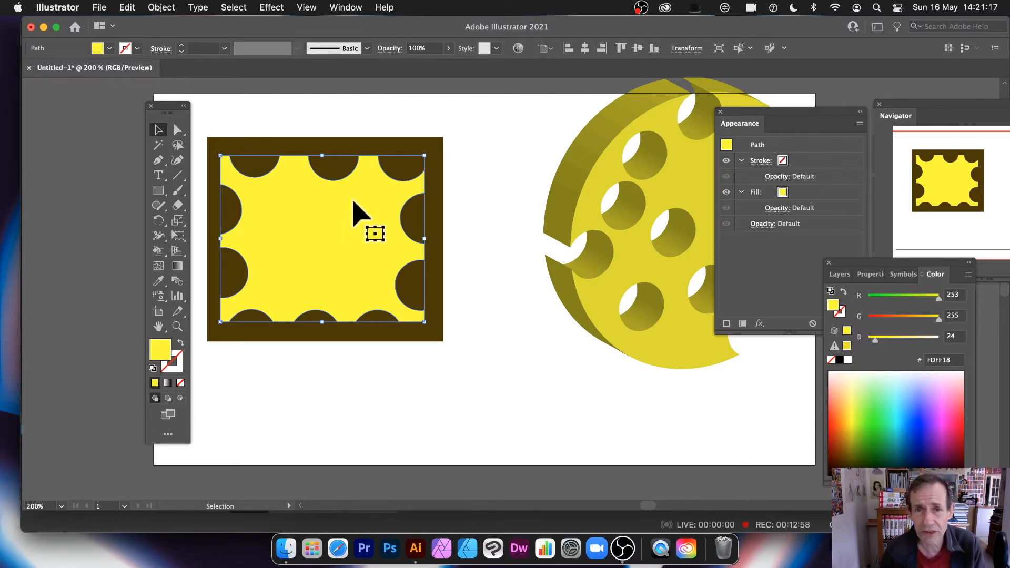
left_click_drag(202, 111, 519, 384)
key("Delete")
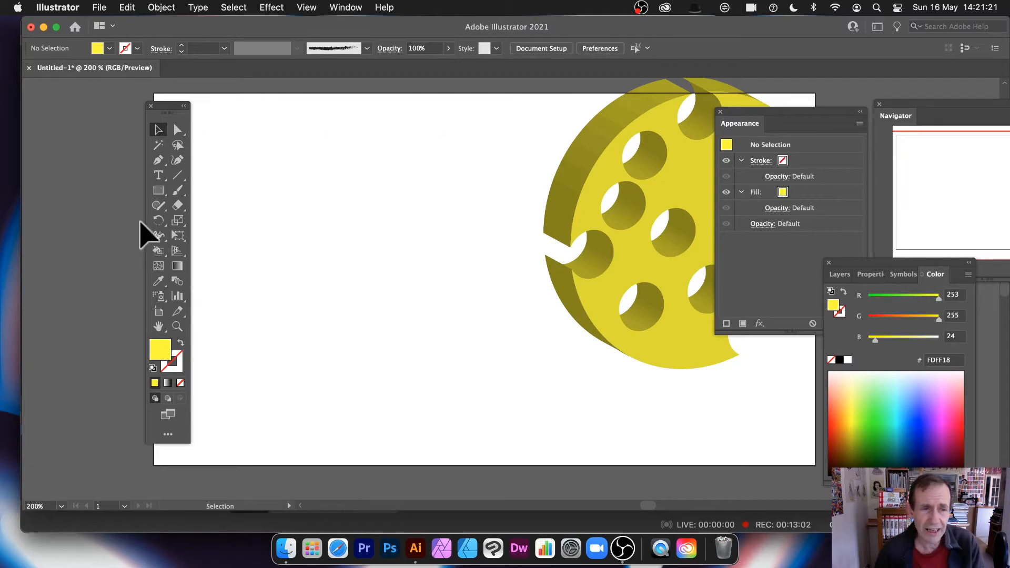
Step: Draw a large rectangle beside the 3D disc and fill it with the blue swirl pattern swatch
left_click(158, 190)
left_click_drag(283, 171, 524, 356)
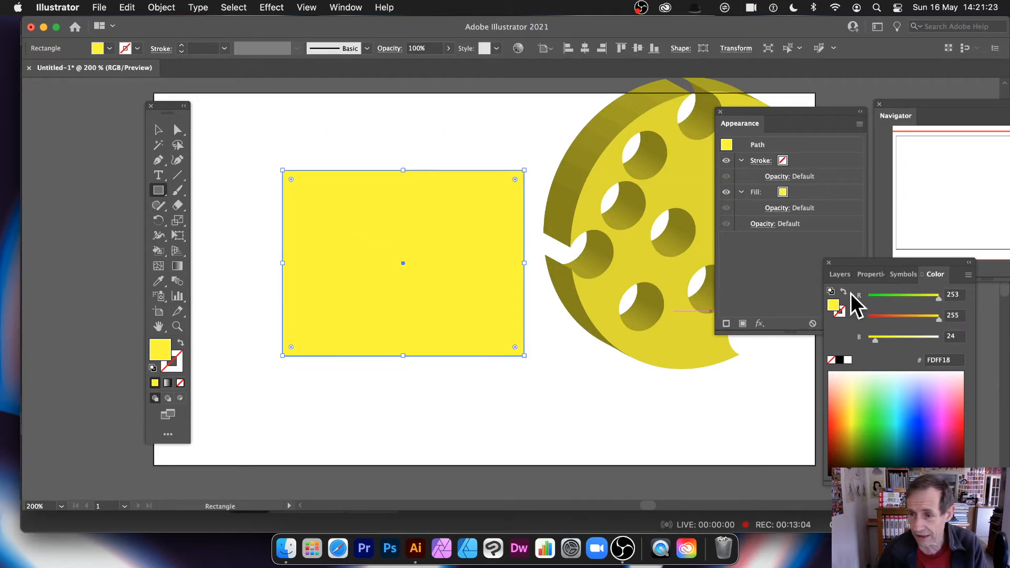
left_click(346, 7)
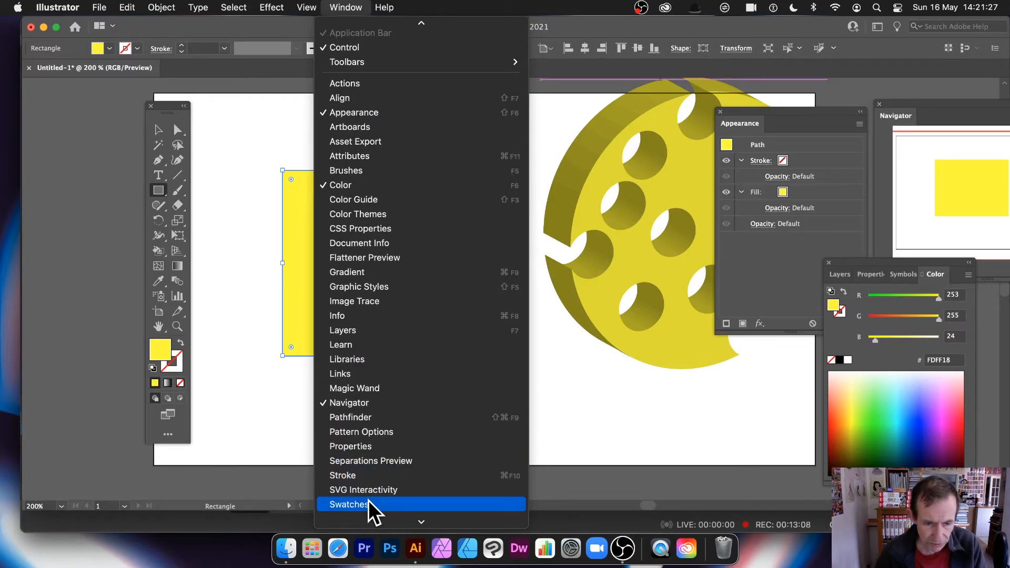
left_click(369, 501)
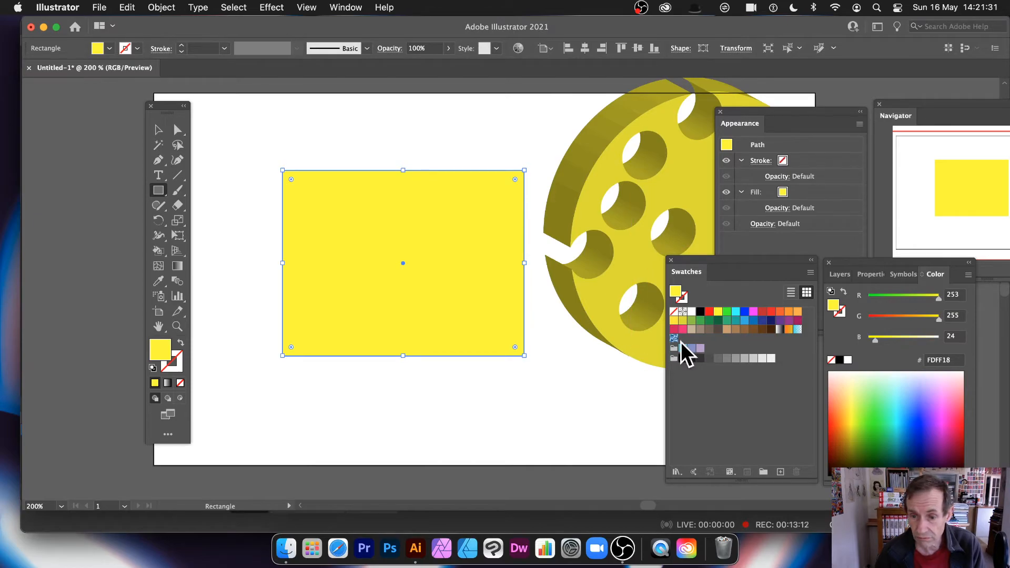
left_click(674, 337)
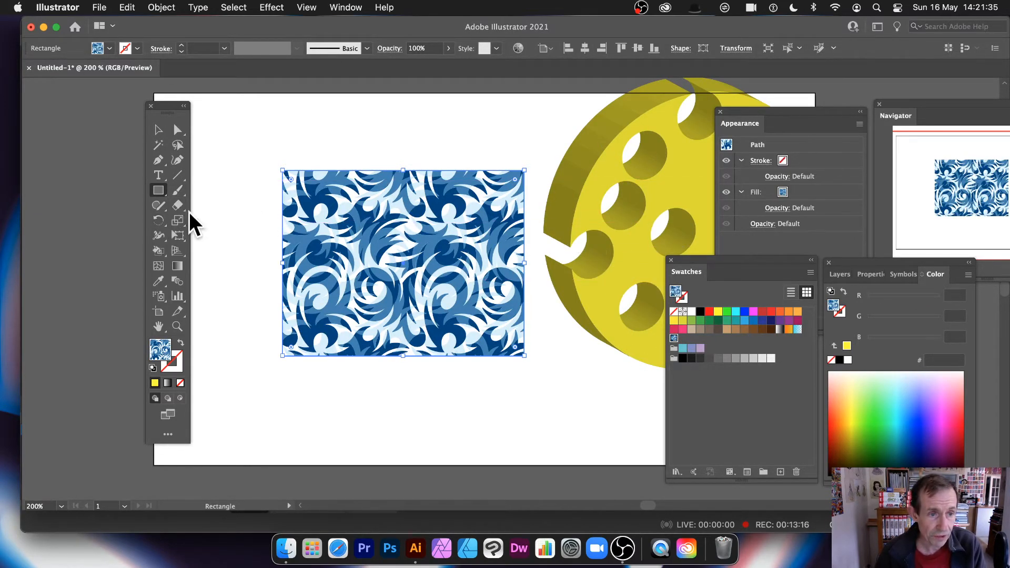
Step: Erase two diagonal bands across the patterned rectangle to split it into three separate pieces
left_click(177, 205)
left_click_drag(417, 147, 268, 292)
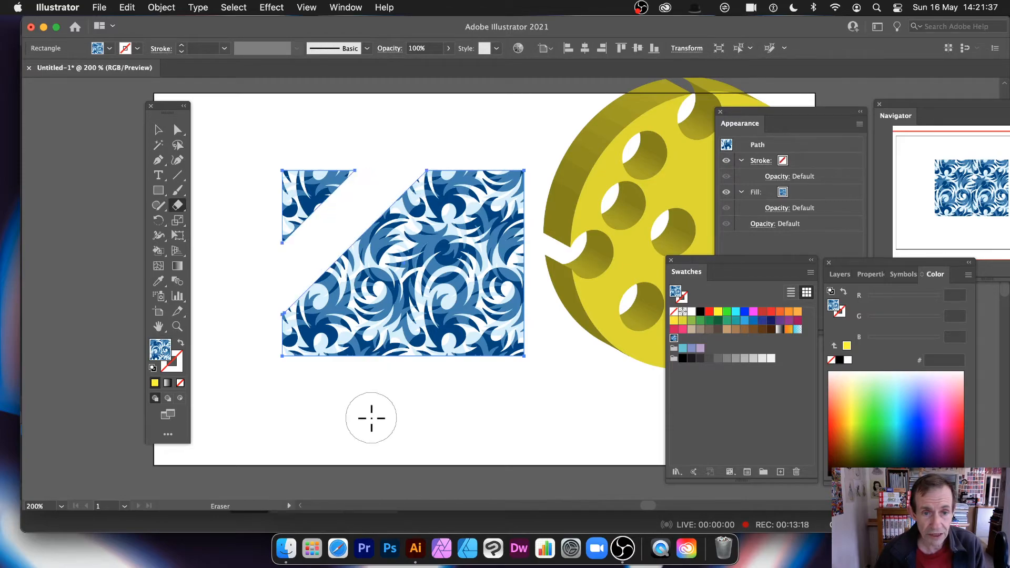
left_click_drag(487, 131, 421, 433)
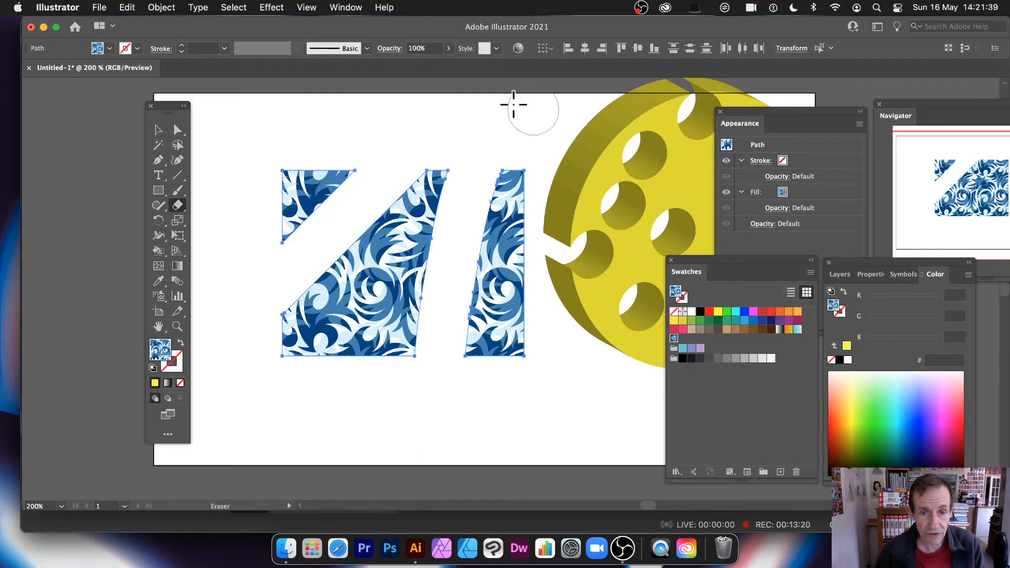
Step: Fill the corner triangle with the white-to-black gradient, the middle piece with the orange gradient and the remaining piece with the light blue gradient
left_click(158, 130)
left_click(385, 154)
mouse_move(310, 189)
left_mouse_down()
mouse_move(282, 162)
mouse_move(305, 193)
left_mouse_up()
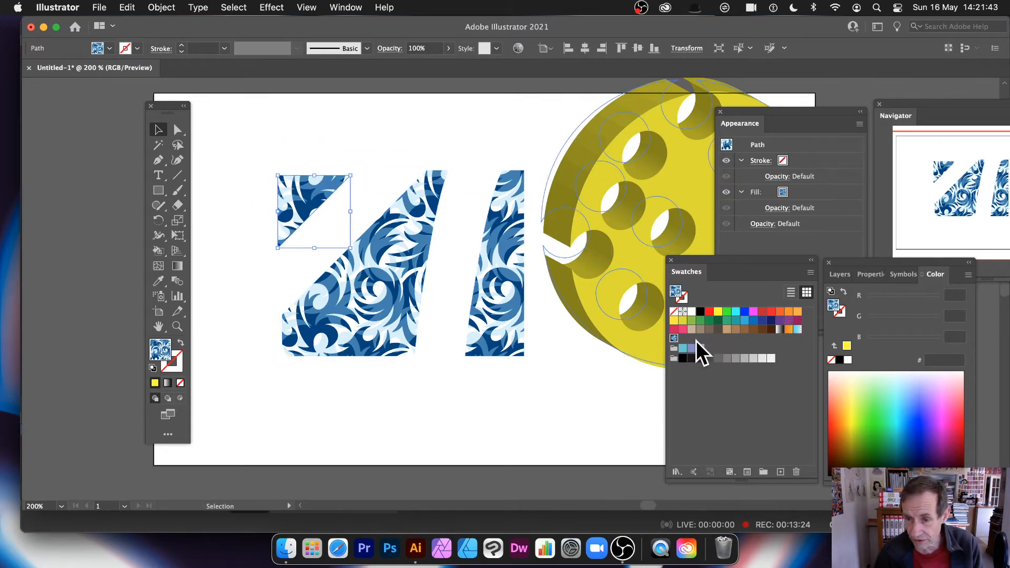
left_click(780, 330)
left_click(428, 289)
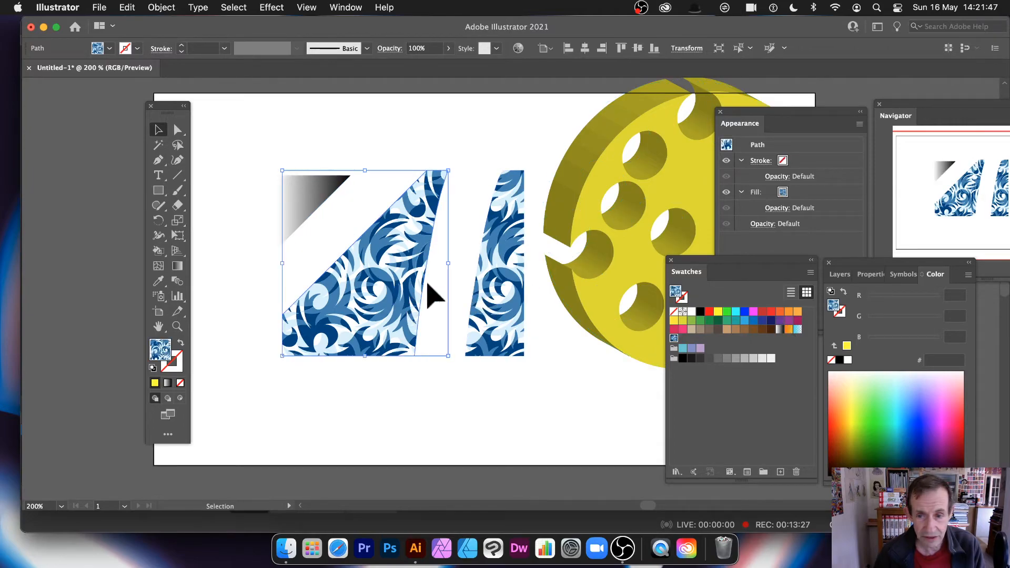
left_click(787, 330)
left_click(514, 303)
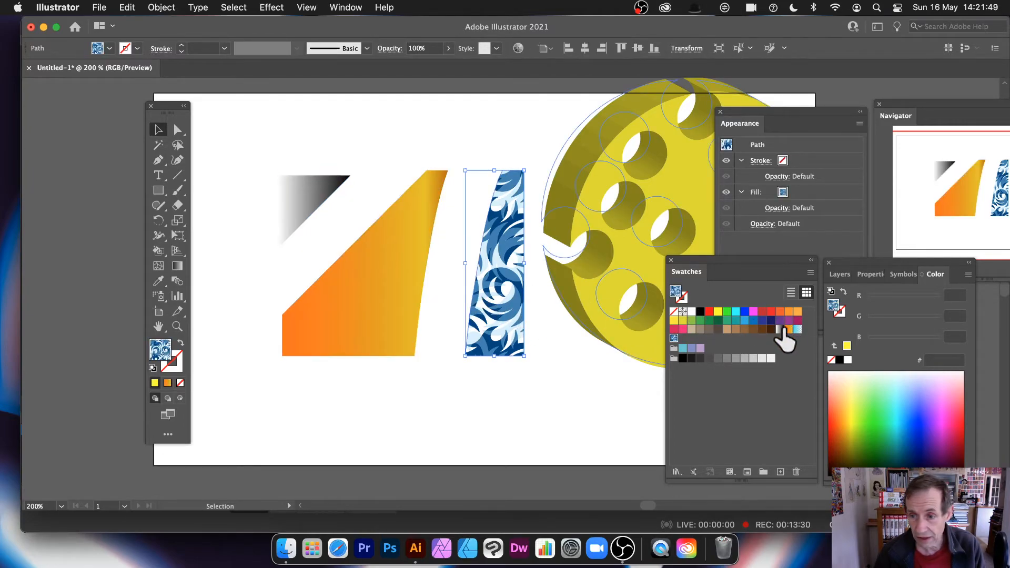
left_click(798, 329)
Step: Move the light blue piece and the triangle onto the orange piece, enlarging both so that all three overlap
left_click_drag(525, 263, 367, 299)
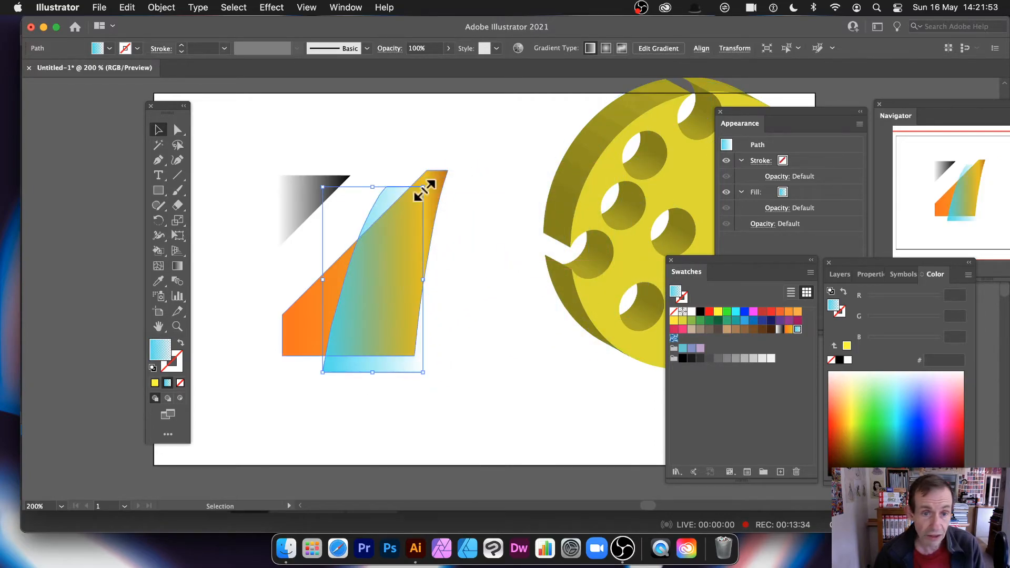
left_click_drag(423, 186, 499, 130)
left_click_drag(305, 190, 330, 251)
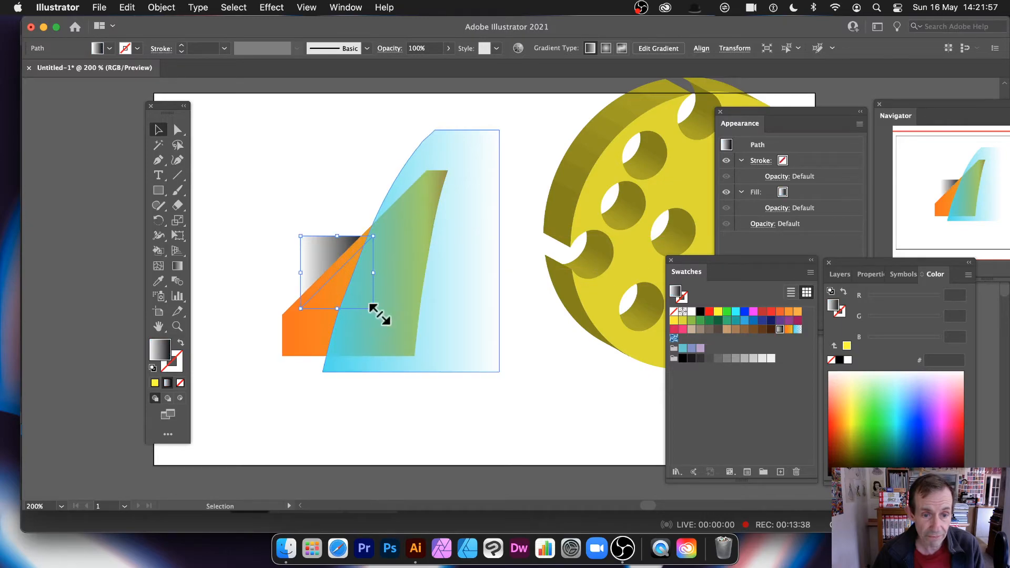
left_click_drag(379, 315, 421, 345)
Step: Try the Darken and Color Dodge blending modes on the three overlapping pieces, then set them to Difference
left_click_drag(235, 175, 499, 394)
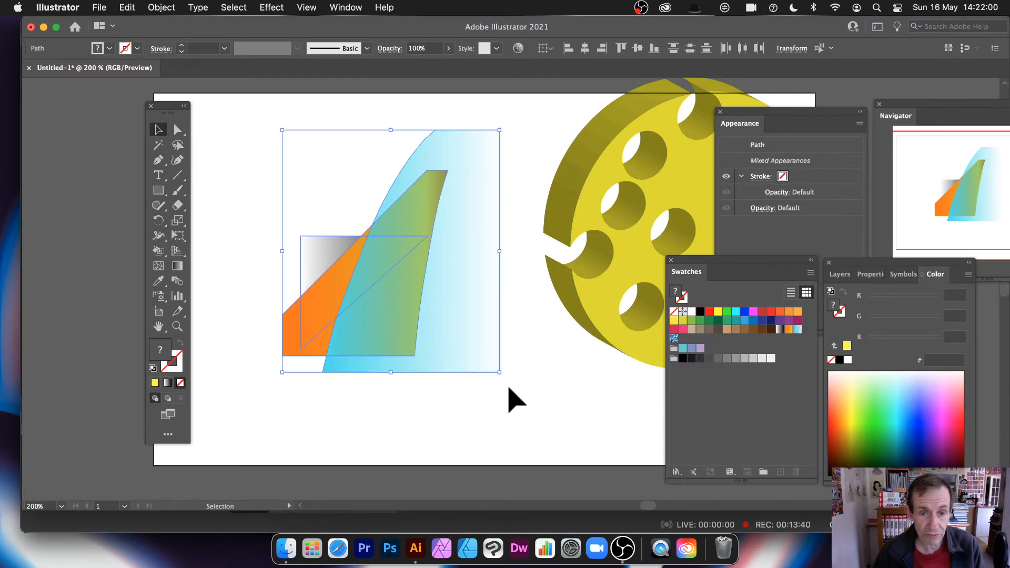
left_click(389, 48)
left_click(289, 71)
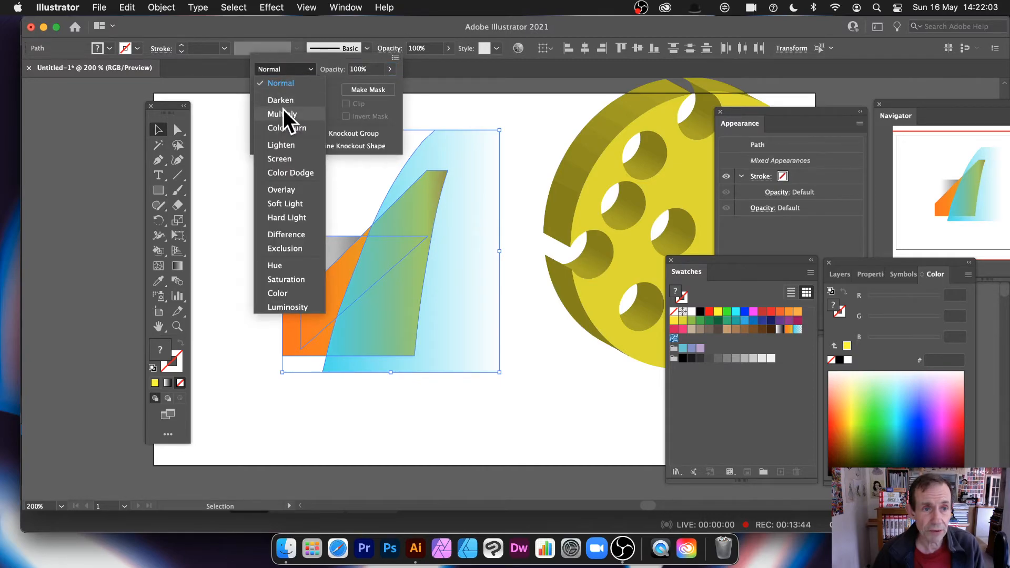
left_click(283, 100)
left_click(291, 68)
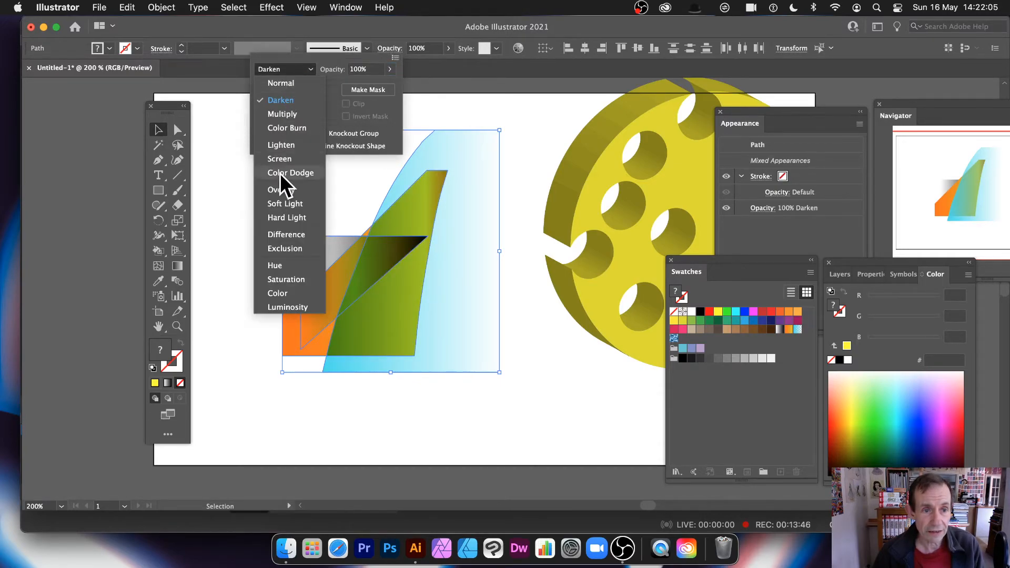
left_click(281, 173)
left_click(289, 68)
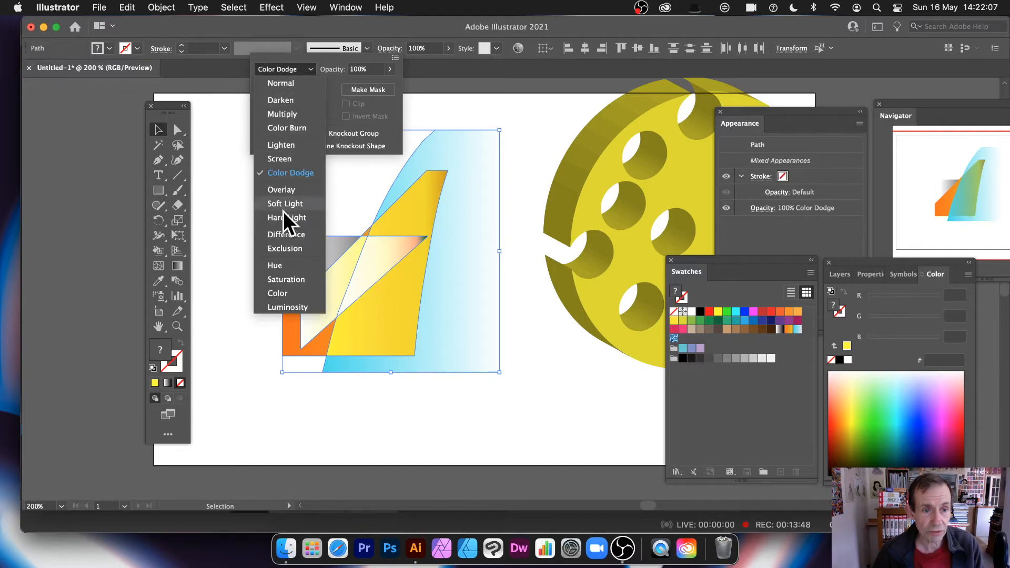
left_click(285, 230)
left_click(237, 184)
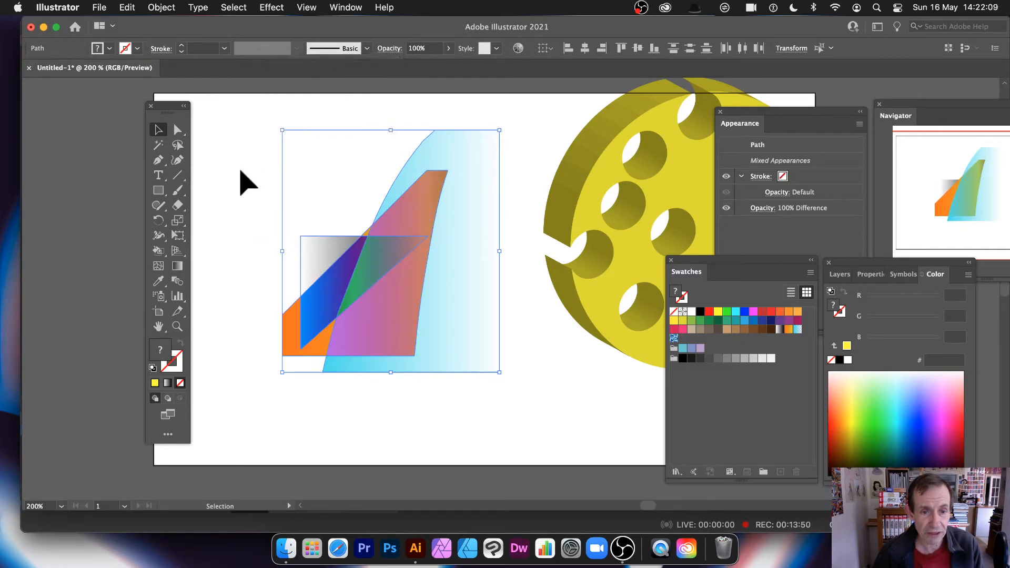
left_click_drag(244, 126, 503, 382)
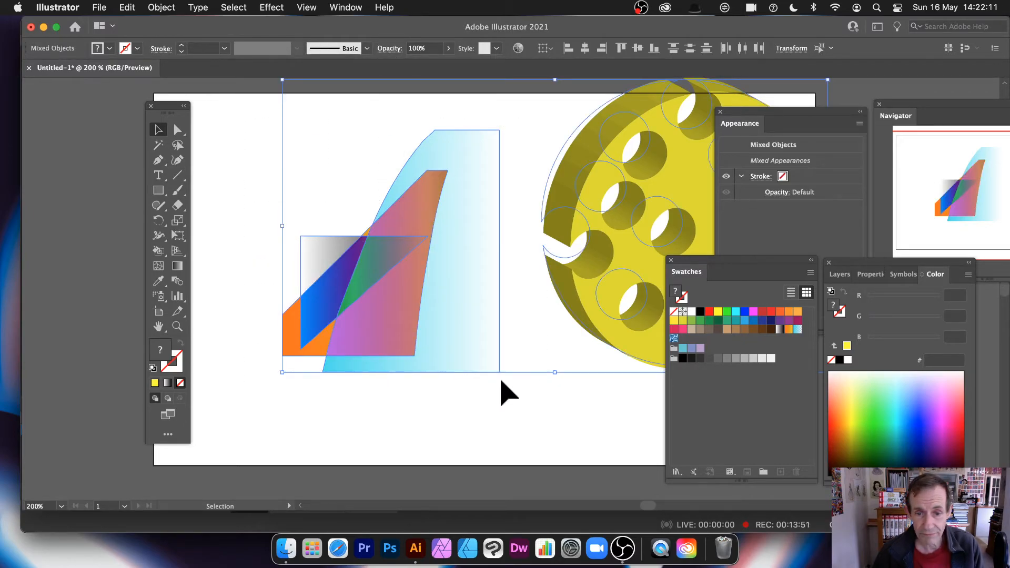
left_click(401, 383)
left_click_drag(613, 286, 713, 222)
key("super+z")
Step: Select the three overlapping pieces, scale them down slightly, and erase a curved diagonal band across all of them
left_click_drag(248, 106, 476, 366)
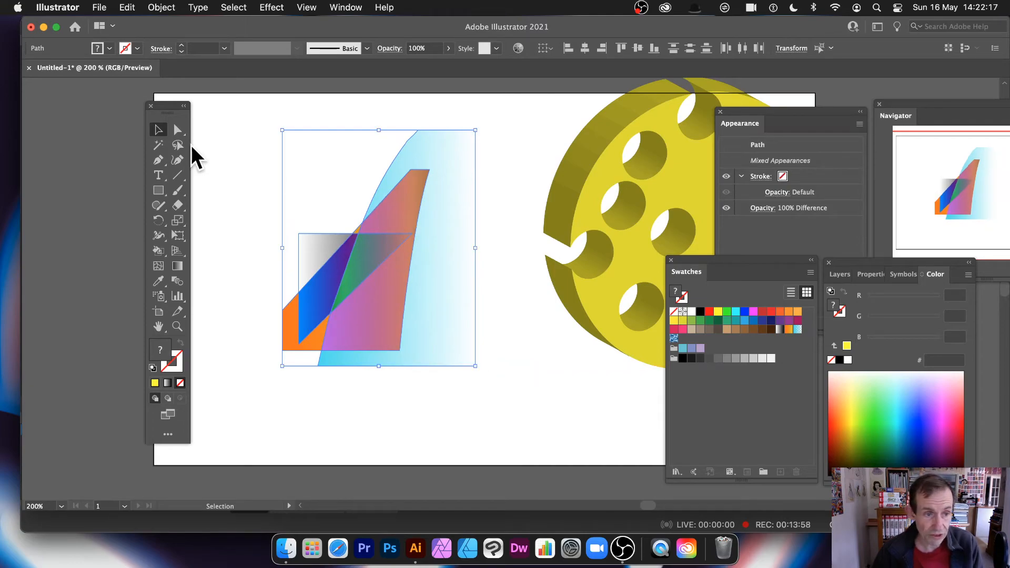
left_click(181, 207)
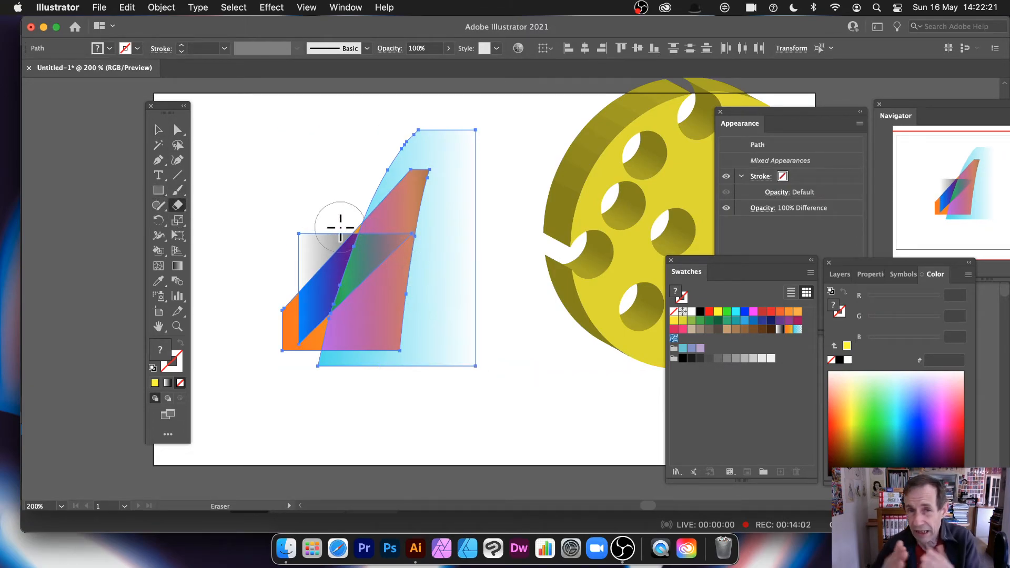
left_click_drag(319, 201, 484, 349)
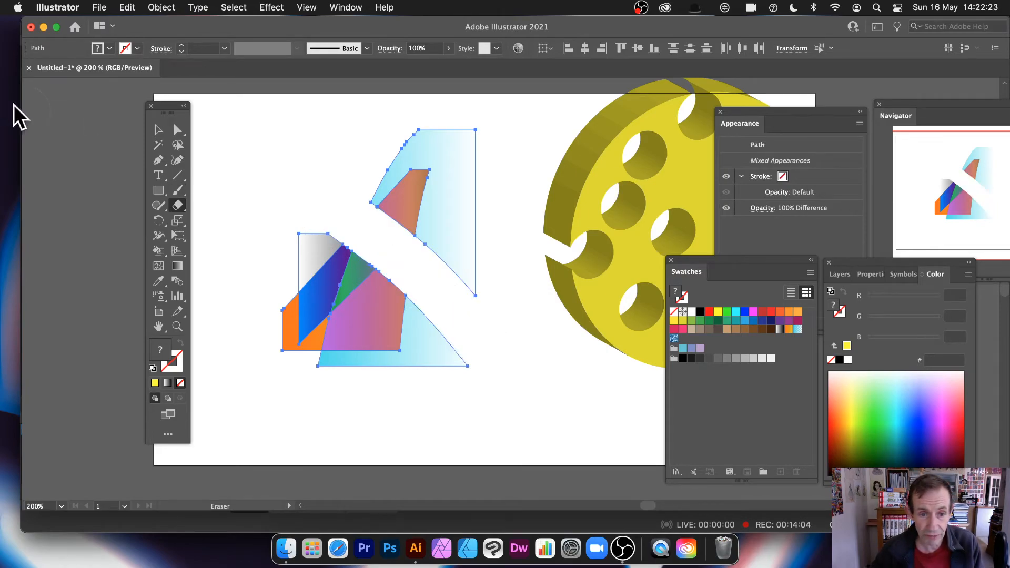
Step: Move the lower light blue piece slightly to the right relative to the other cut pieces
left_click(157, 132)
left_click(252, 183)
left_click(415, 198)
left_click(479, 173)
left_click(424, 199)
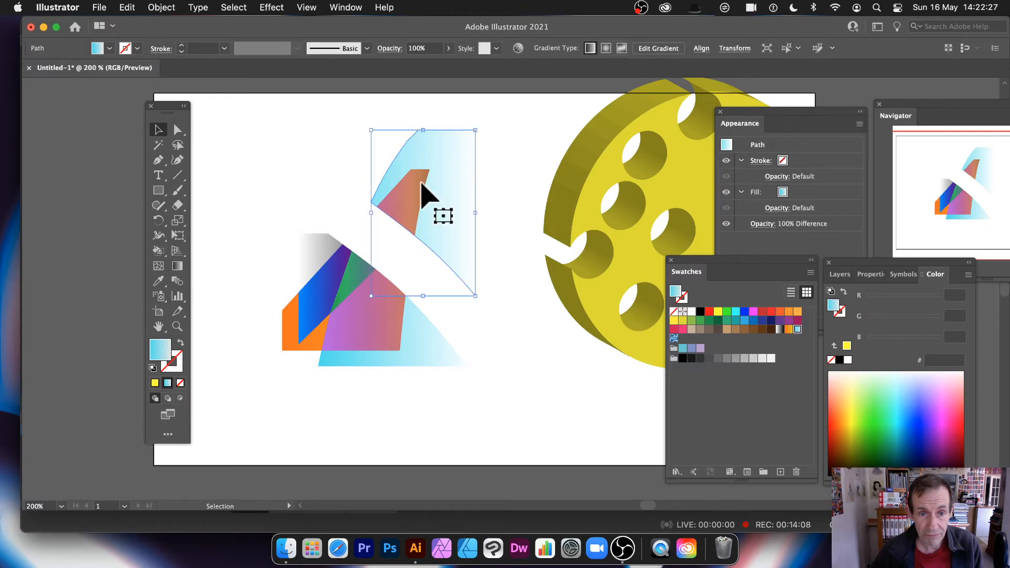
left_click_drag(240, 114, 514, 401)
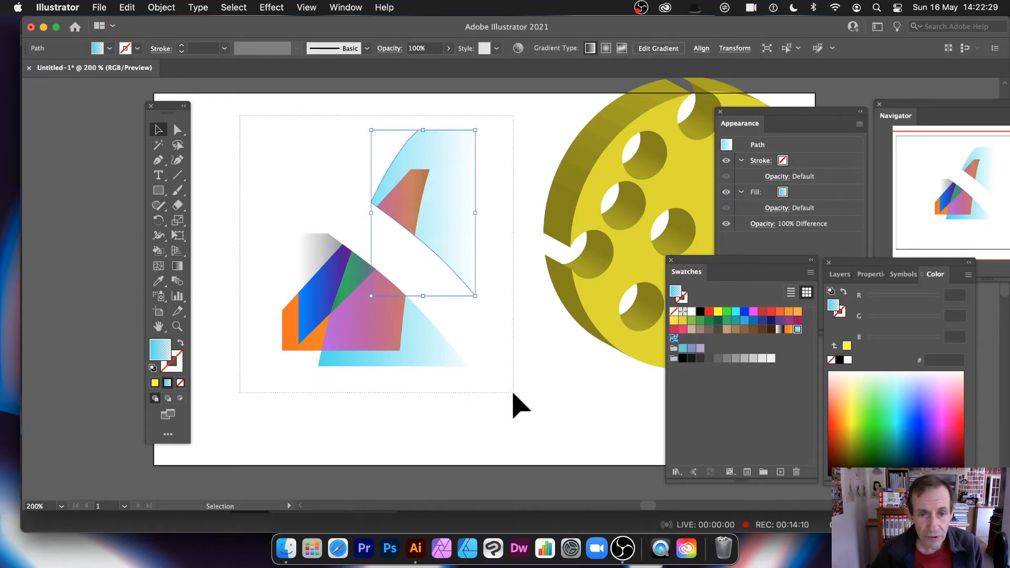
left_click(167, 7)
left_click(521, 266)
mouse_move(371, 323)
left_mouse_down()
mouse_move(402, 343)
mouse_move(383, 323)
left_mouse_up()
left_click(214, 101)
Step: Select all the cut gradient pieces, narrow them horizontally, and turn them into a Radial Repeat
left_click_drag(253, 108, 494, 399)
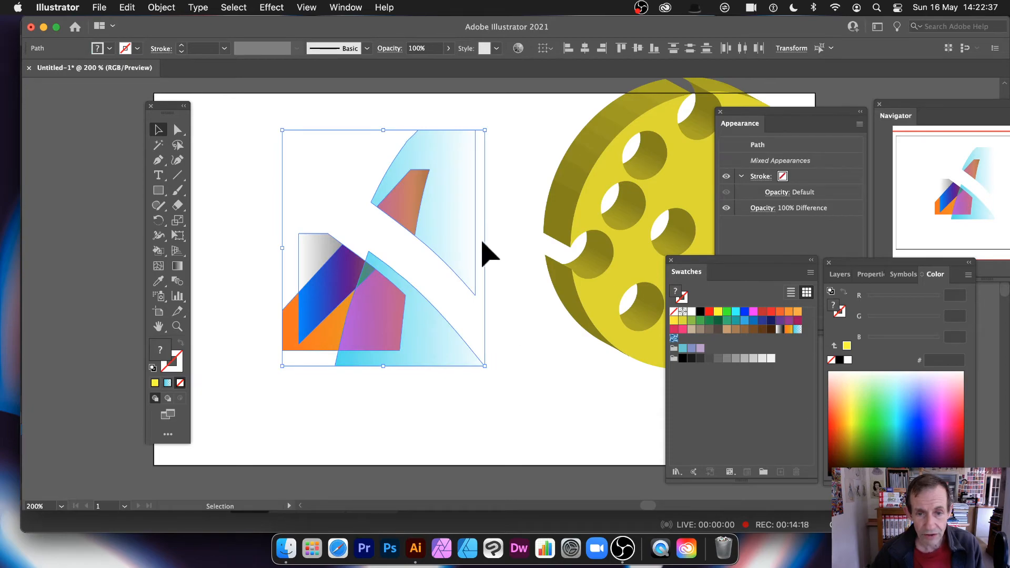
left_click_drag(488, 250, 437, 247)
left_click(161, 8)
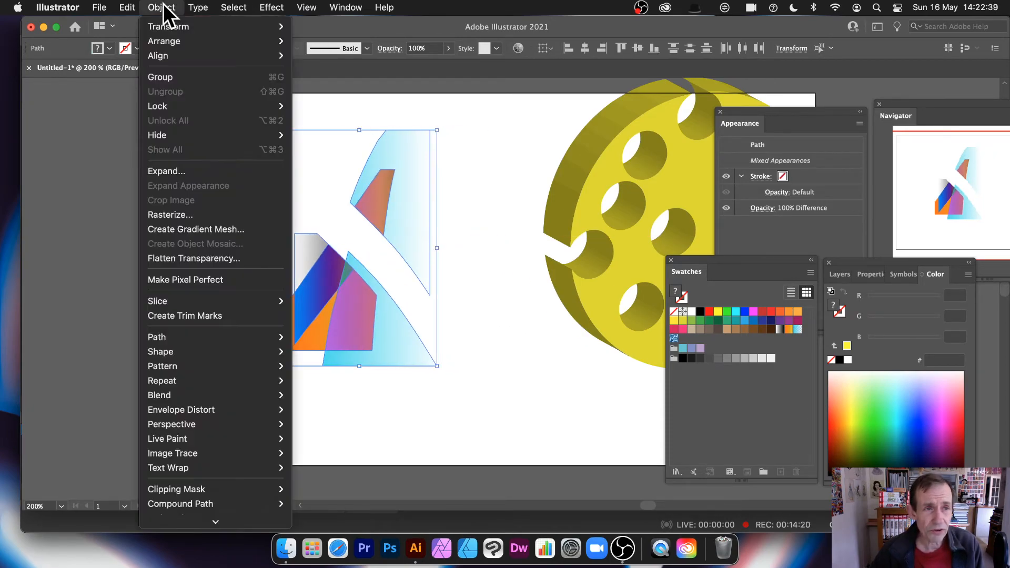
mouse_move(175, 378)
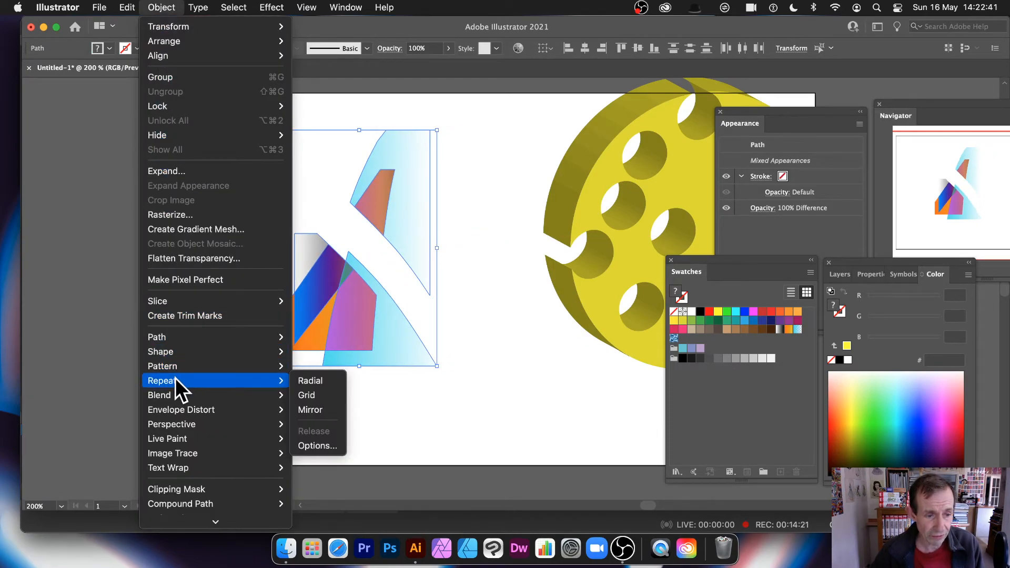
left_click(321, 380)
Step: Tighten the radial repeat to a radius of about 118 pt, reposition it, and increase it to 14 instances
left_click_drag(418, 337, 459, 203)
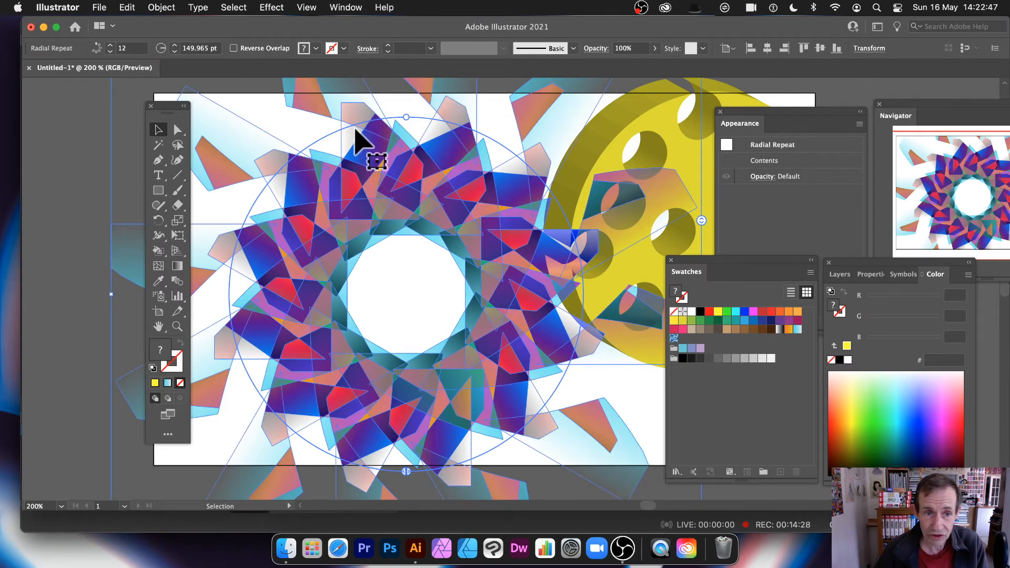
left_click_drag(406, 116, 372, 159)
left_click_drag(424, 275, 330, 256)
left_click_drag(563, 212, 559, 227)
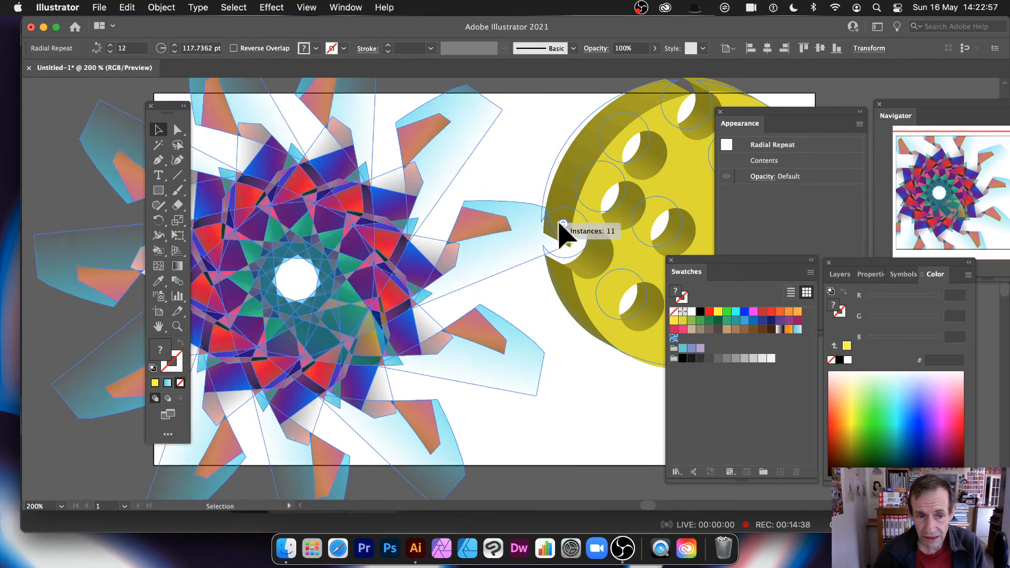
Step: Delete the yellow 3D disc and move the radial repeat towards the middle of the artboard
left_click(654, 195)
key("Delete")
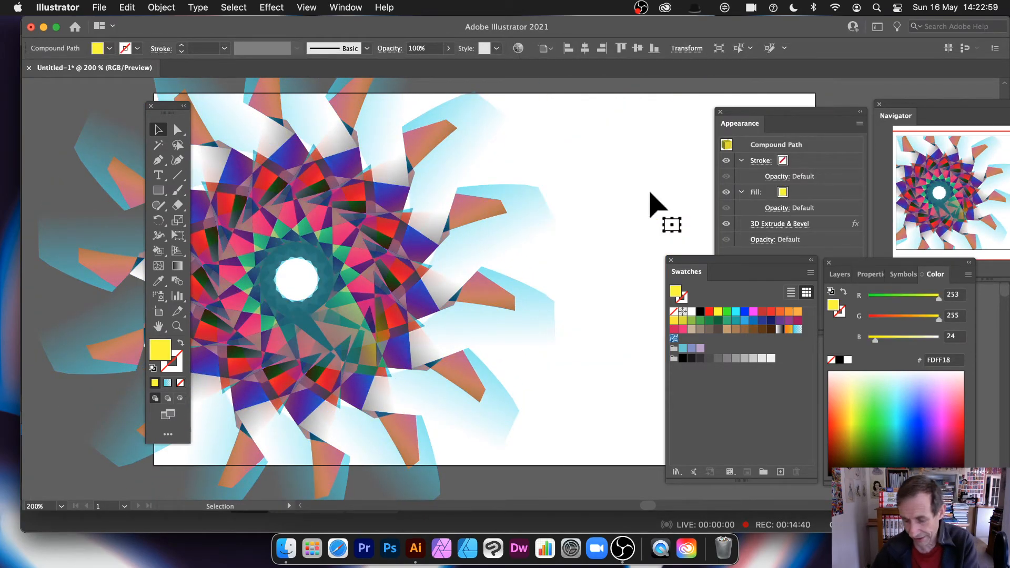
left_click_drag(336, 237, 461, 218)
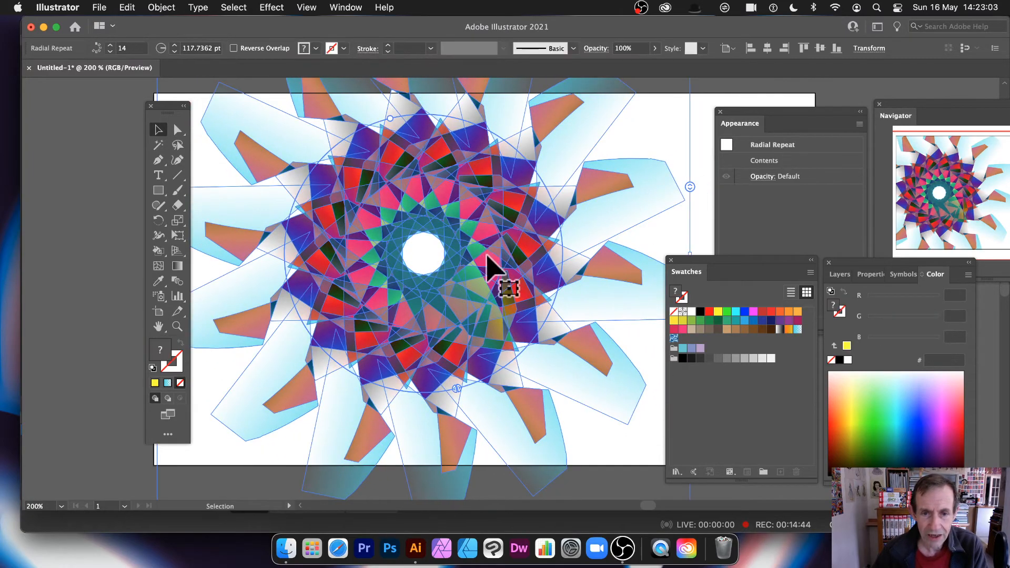
Step: Open the radial repeat for editing, shift its source artwork slightly outward, and erase a band across the light blue piece
double_click(582, 226)
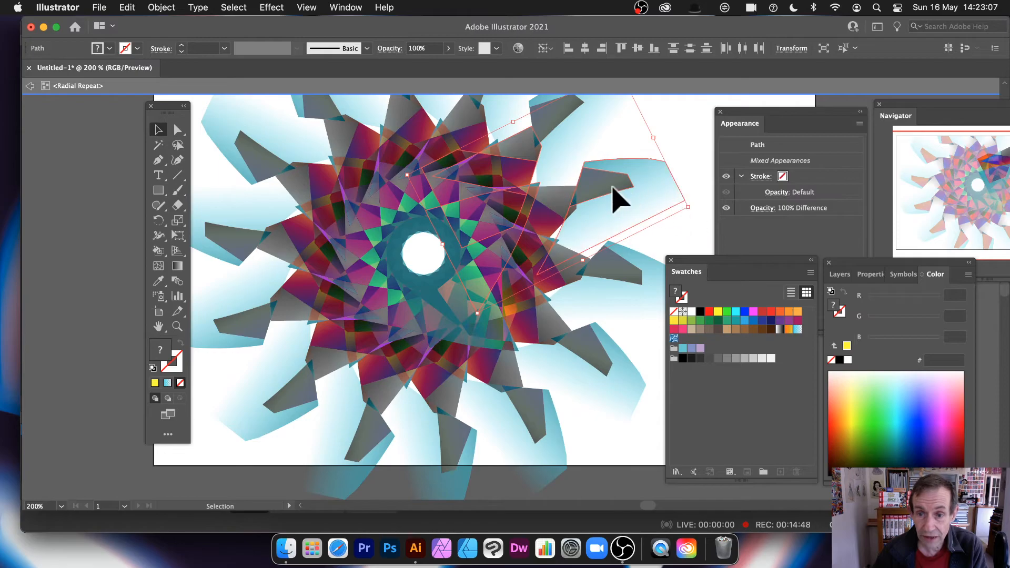
mouse_move(604, 219)
left_mouse_down()
mouse_move(572, 192)
mouse_move(582, 226)
mouse_move(627, 223)
mouse_move(619, 229)
mouse_move(614, 214)
left_mouse_up()
left_click(177, 206)
mouse_move(586, 180)
left_mouse_down()
mouse_move(590, 196)
mouse_move(669, 217)
left_mouse_up()
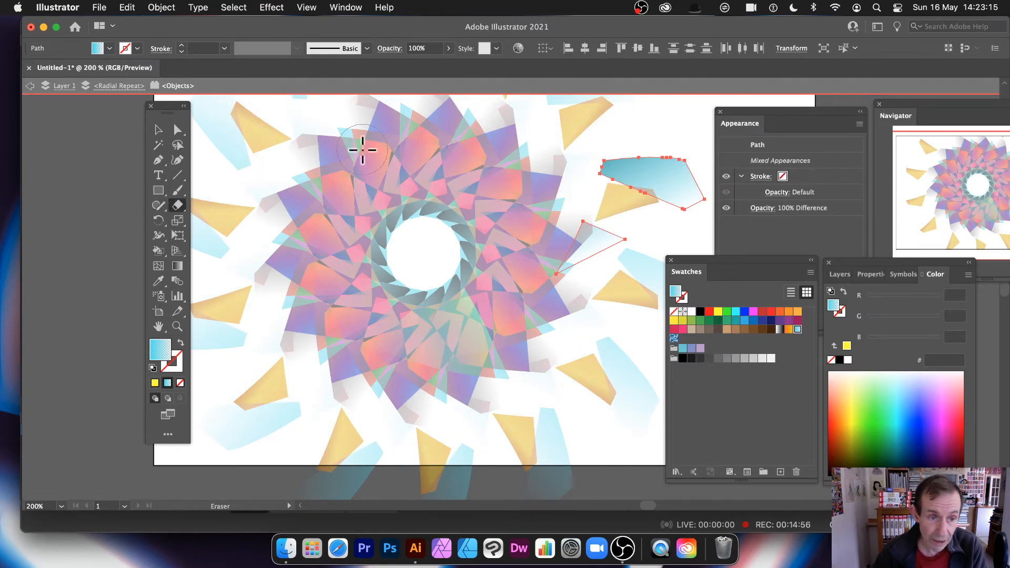
Step: Isolate the orange piece inside the radial repeat, move it outward, and stretch it into a long spike
left_click(157, 130)
double_click(493, 212)
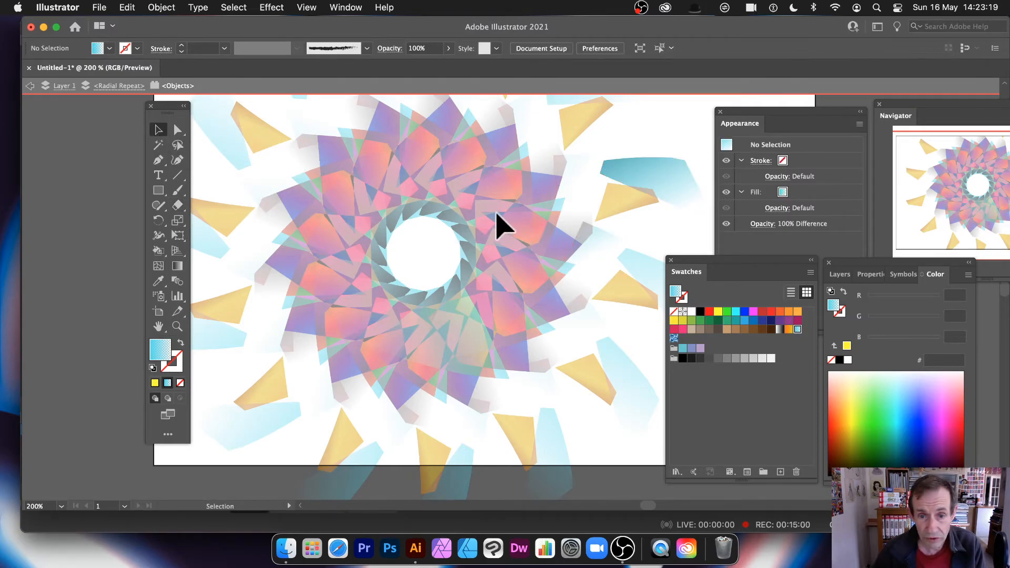
left_click(493, 187)
double_click(494, 186)
left_click_drag(496, 198, 524, 211)
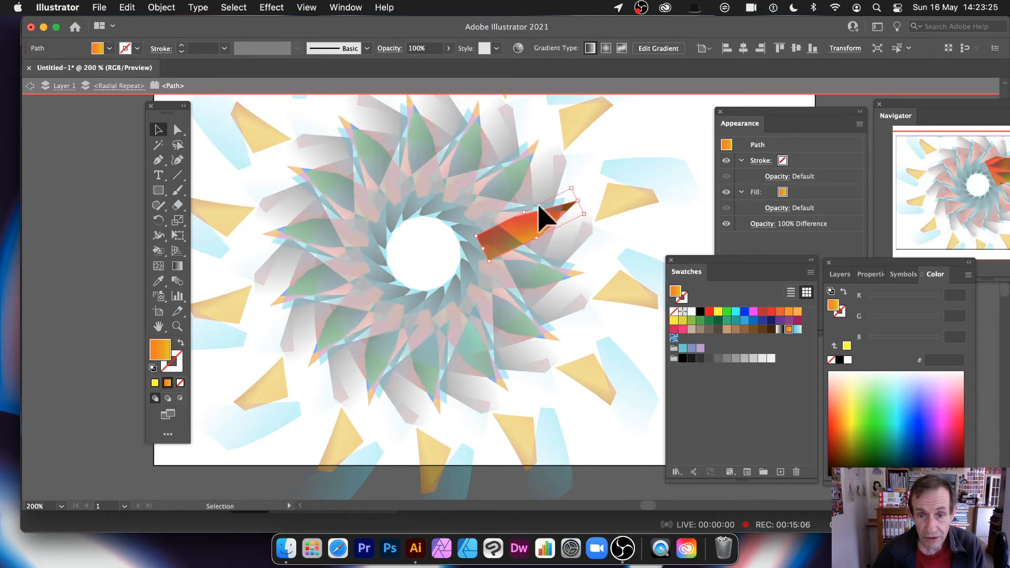
left_click_drag(605, 185, 649, 167)
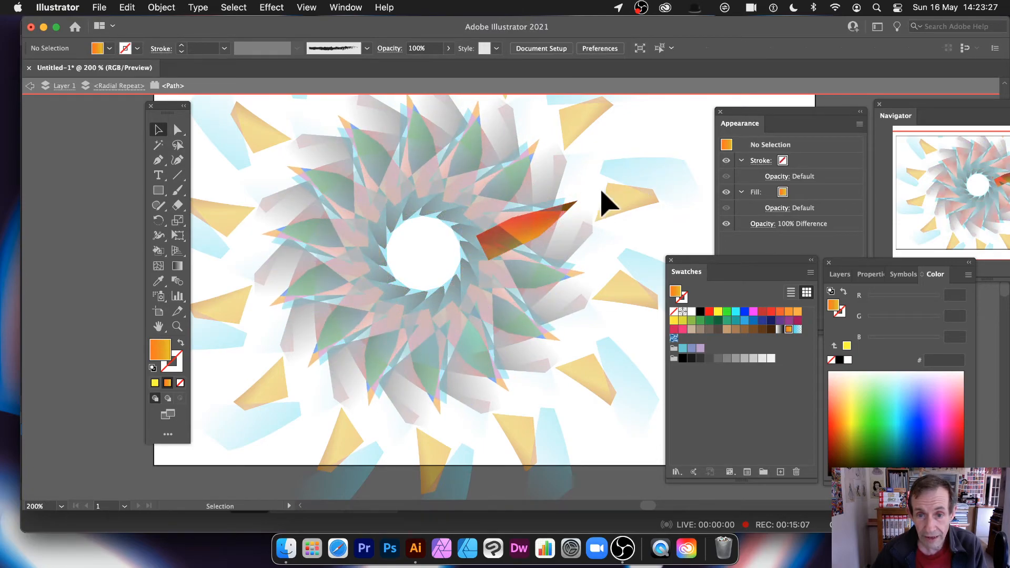
left_click(545, 208)
left_click_drag(582, 203, 672, 153)
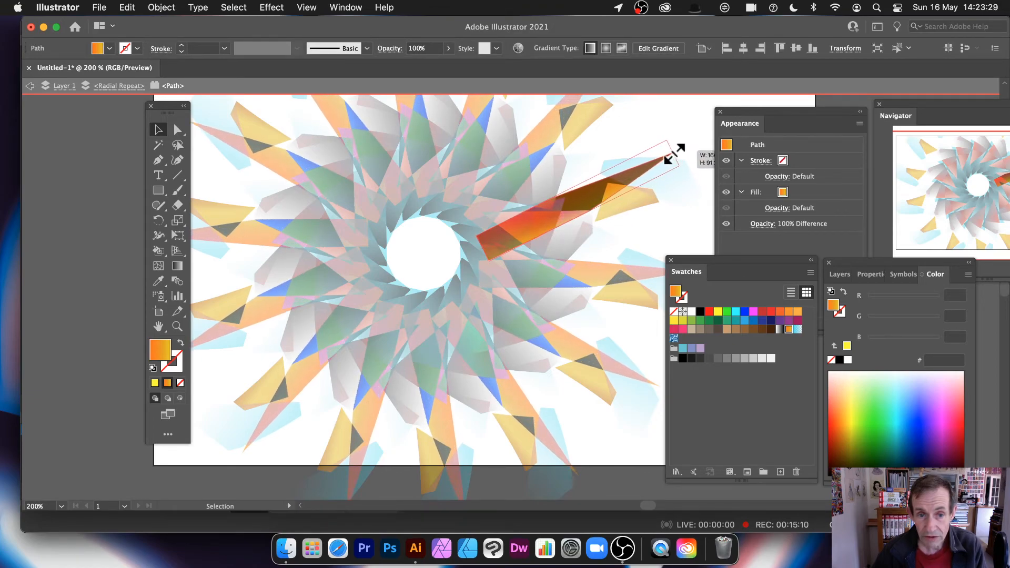
left_click(177, 205)
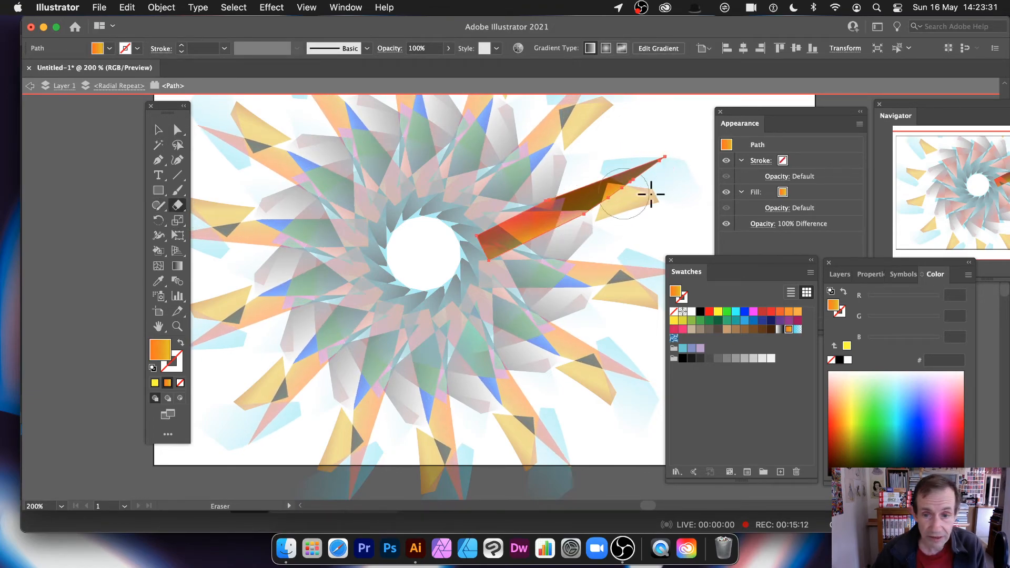
mouse_move(494, 209)
left_mouse_down()
mouse_move(516, 234)
mouse_move(525, 287)
left_mouse_up()
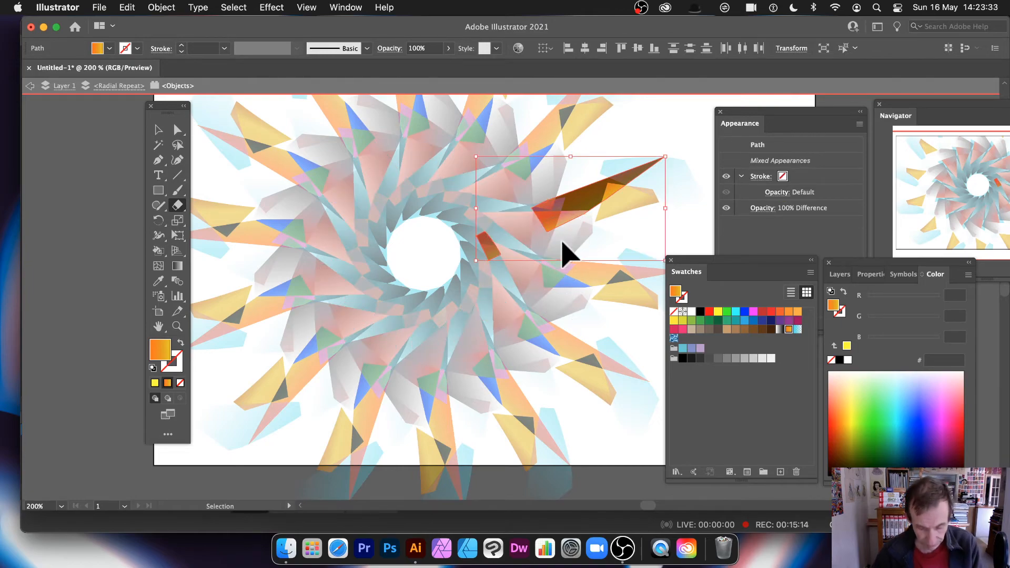
key("super+z")
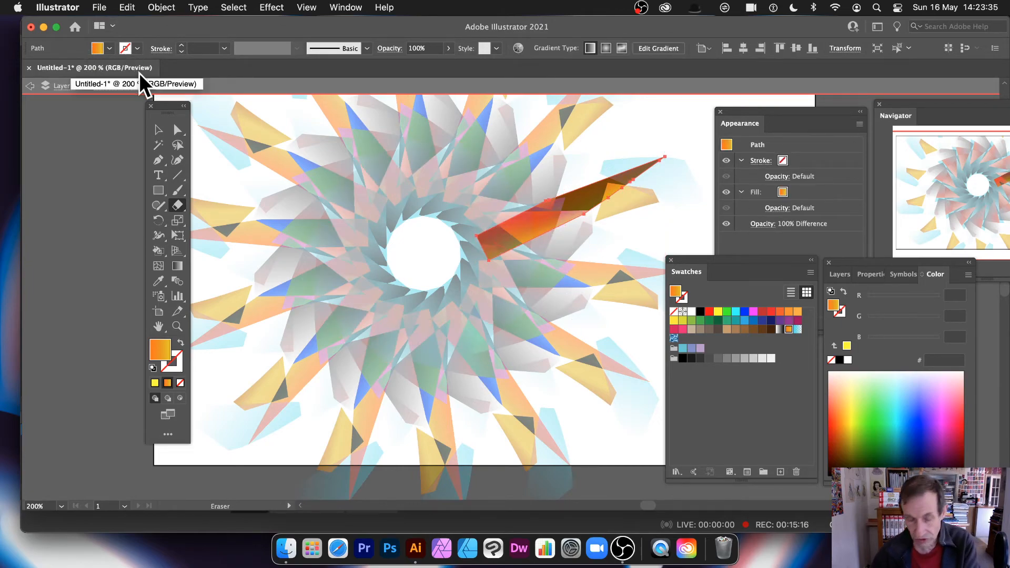
Step: Reduce the Eraser tool's size and erase a zigzag across the orange spike to cut it into separate pieces
double_click(177, 206)
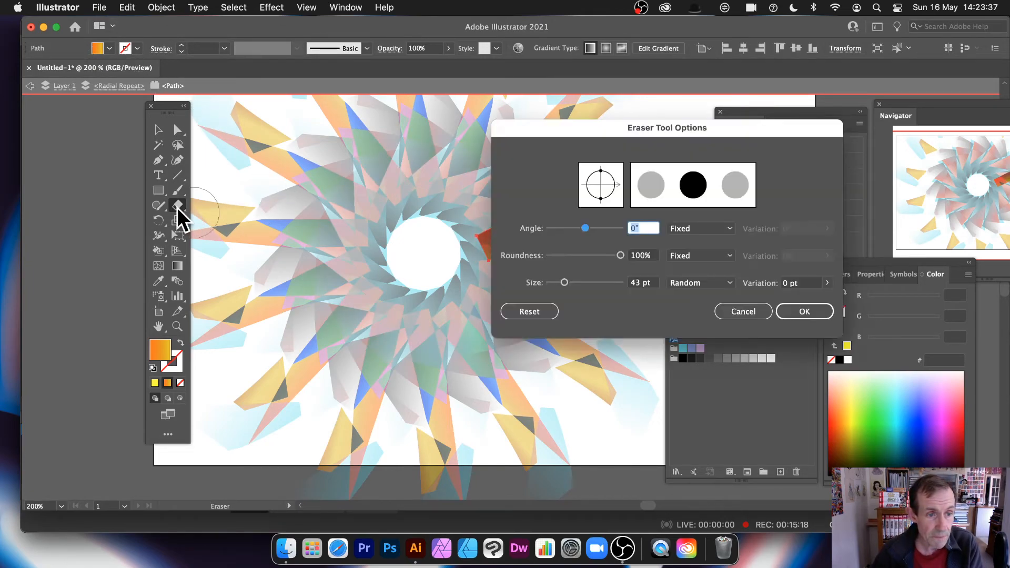
left_click_drag(563, 283, 554, 282)
left_click(817, 312)
mouse_move(507, 217)
left_mouse_down()
mouse_move(534, 174)
mouse_move(569, 232)
mouse_move(581, 169)
mouse_move(615, 242)
left_mouse_up()
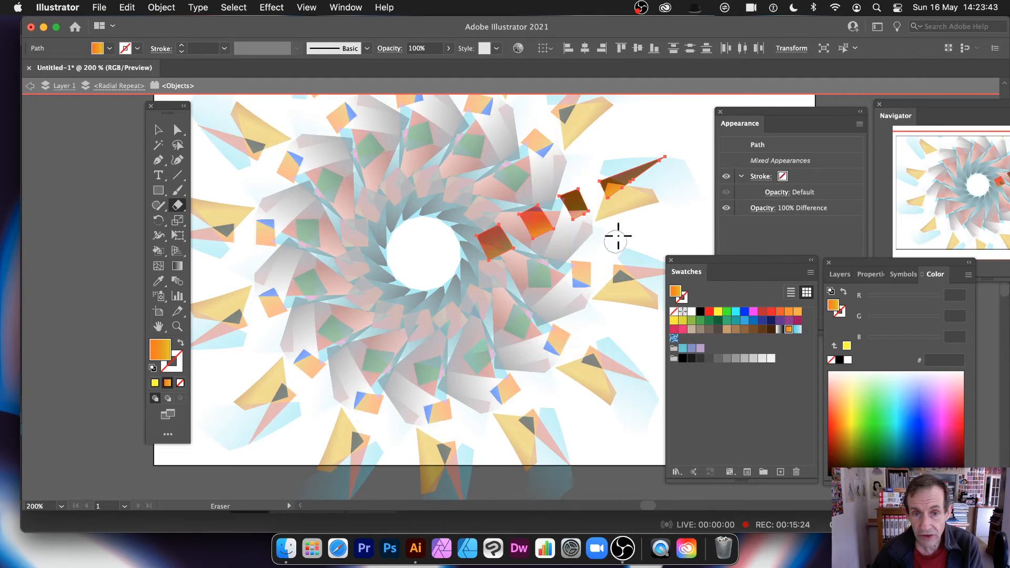
mouse_move(621, 169)
left_mouse_down()
mouse_move(640, 193)
mouse_move(614, 197)
left_mouse_up()
Step: Move the cut orange pieces inward so they overlap near the hub, and stretch one outward into a long spike
left_click(160, 129)
left_click(690, 158)
left_click_drag(651, 165, 681, 144)
left_click_drag(603, 180, 508, 224)
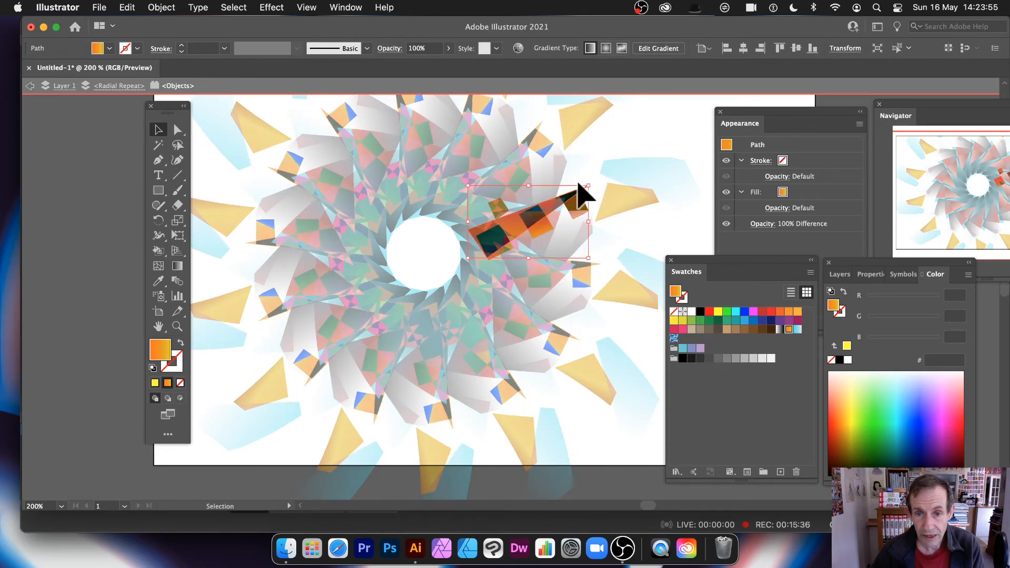
left_click_drag(587, 188, 683, 133)
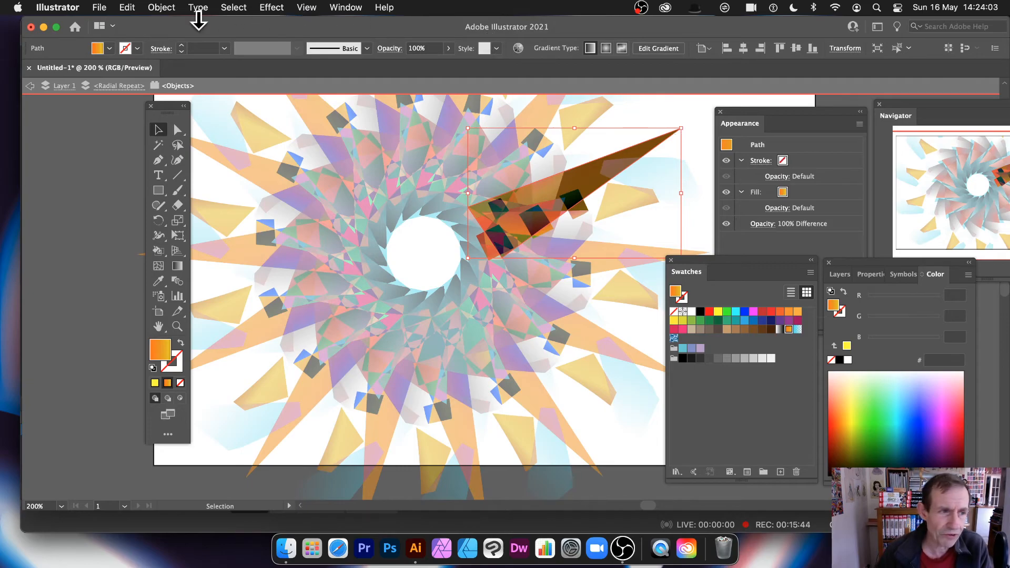
Step: Leave isolation mode and shift the whole radial repeat slightly on the artboard
left_click(30, 85)
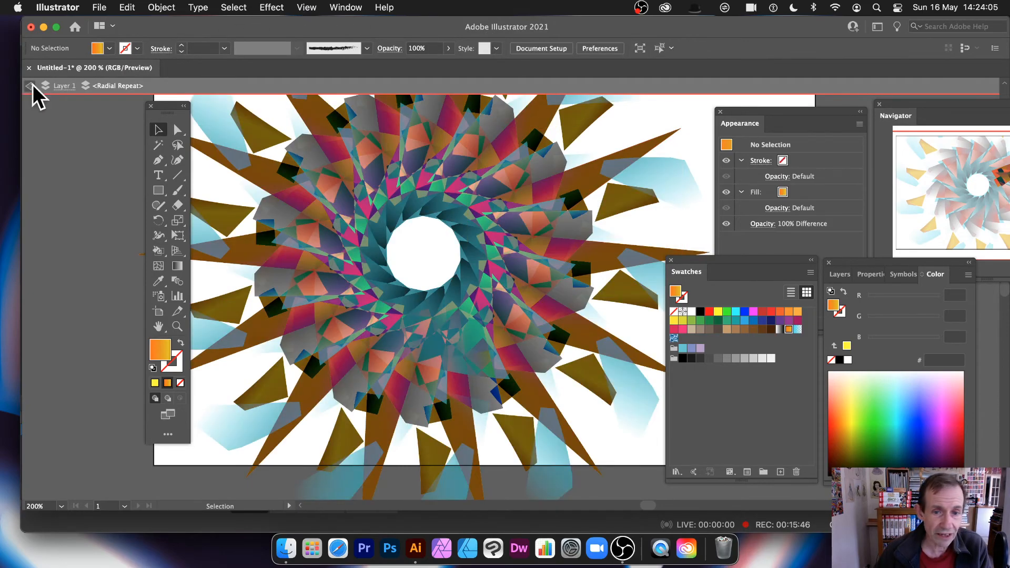
left_click_drag(407, 182, 429, 172)
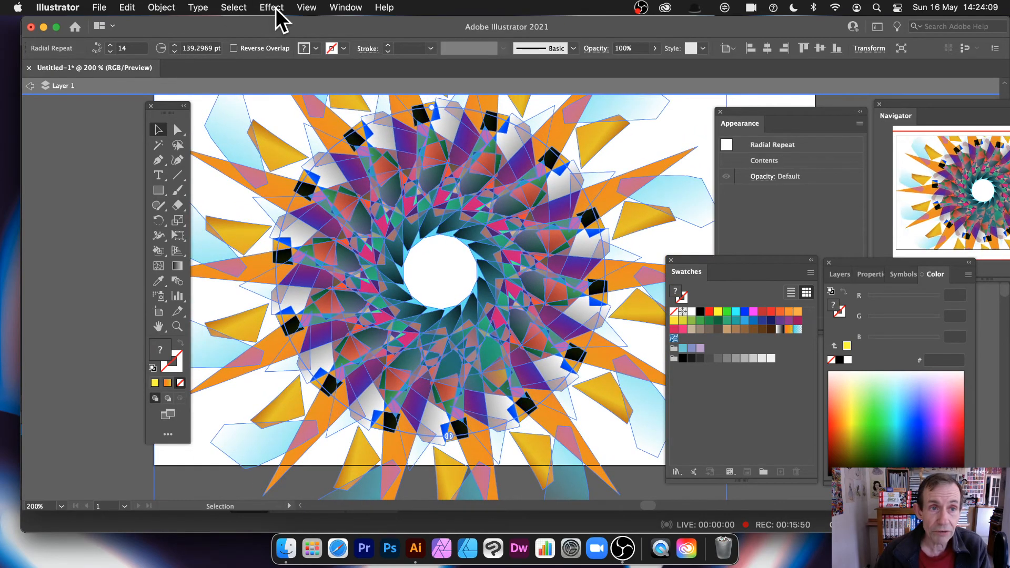
left_click(275, 8)
mouse_move(283, 156)
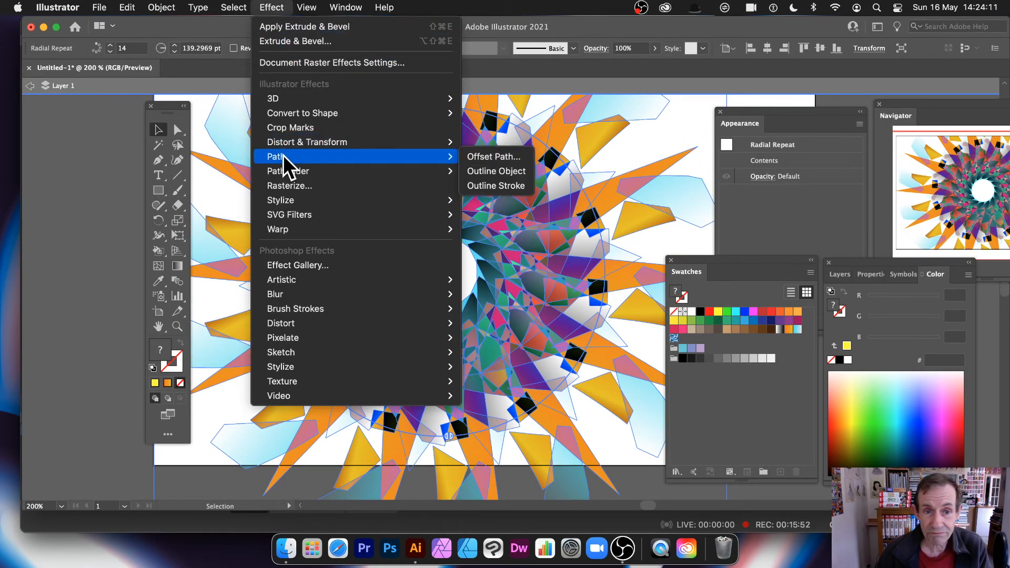
mouse_move(309, 112)
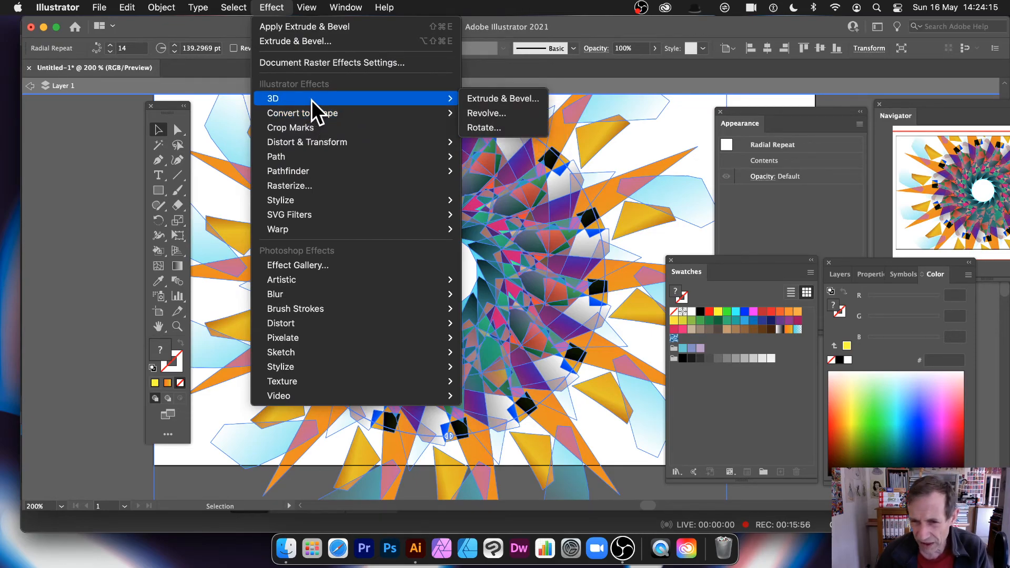
left_click(563, 200)
Step: Scale the radial repeat down to a radius of about 91 pt and place it over the artboard
mouse_move(465, 187)
left_mouse_down()
mouse_move(537, 270)
mouse_move(515, 309)
mouse_move(465, 187)
left_mouse_up()
left_click_drag(209, 119, 410, 318)
left_click_drag(592, 463, 421, 232)
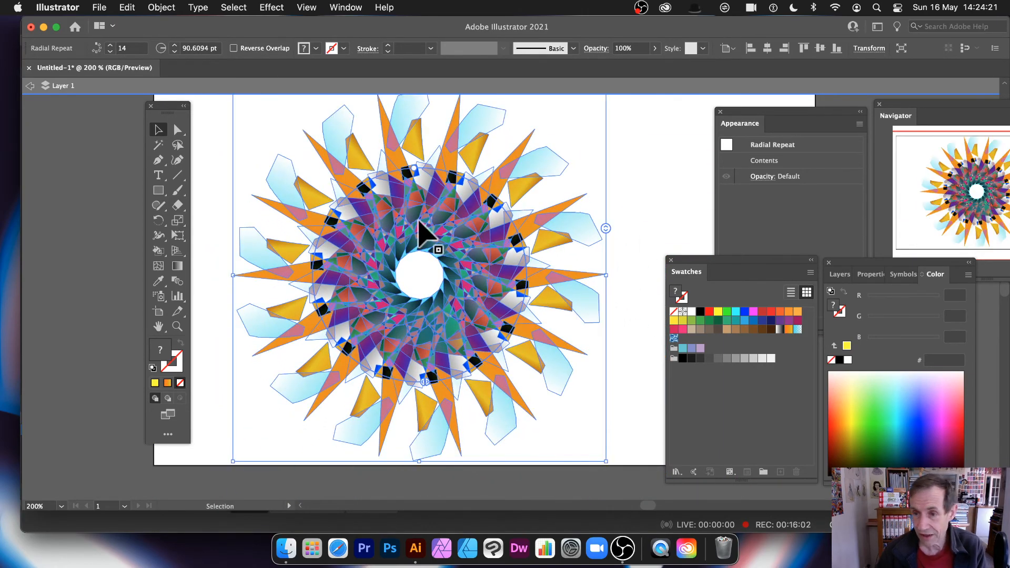
Step: Float the Symbols panel and save the radial repeat as a dynamic Movie Clip symbol named New Symbol
left_click(903, 275)
left_click_drag(903, 277, 630, 158)
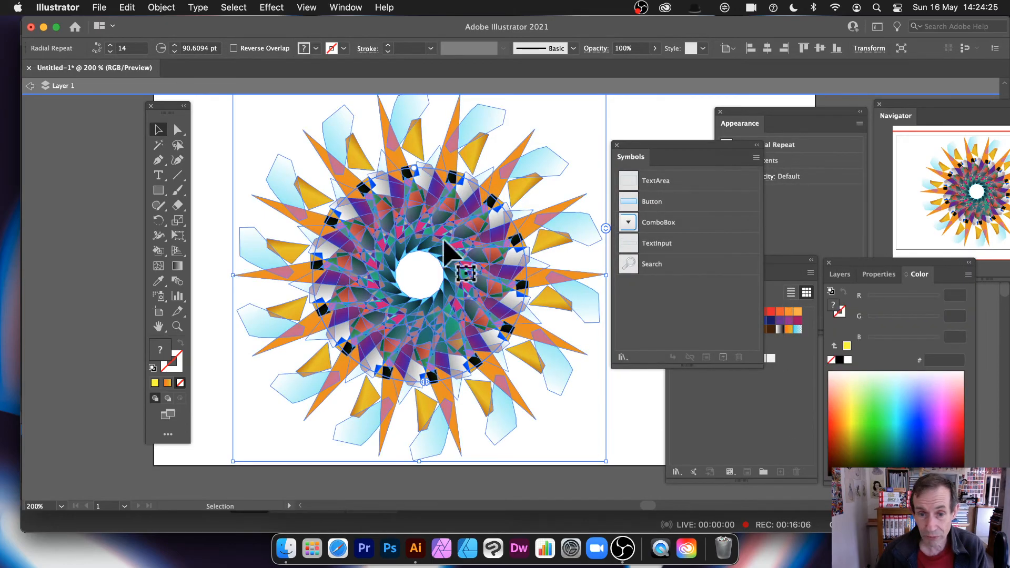
left_click_drag(413, 245, 658, 318)
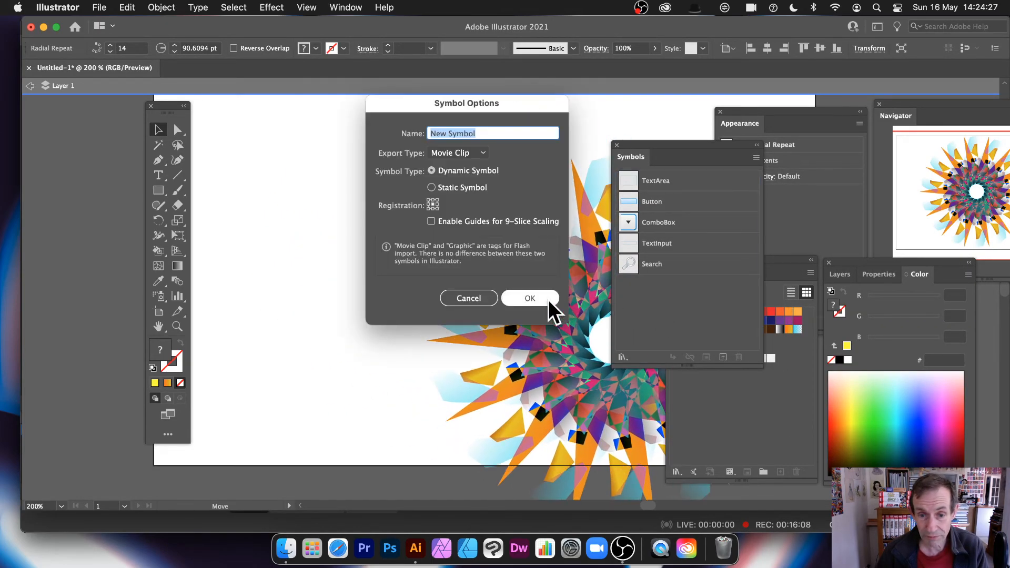
left_click(526, 300)
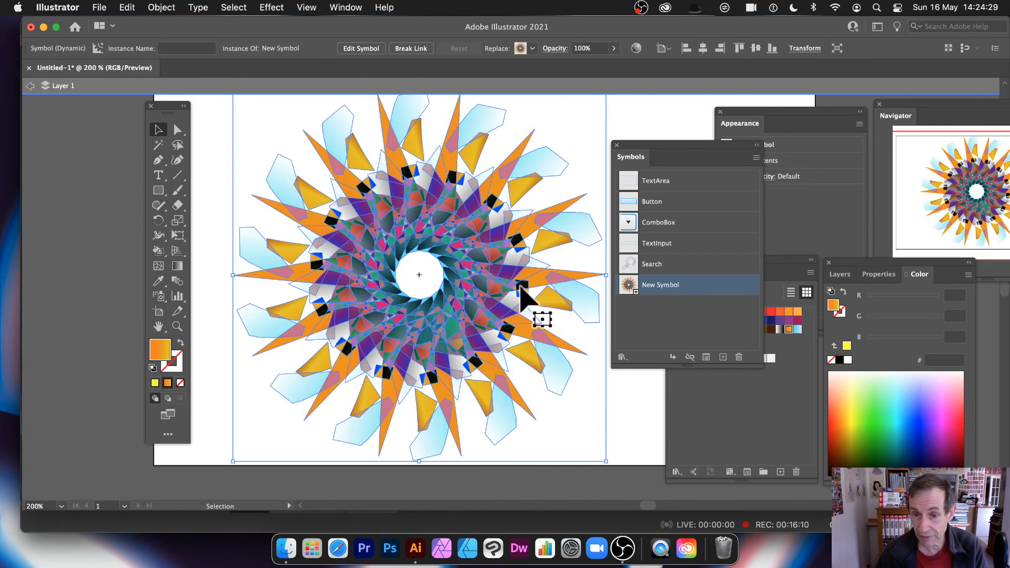
Step: Delete the symbol instance from the artboard, keeping New Symbol in the symbol library
left_click(29, 87)
left_click_drag(436, 253, 363, 209)
key("Delete")
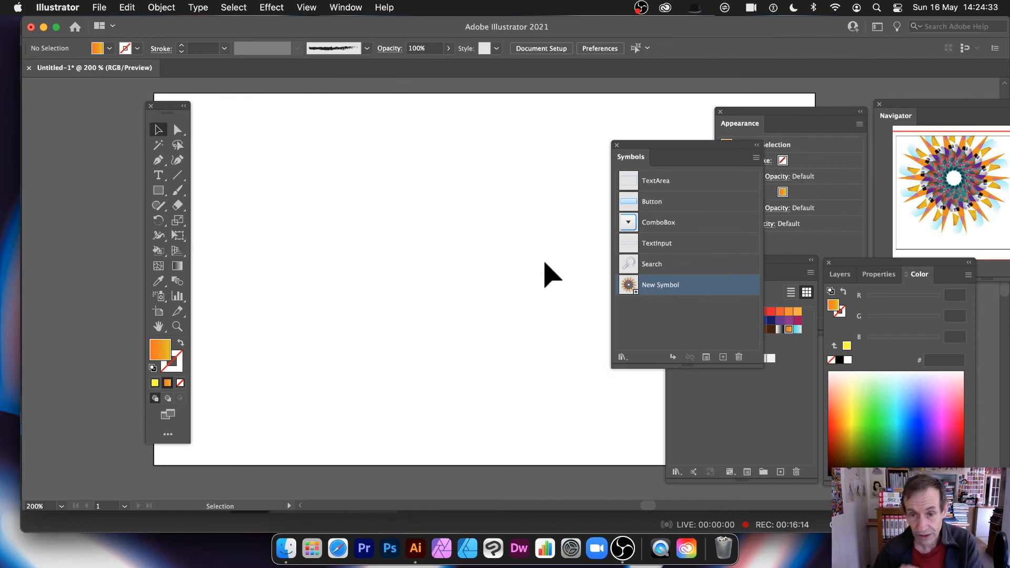
Step: Spray instances of New Symbol across the whole artboard with the Symbol Sprayer to build a dense overlapping pattern
left_click(159, 296)
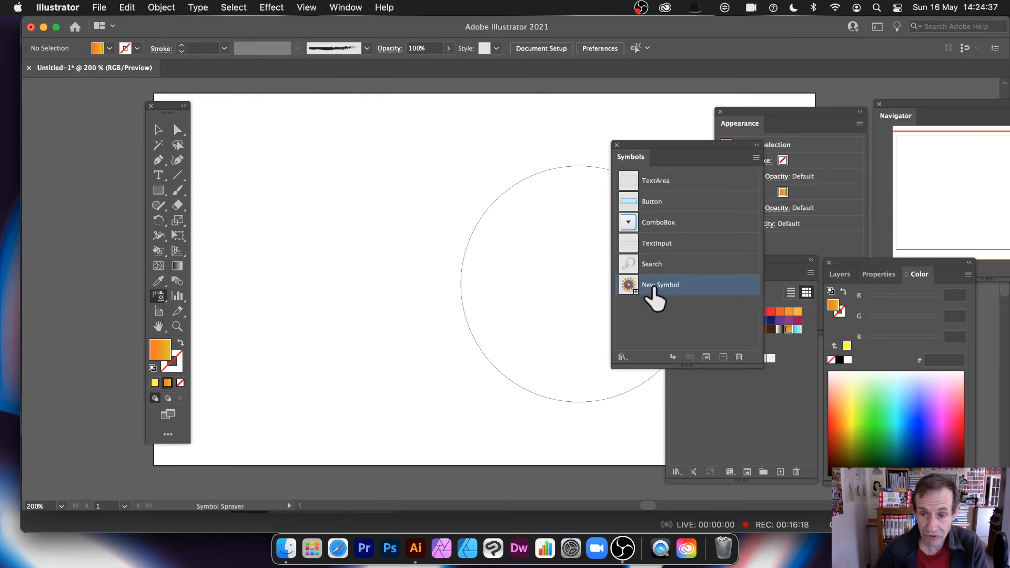
mouse_move(330, 244)
left_mouse_down()
mouse_move(491, 208)
mouse_move(595, 323)
mouse_move(497, 284)
mouse_move(564, 286)
left_mouse_up()
mouse_move(322, 223)
left_mouse_down()
mouse_move(302, 331)
mouse_move(192, 421)
left_mouse_up()
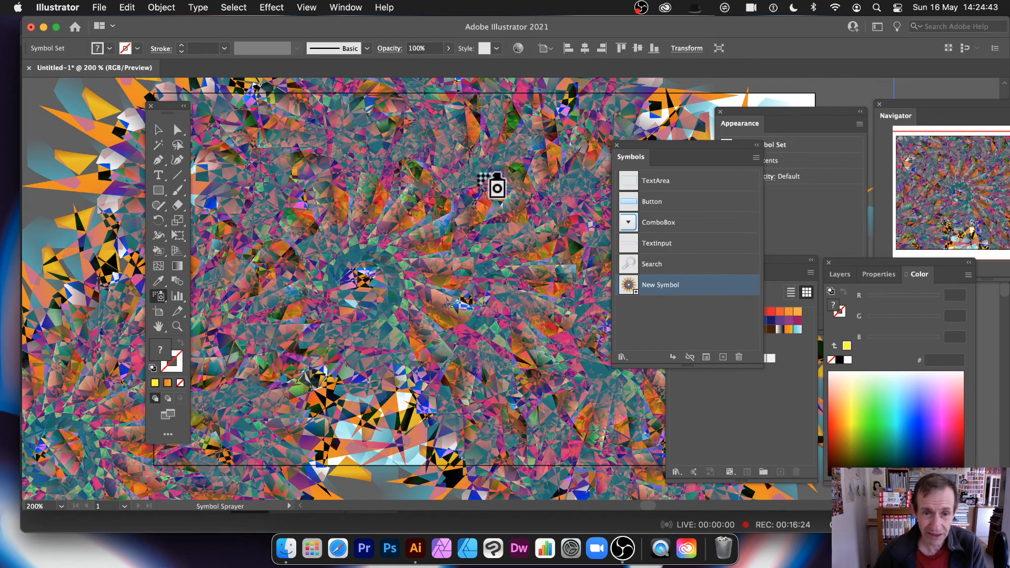
left_click(159, 131)
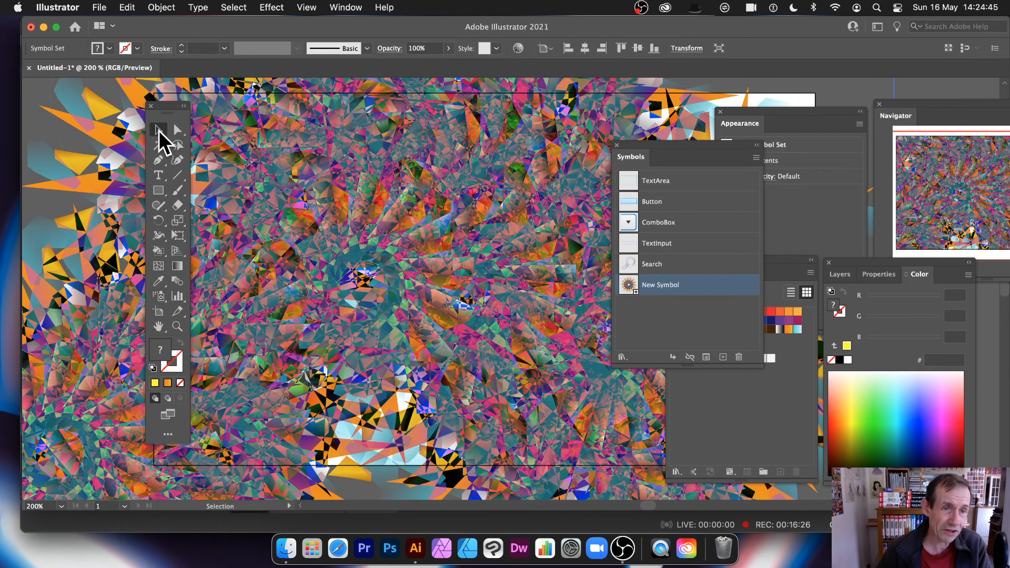